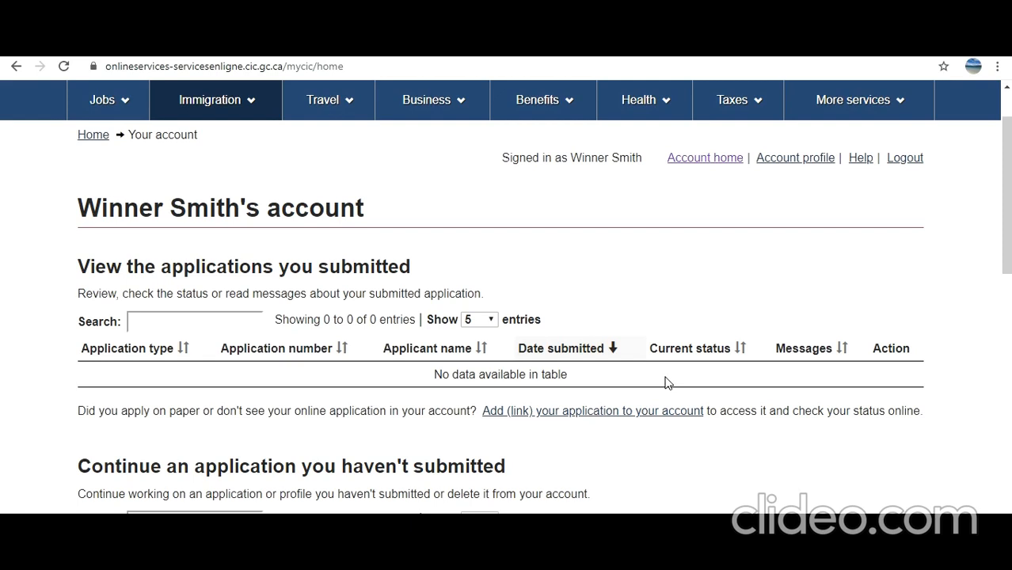
Start an 'Apply to come to Canada' visitor visa, study or work permit application without a reference code
scroll(665, 381, down, 3)
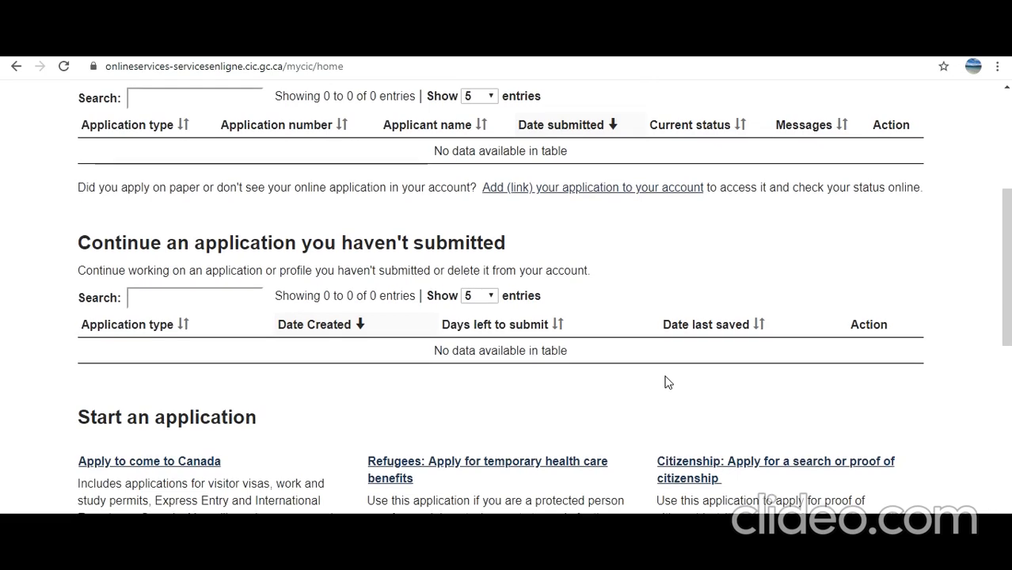
scroll(666, 382, down, 3)
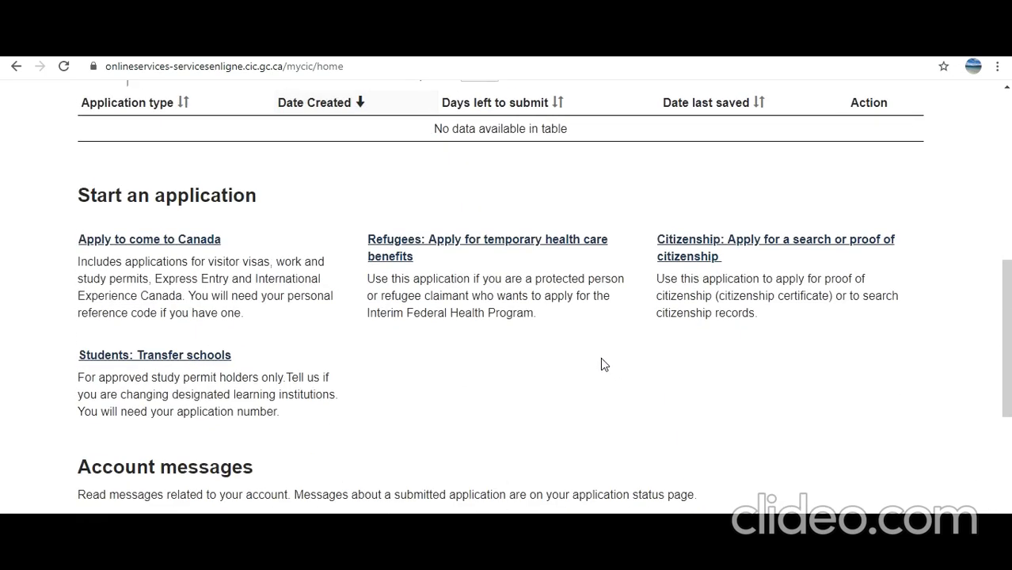
click(146, 240)
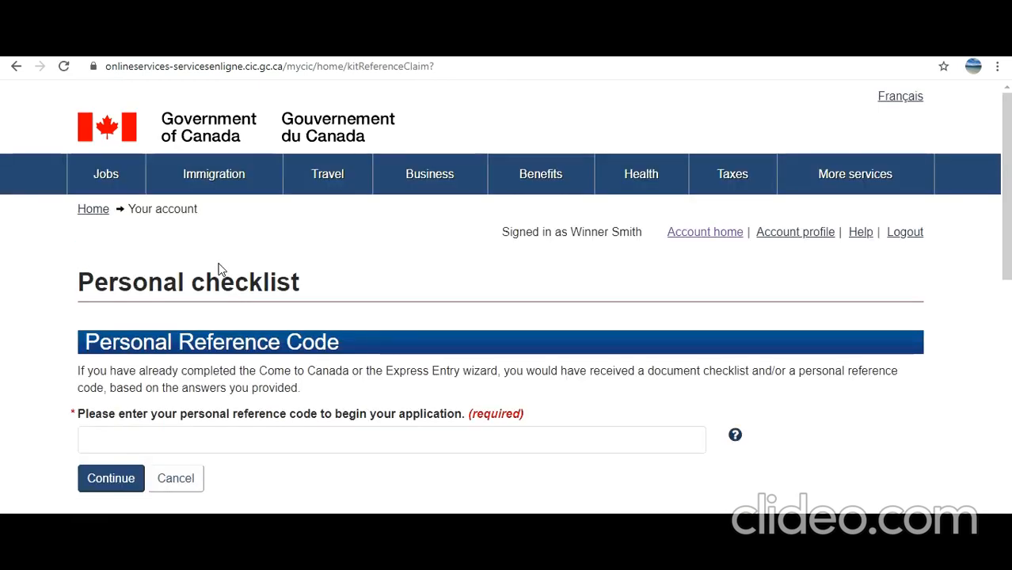
scroll(223, 310, down, 5)
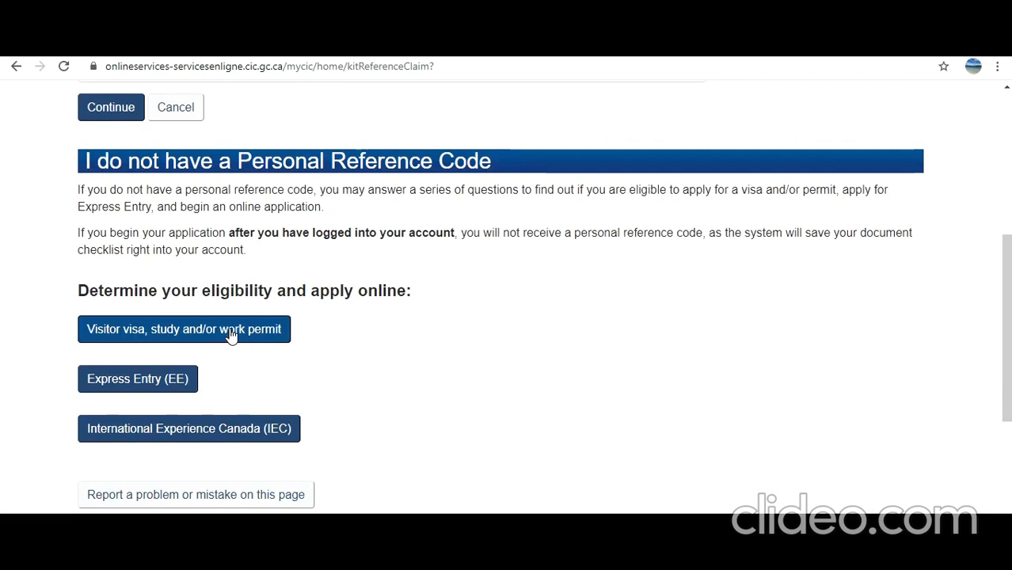
click(194, 334)
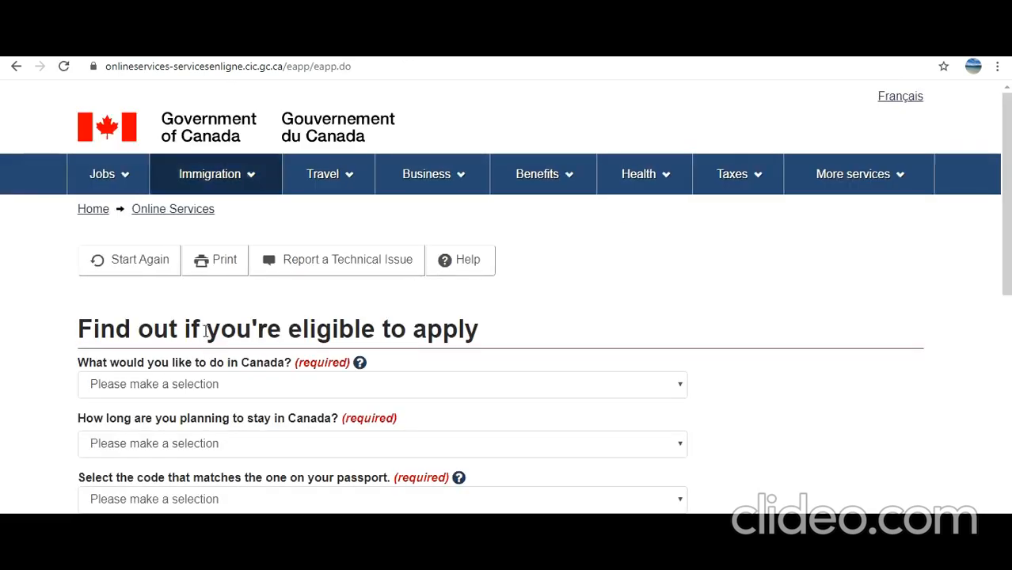
scroll(224, 284, down, 2)
Answer Visit as the purpose, a stay under 6 months, and passport code IND (India)
click(224, 236)
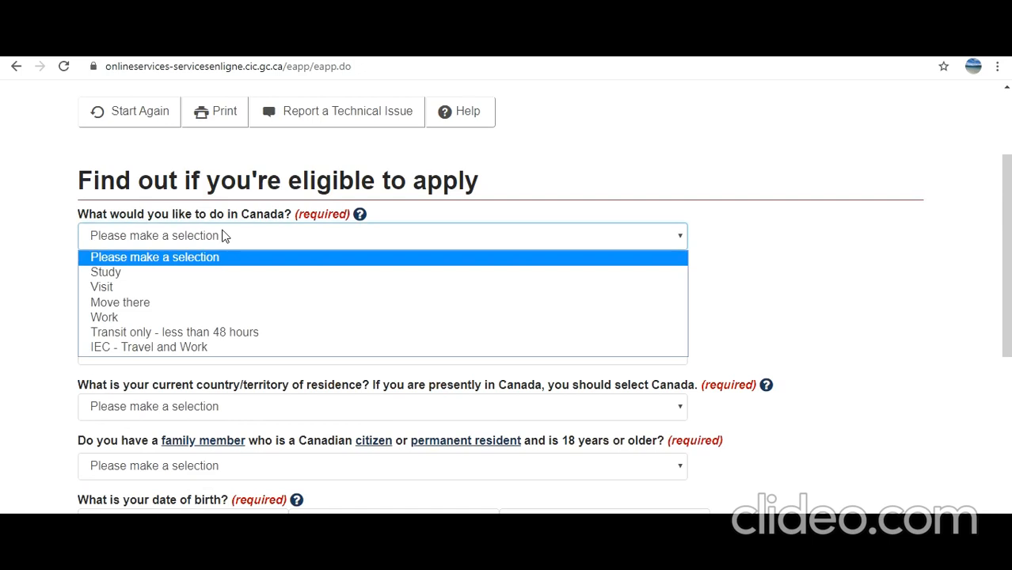
click(196, 288)
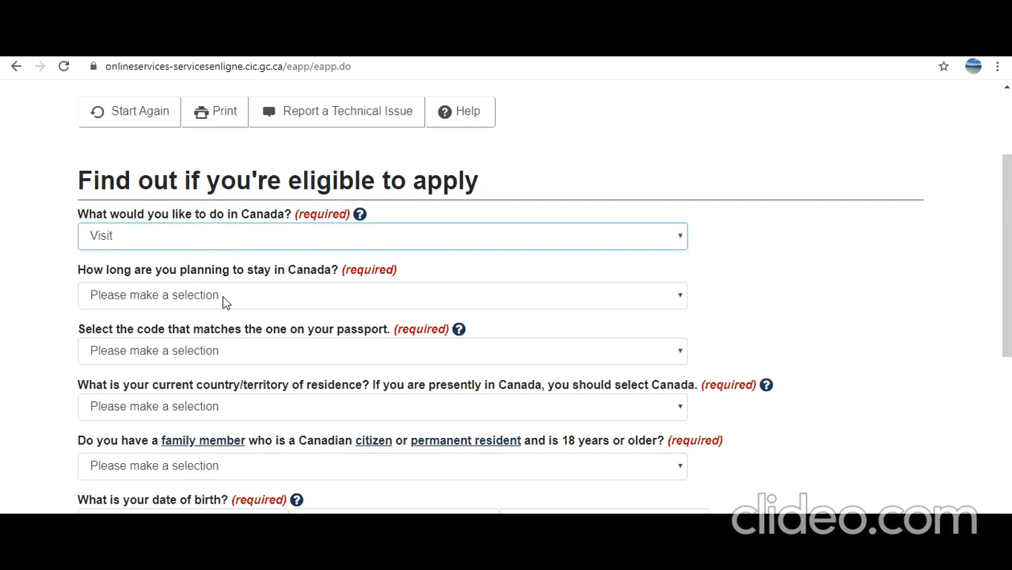
click(225, 296)
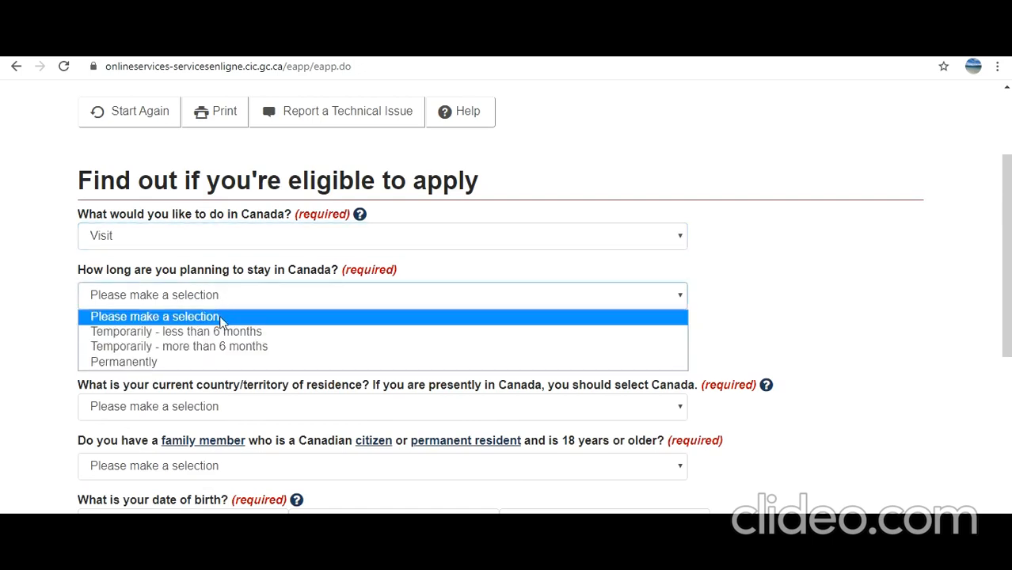
click(220, 336)
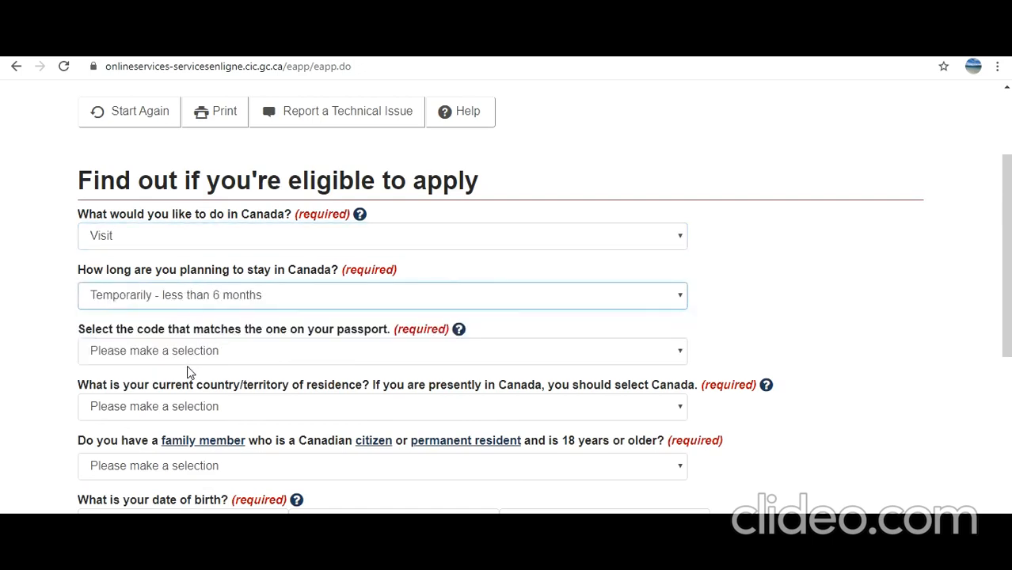
scroll(190, 369, down, 1)
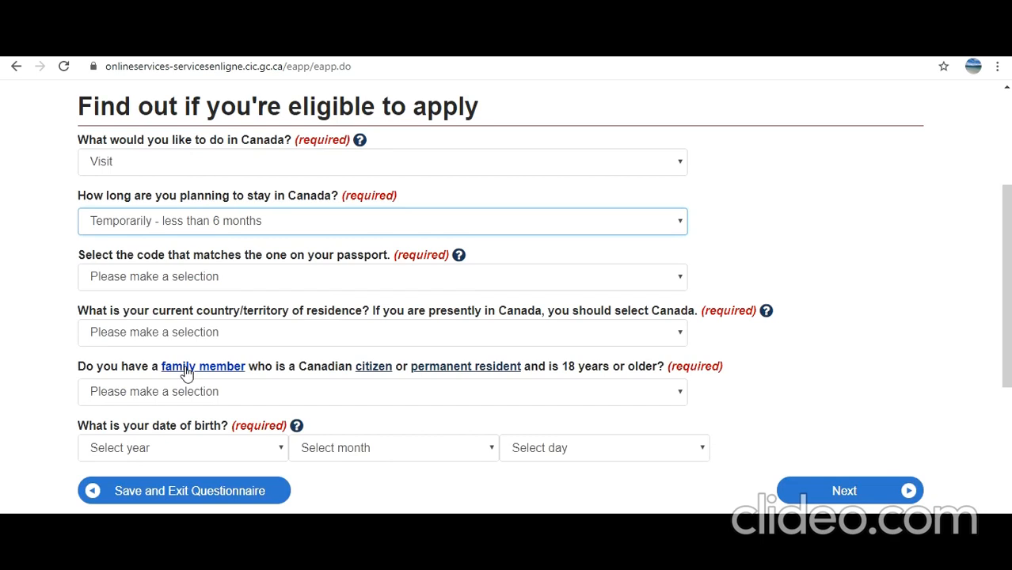
click(220, 279)
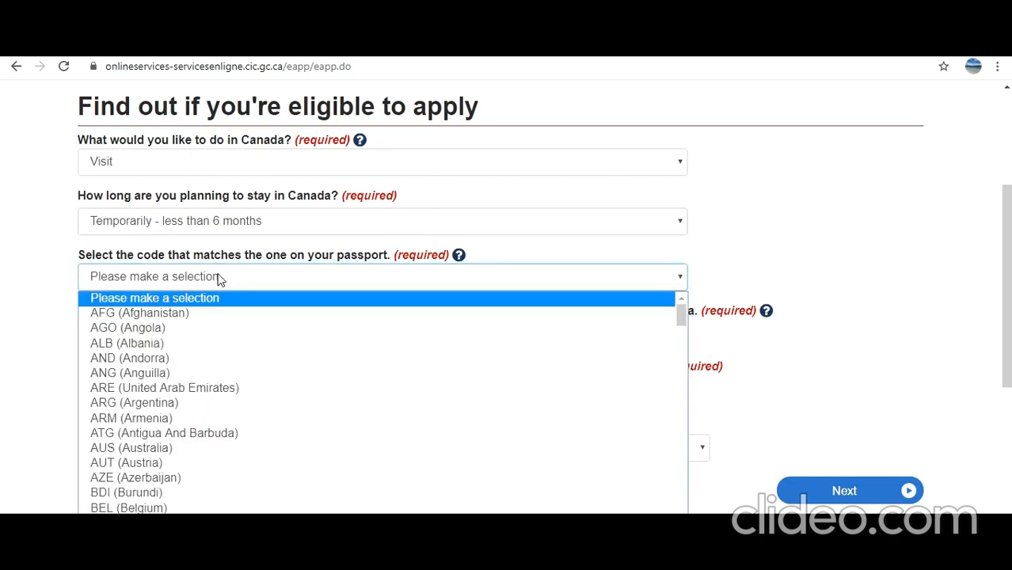
text(ind)
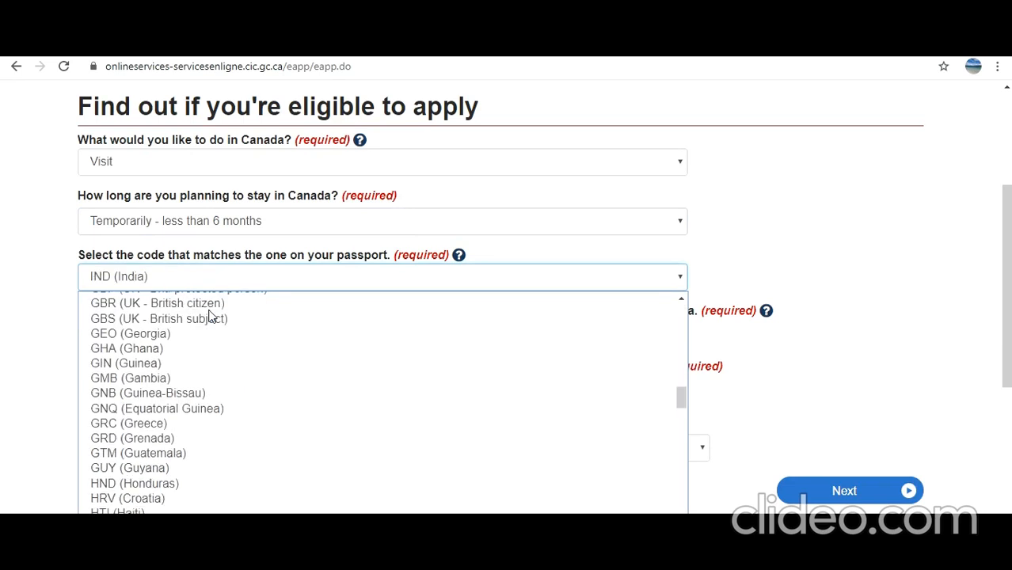
key(Return)
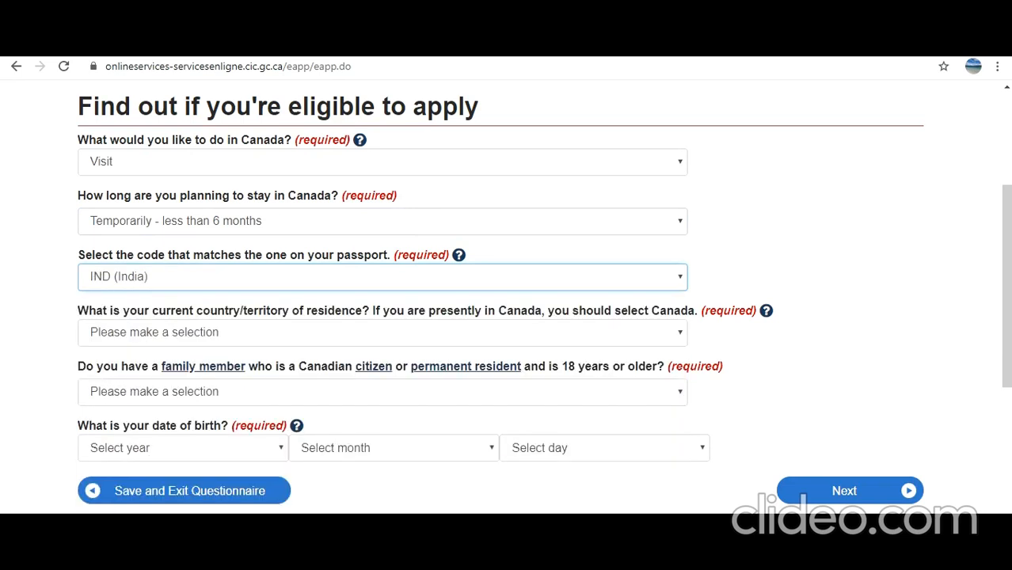
Set country of residence to Canada and answer No to having a Canadian family member
click(221, 339)
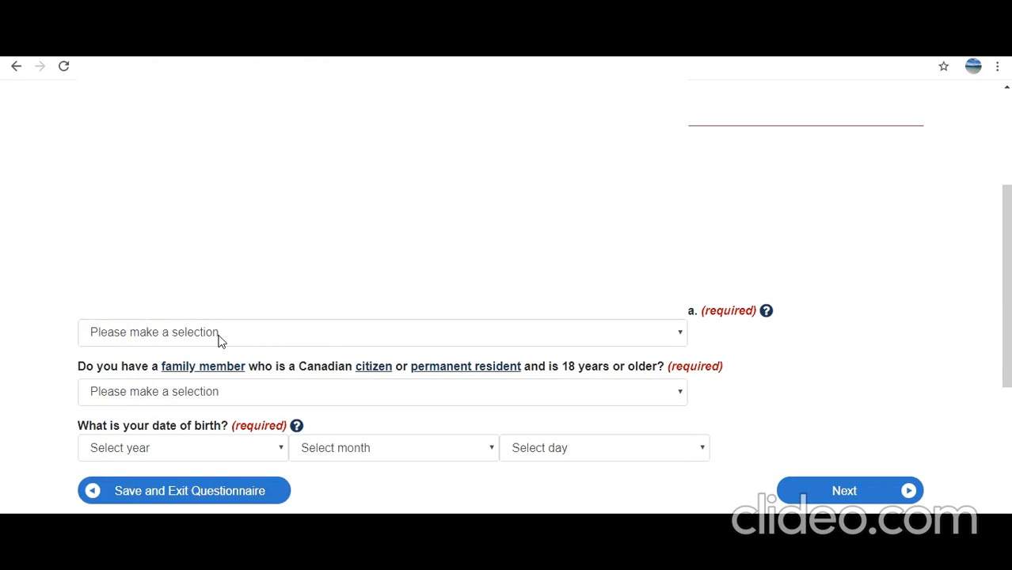
key(c)
key(c)
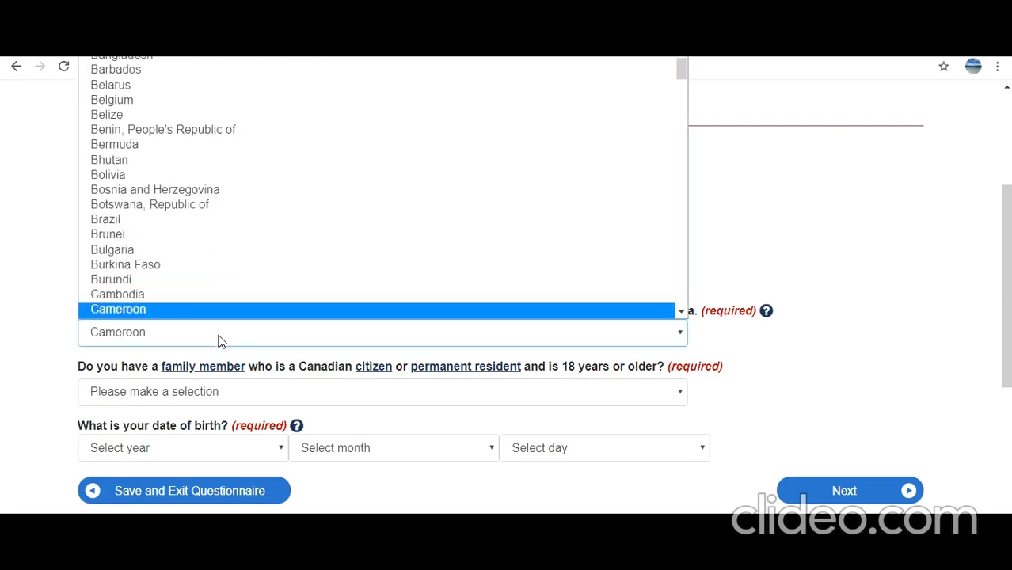
scroll(219, 319, down, 5)
scroll(219, 315, up, 4)
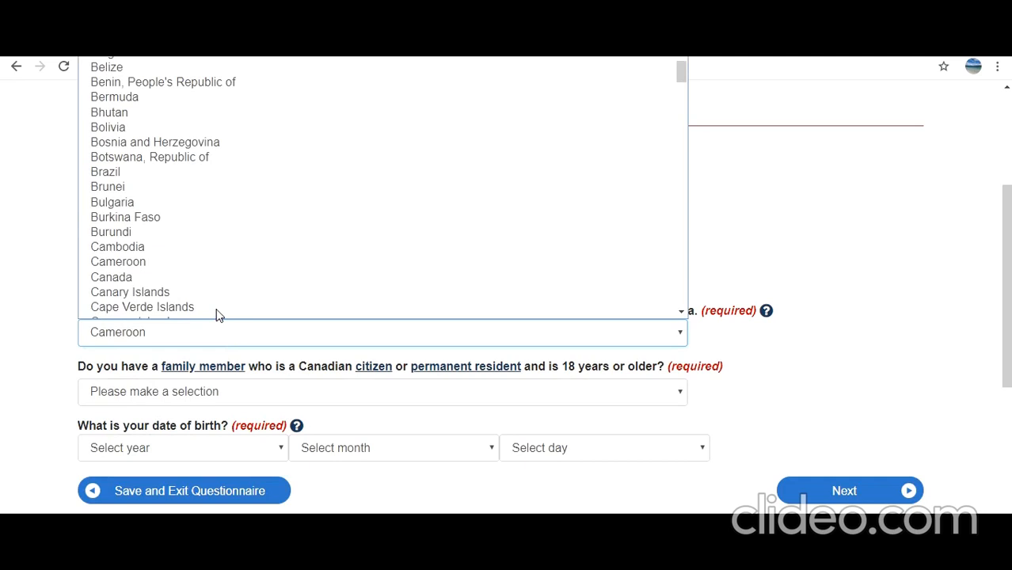
click(180, 281)
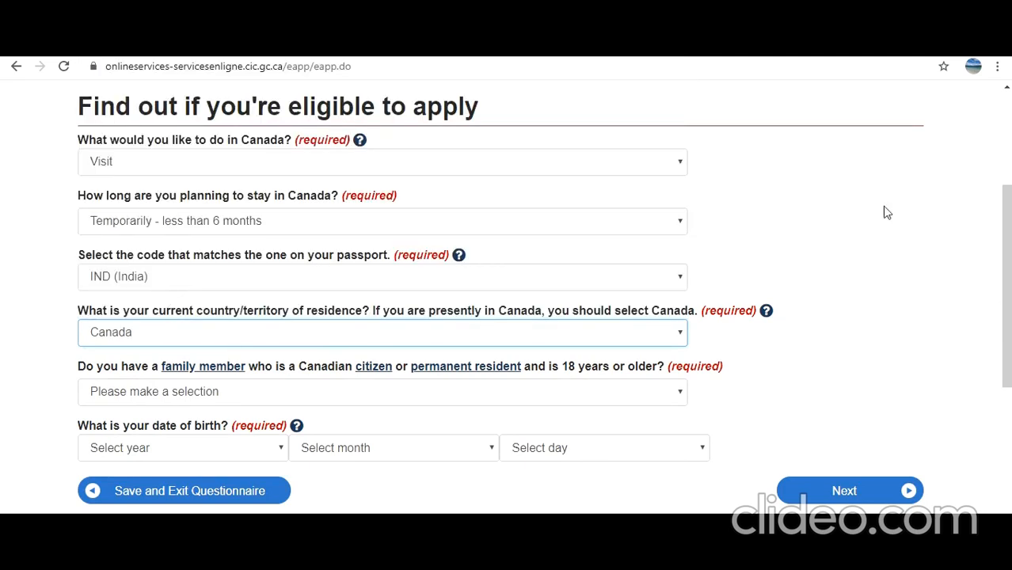
click(435, 399)
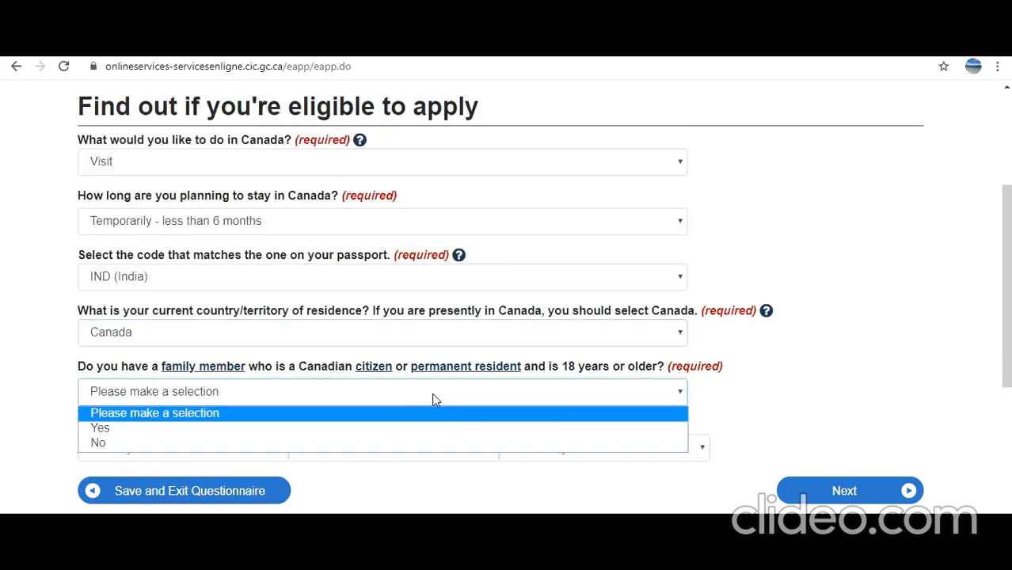
click(379, 441)
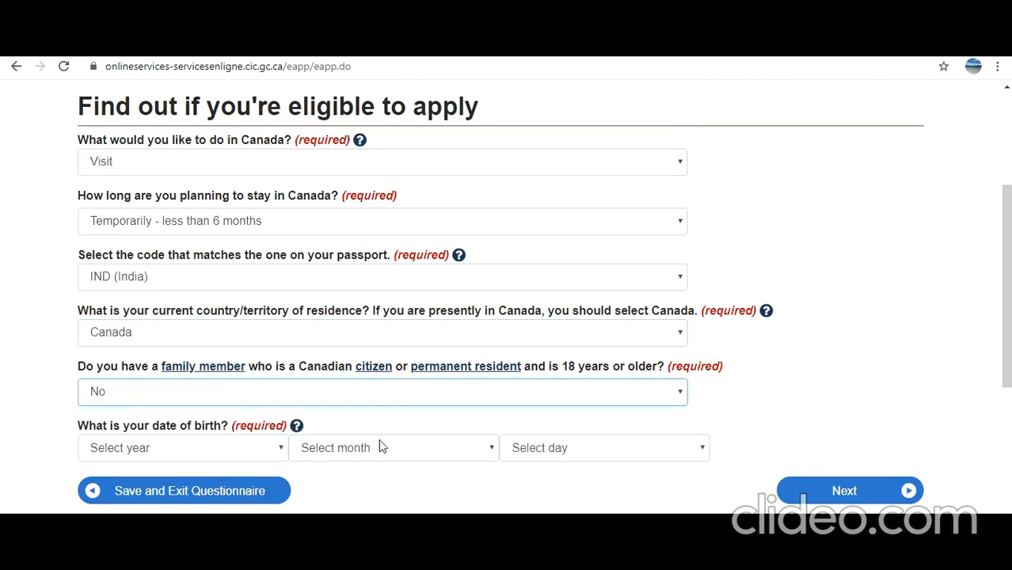
Enter date of birth 1990 August 01 and submit the first eligibility page
click(281, 448)
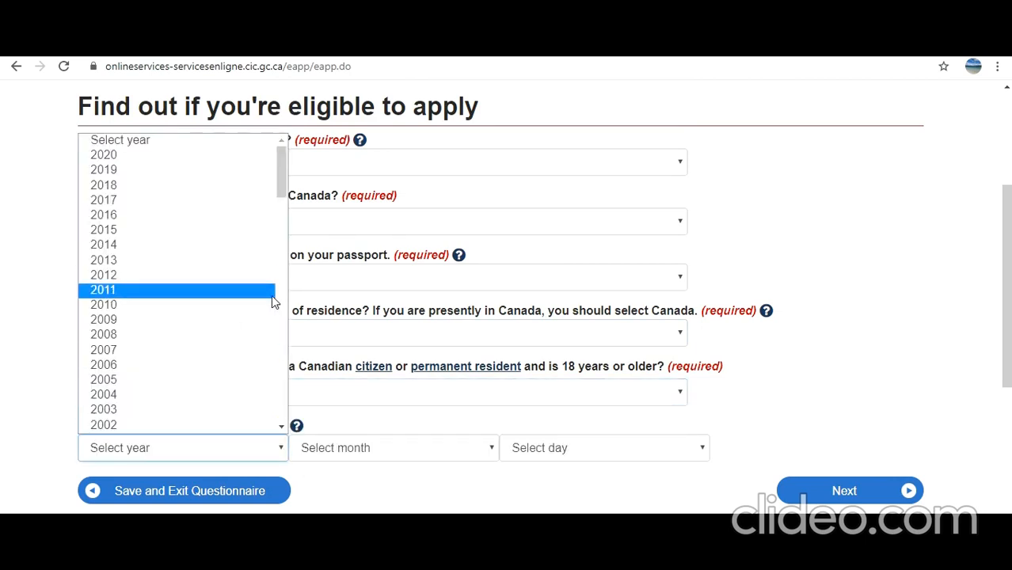
scroll(271, 300, down, 2)
scroll(206, 323, down, 3)
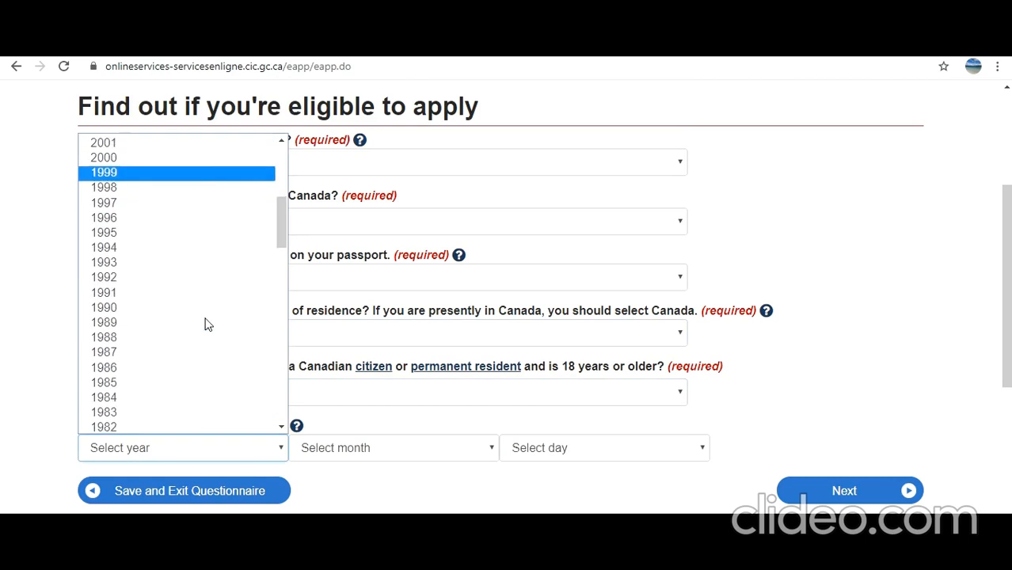
click(187, 308)
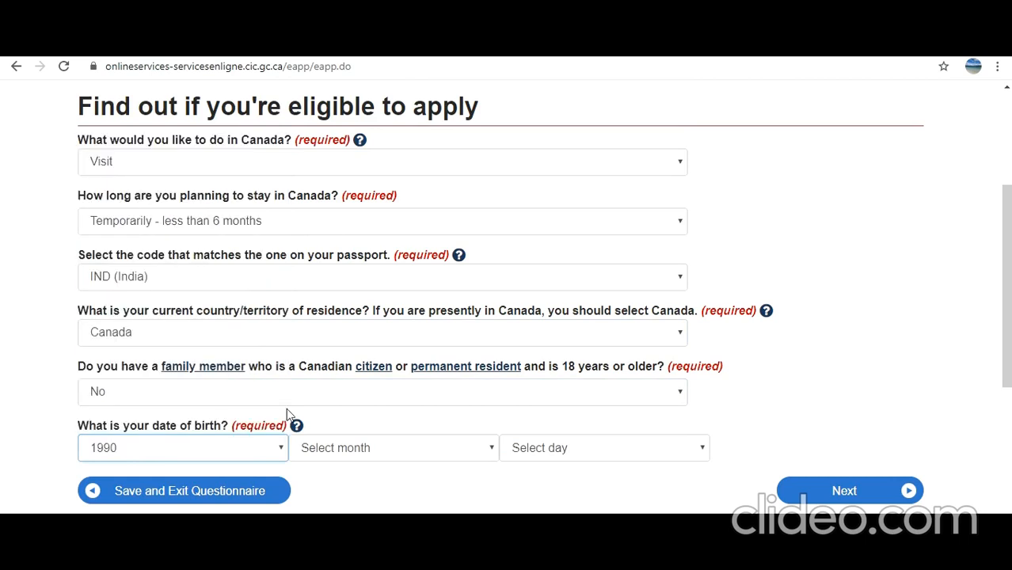
click(398, 448)
click(384, 366)
click(543, 452)
click(570, 157)
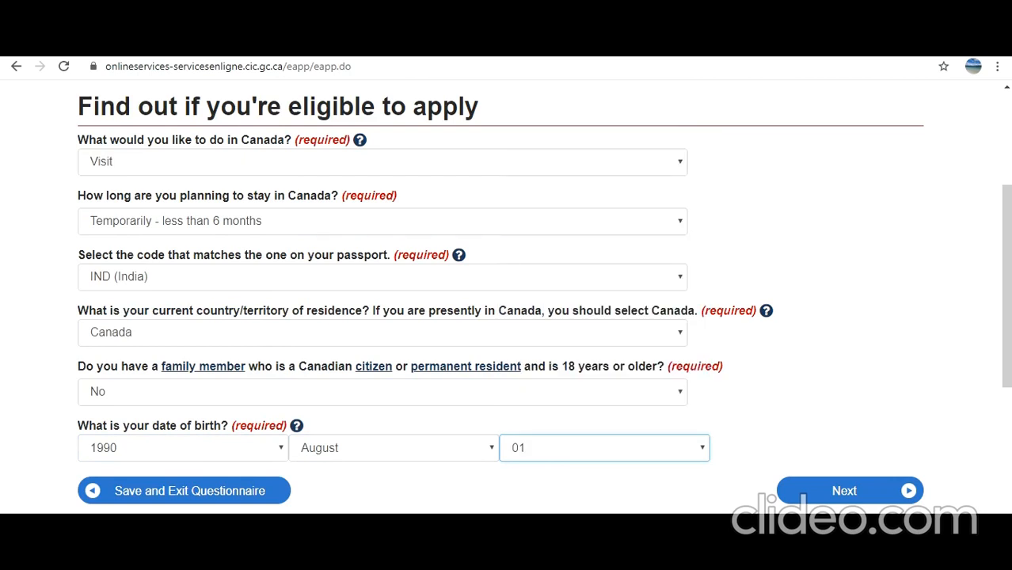
click(784, 487)
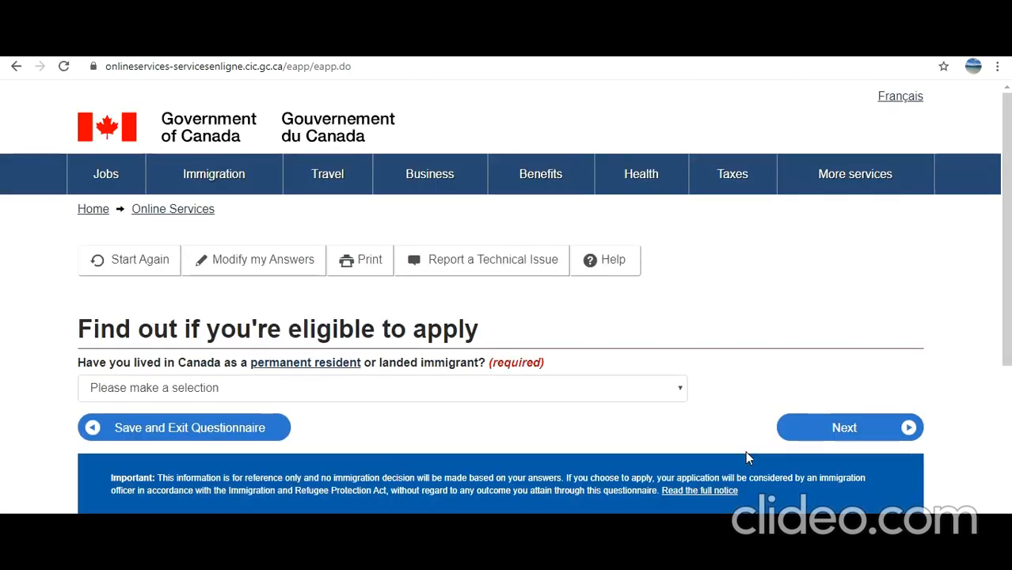
Answer No to Canadian and US permanent residency and choose Worker as current status
click(392, 388)
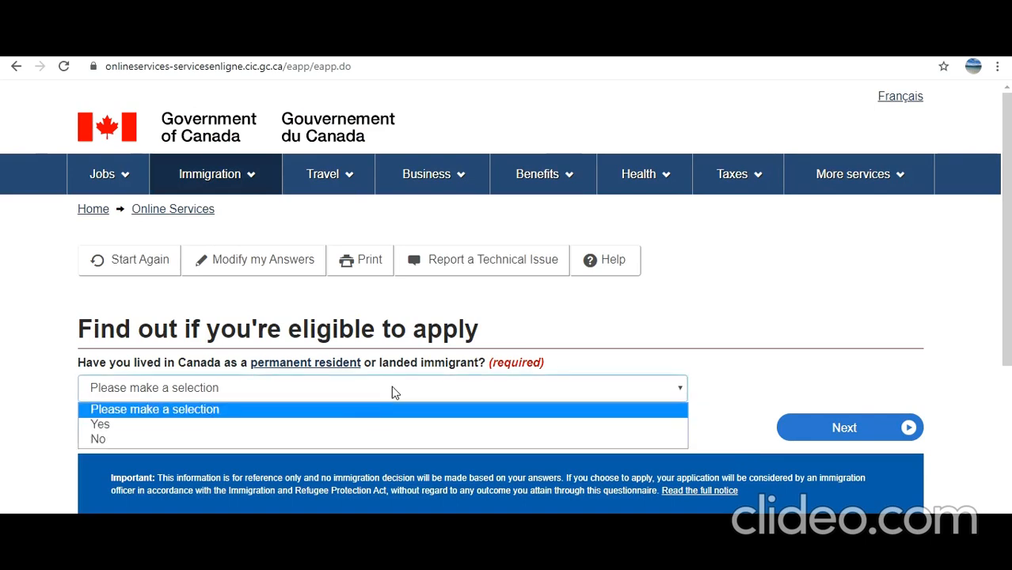
click(357, 440)
click(826, 437)
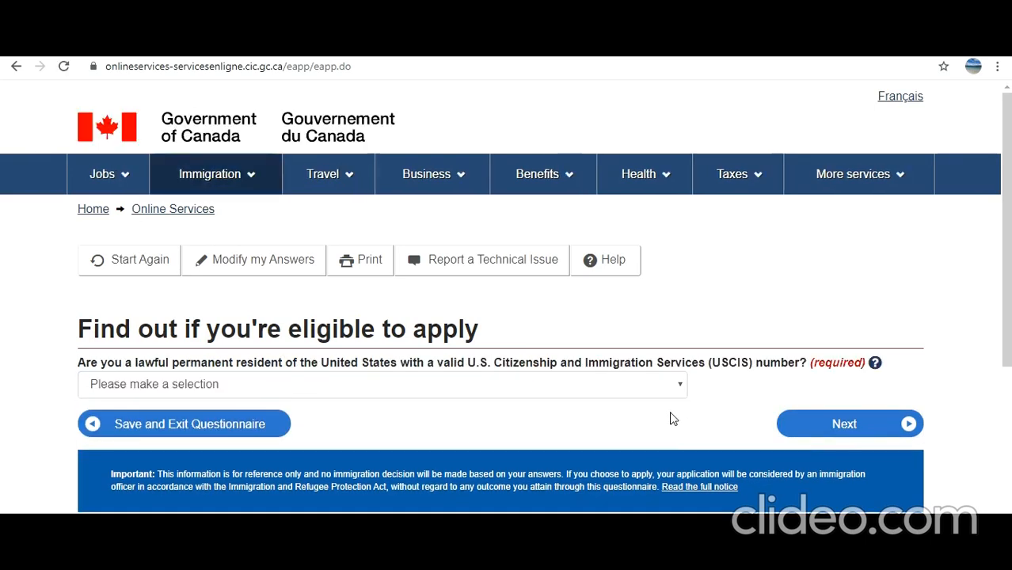
click(599, 393)
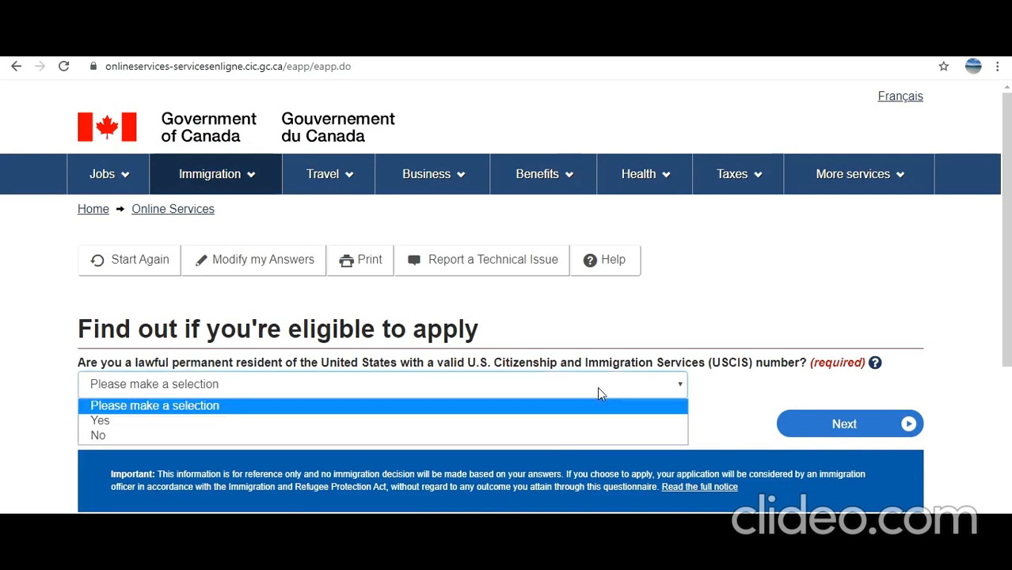
click(574, 436)
click(804, 424)
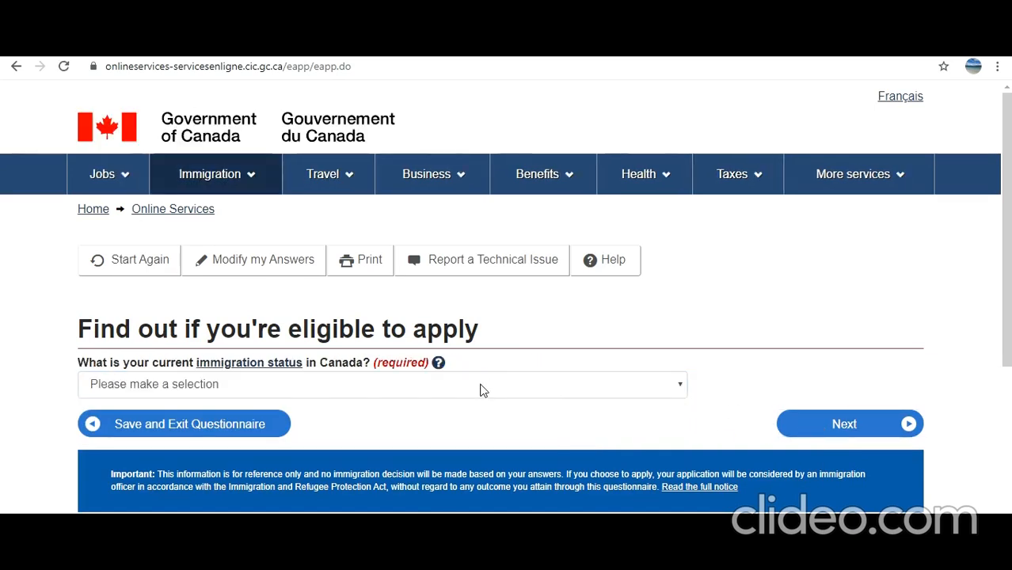
click(482, 390)
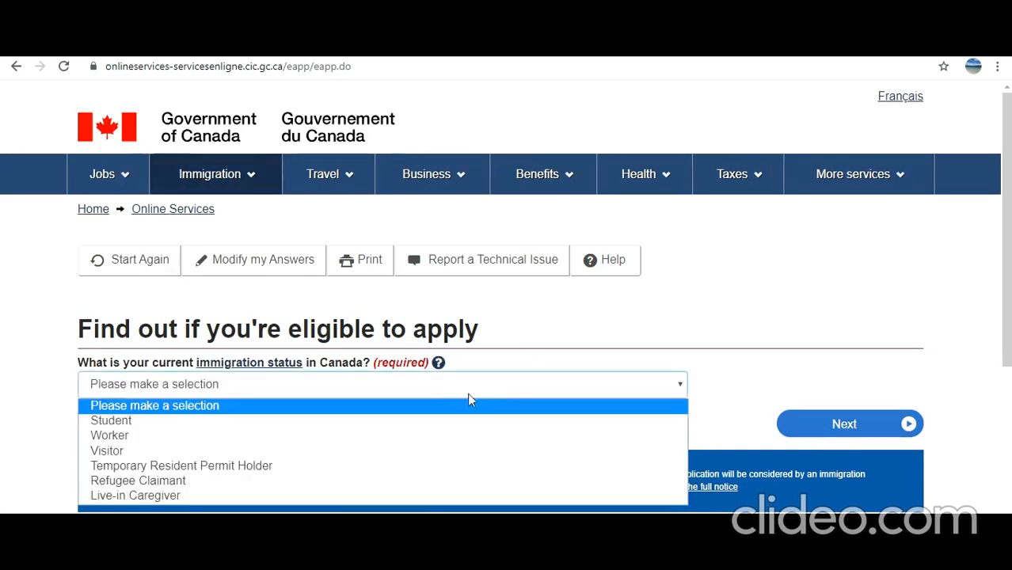
click(422, 435)
click(853, 412)
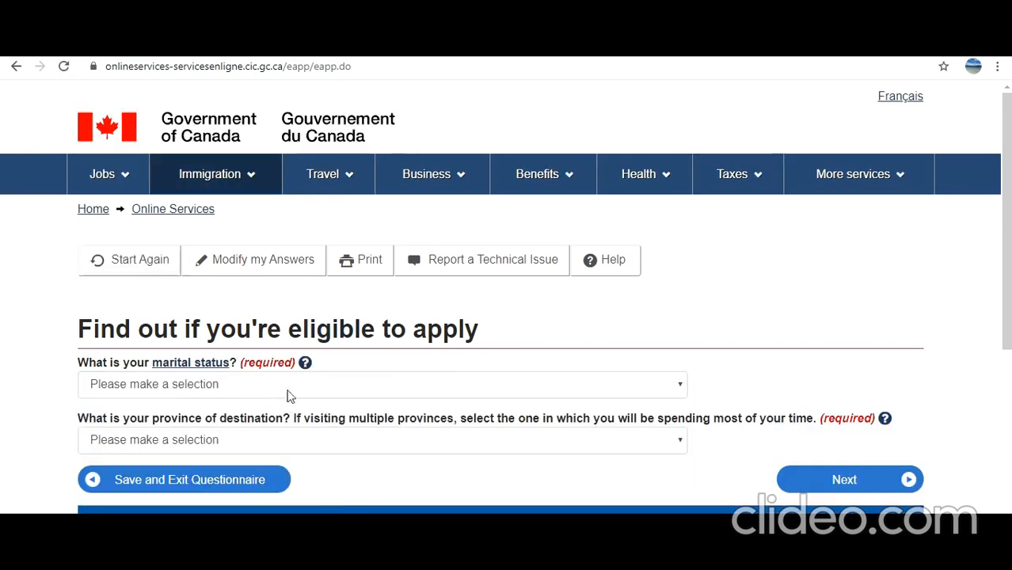
Set marital status to Never Married/Single and destination province to Ontario, then view results
click(288, 384)
click(248, 420)
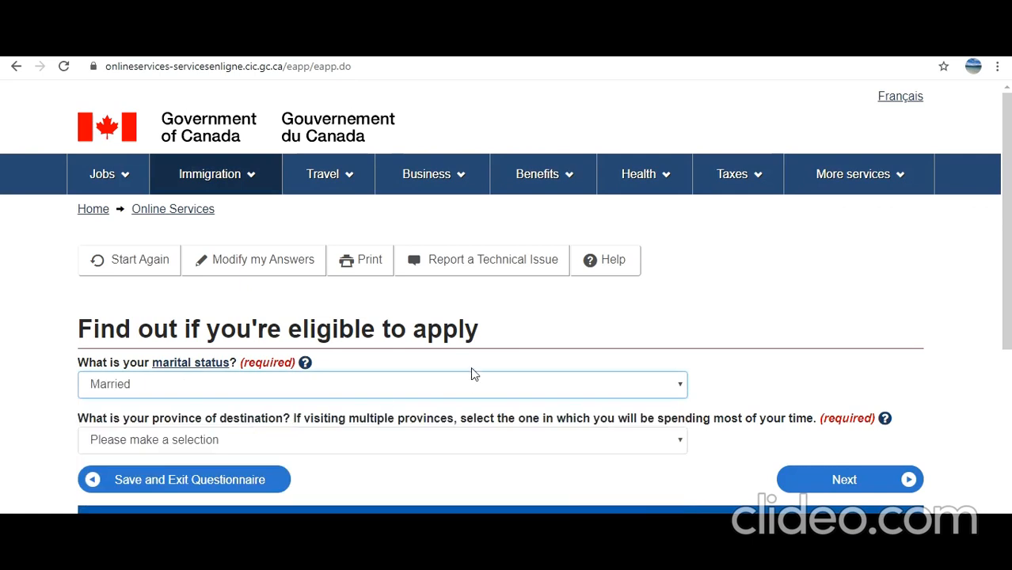
click(339, 387)
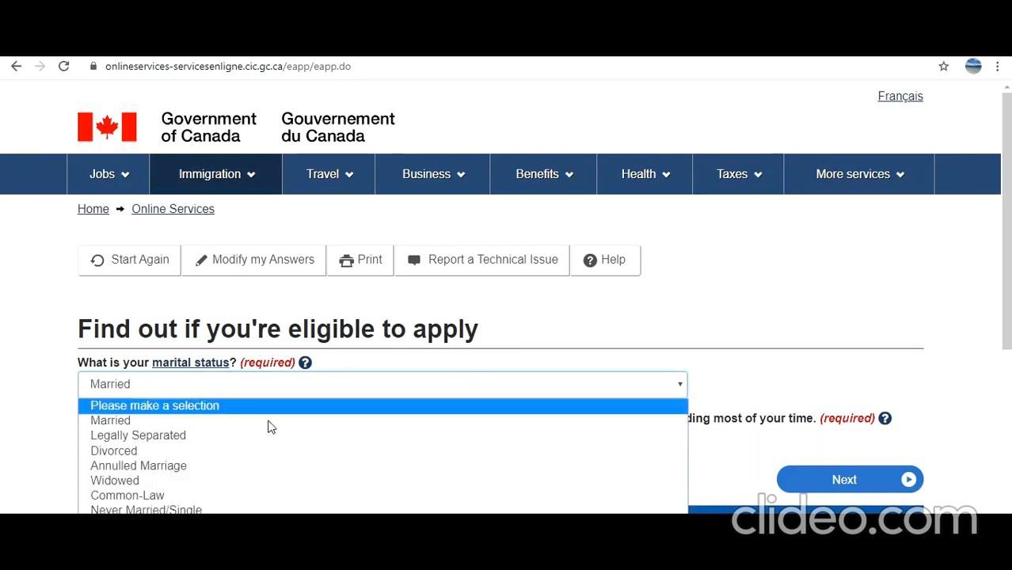
click(258, 510)
scroll(340, 386, down, 1)
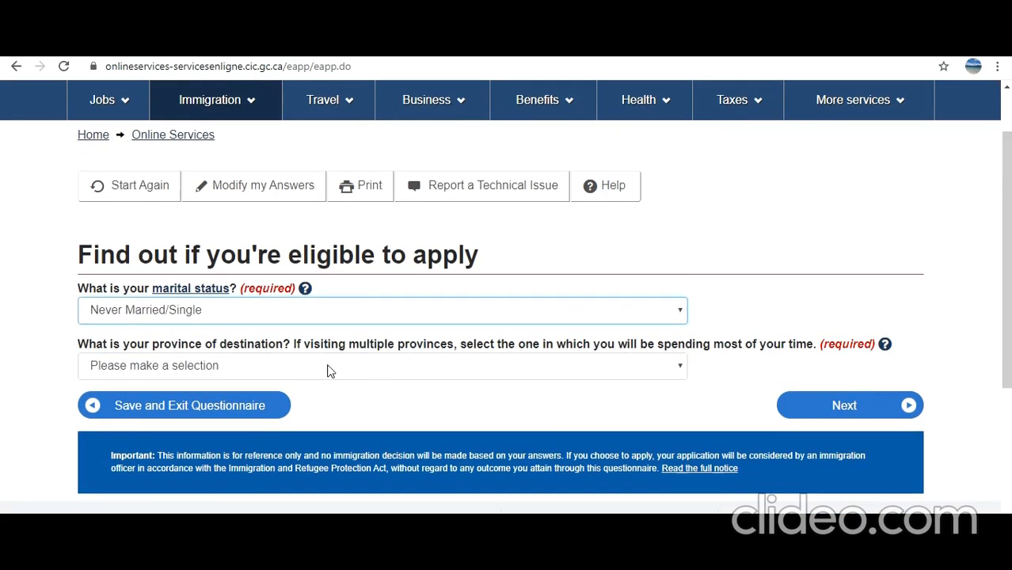
click(330, 369)
click(337, 287)
click(846, 411)
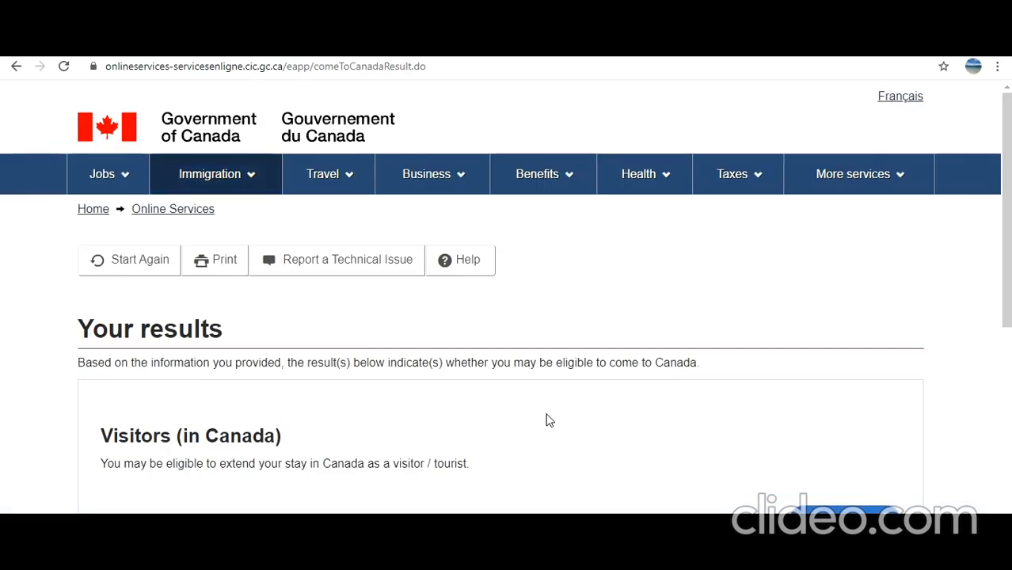
Continue from the visitor eligibility results past the personal checklist introduction
scroll(550, 420, down, 1)
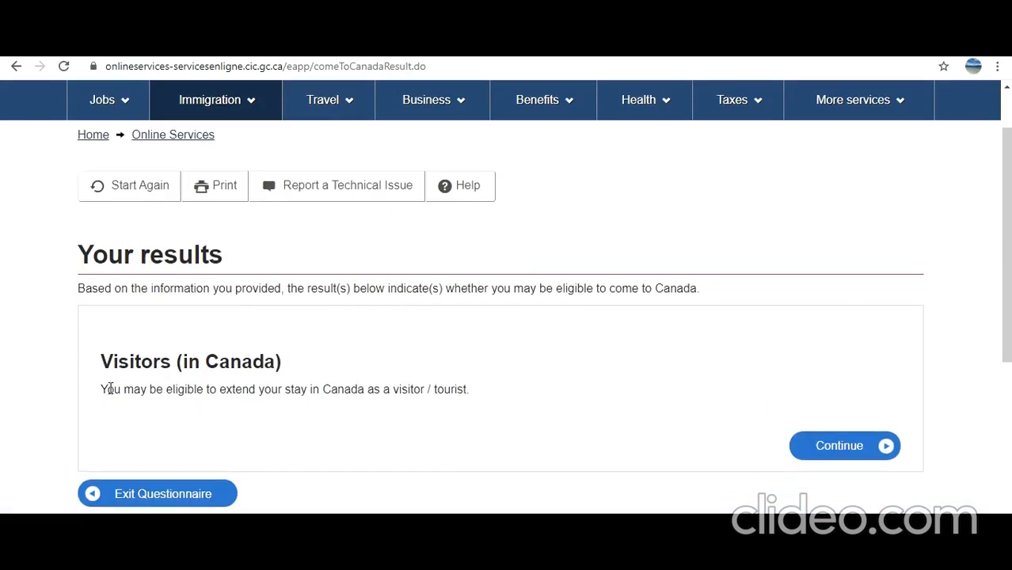
drag(103, 389, 484, 392)
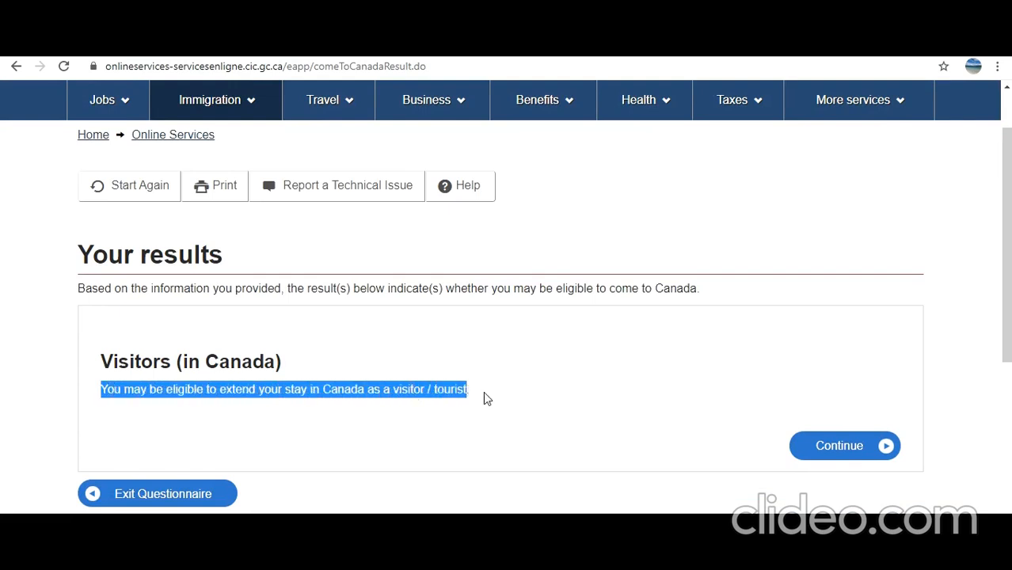
click(830, 453)
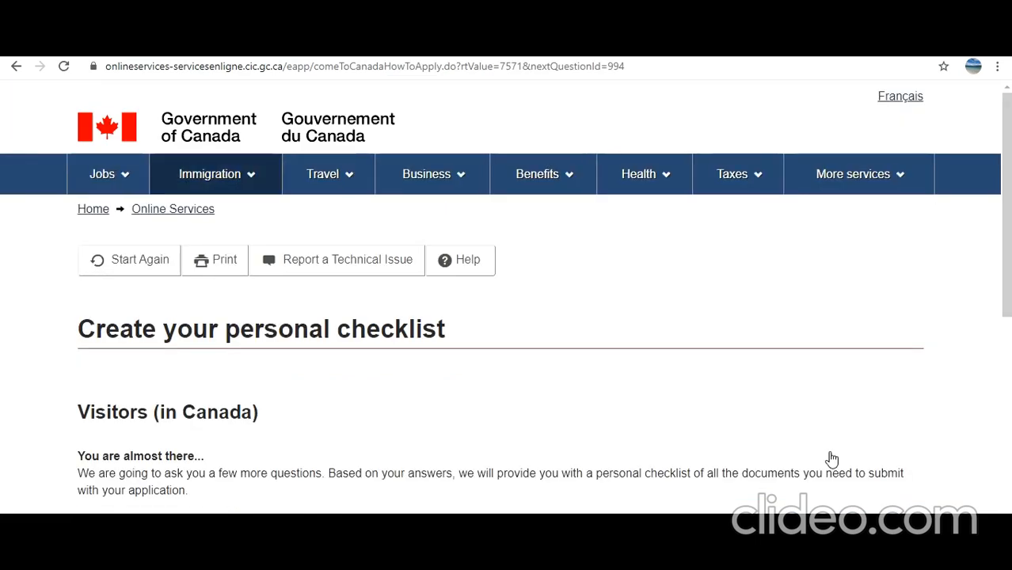
scroll(832, 460, down, 1)
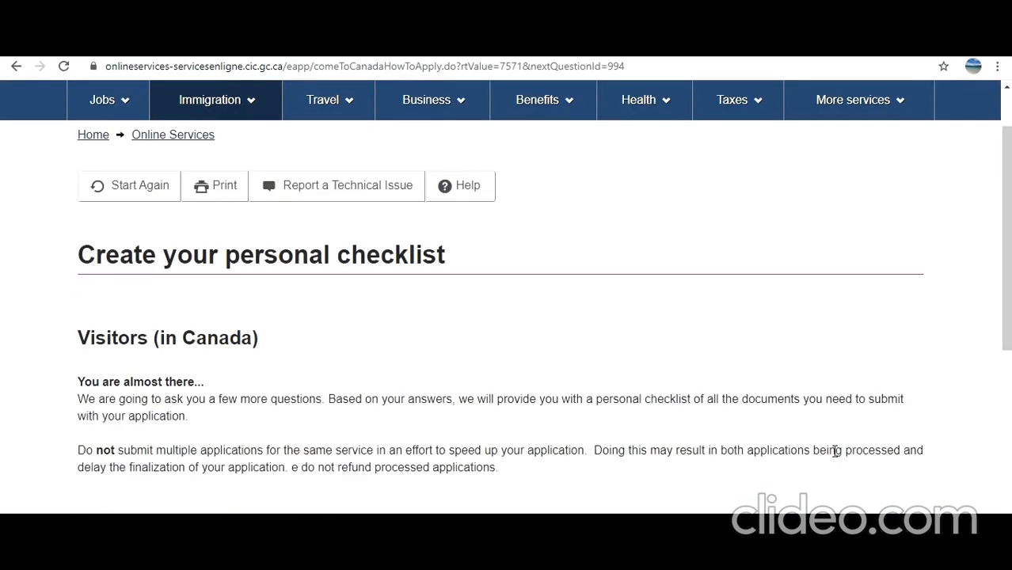
scroll(836, 451, down, 1)
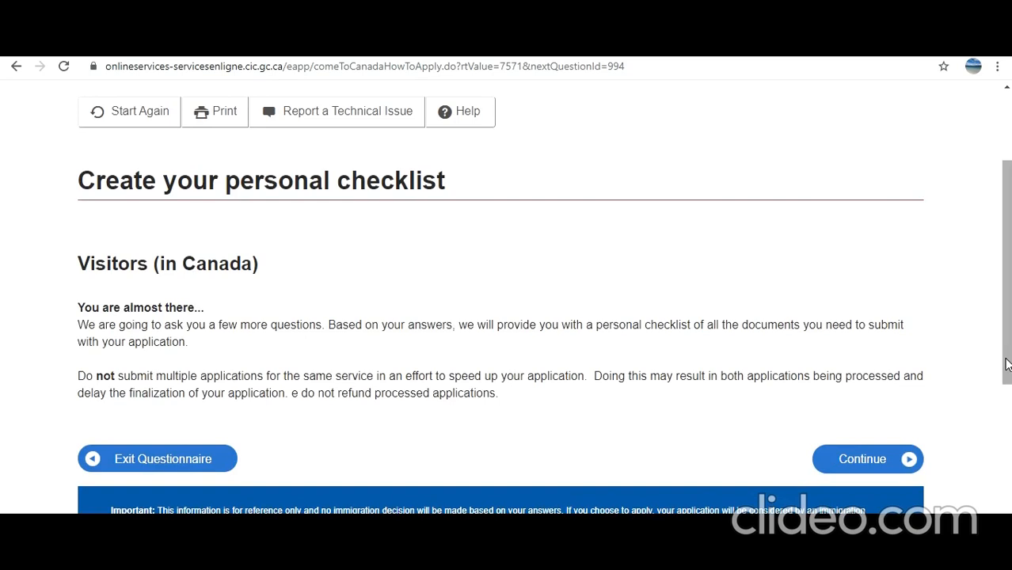
click(879, 463)
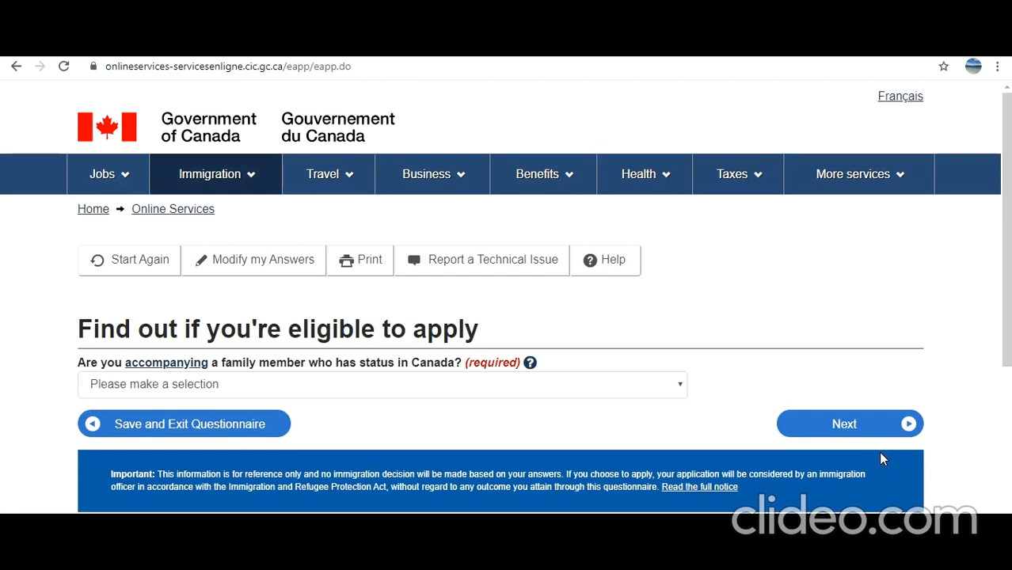
Answer No to accompanying a family member with status in Canada
click(467, 388)
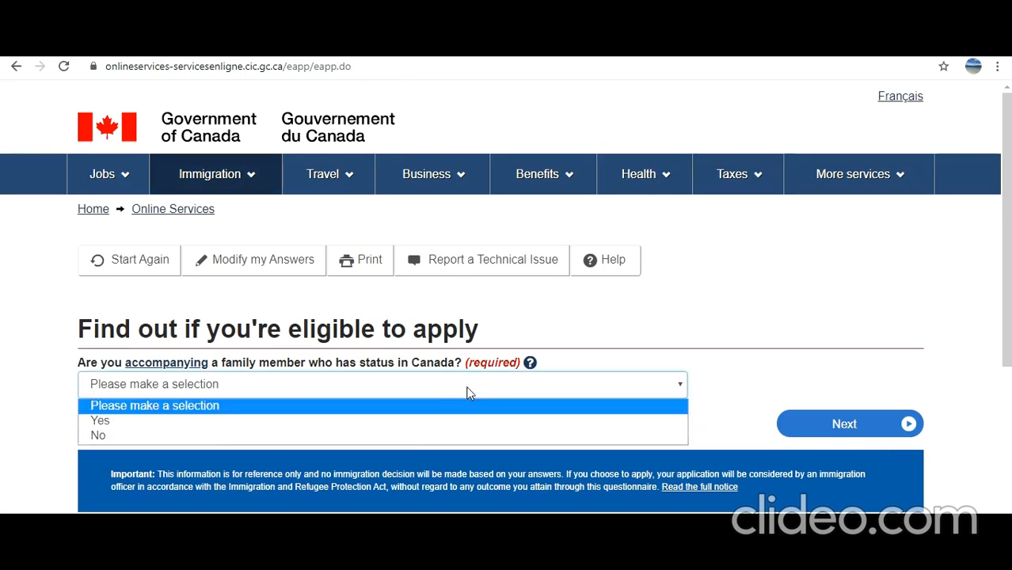
click(413, 434)
click(844, 424)
Enter 2020 July 10 as the current status expiry date and submit it
scroll(242, 355, down, 2)
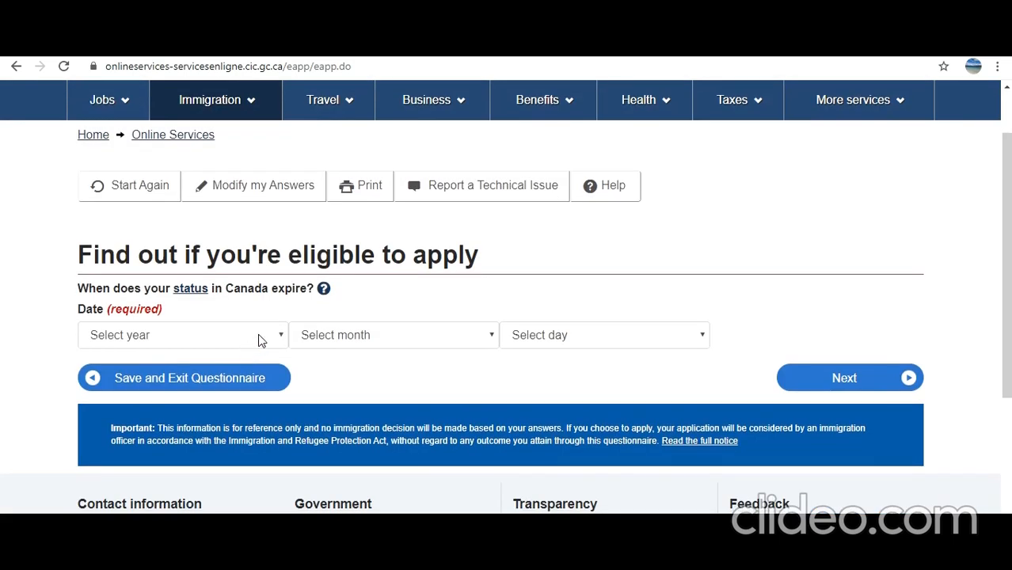
click(262, 340)
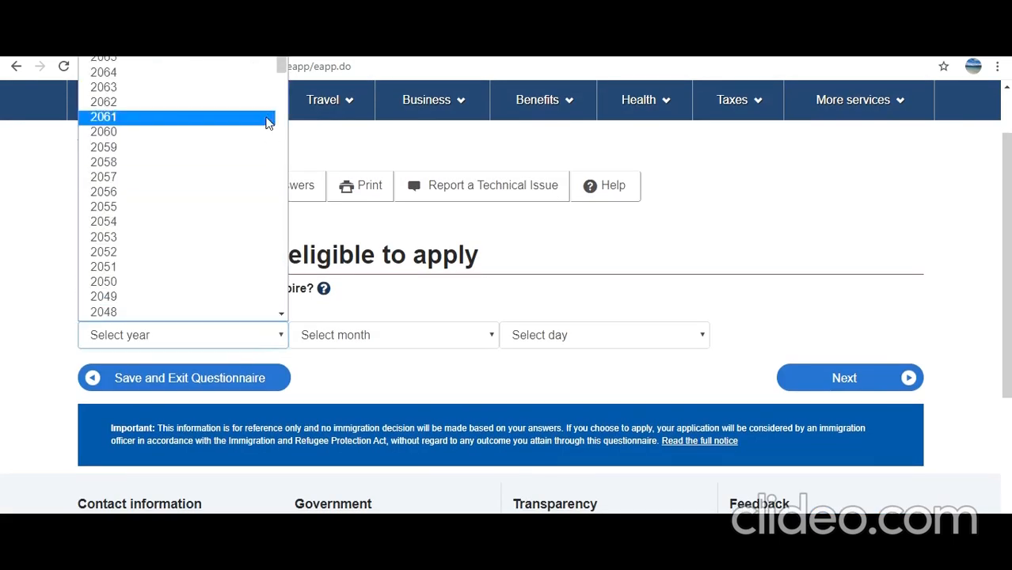
scroll(238, 234, down, 5)
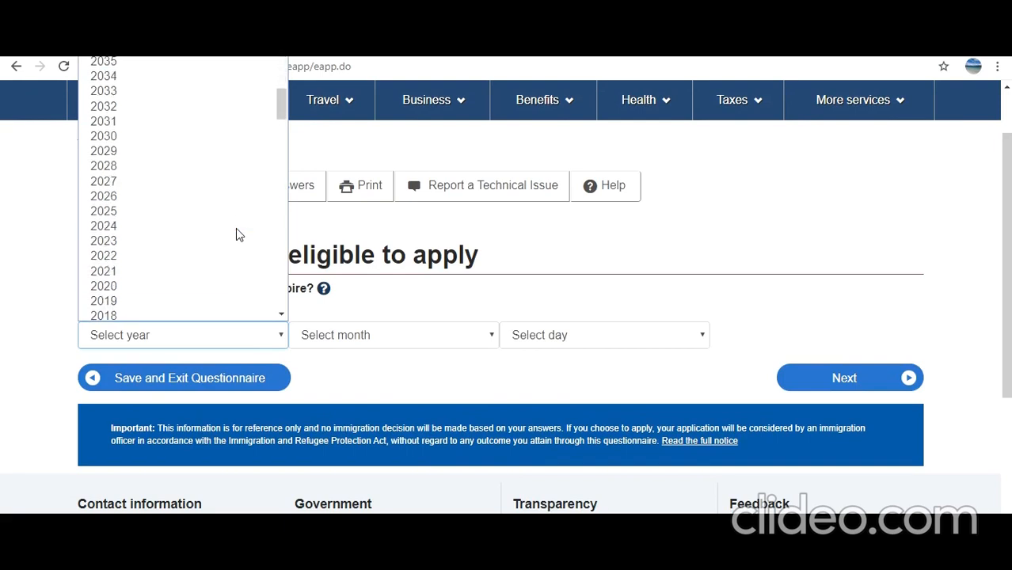
click(187, 285)
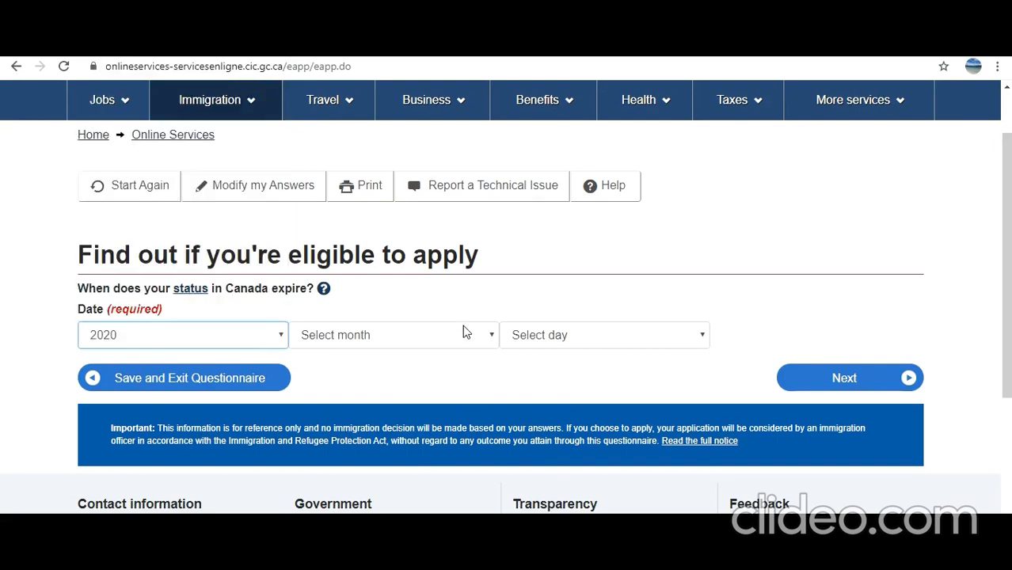
click(459, 339)
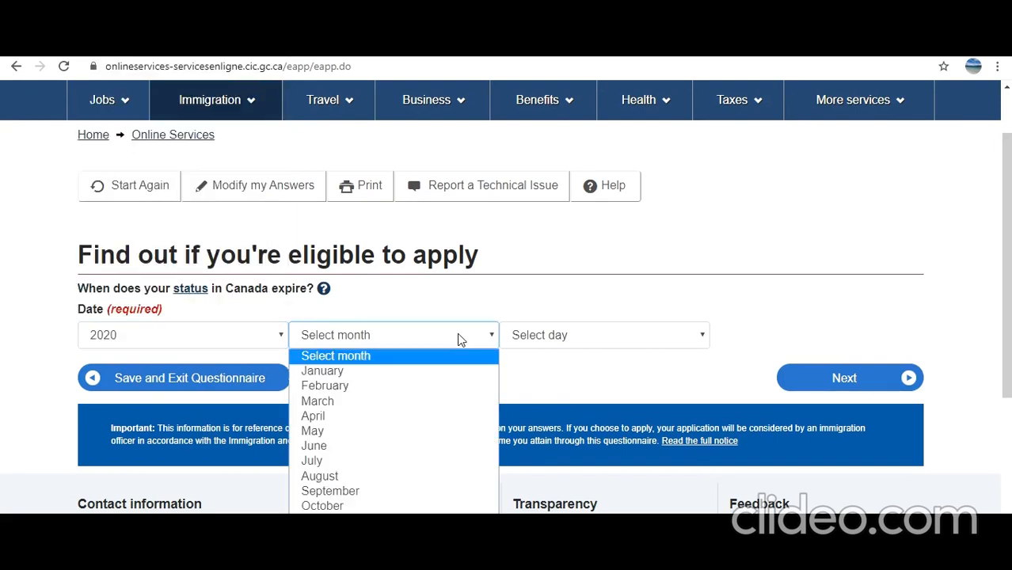
click(415, 460)
click(564, 345)
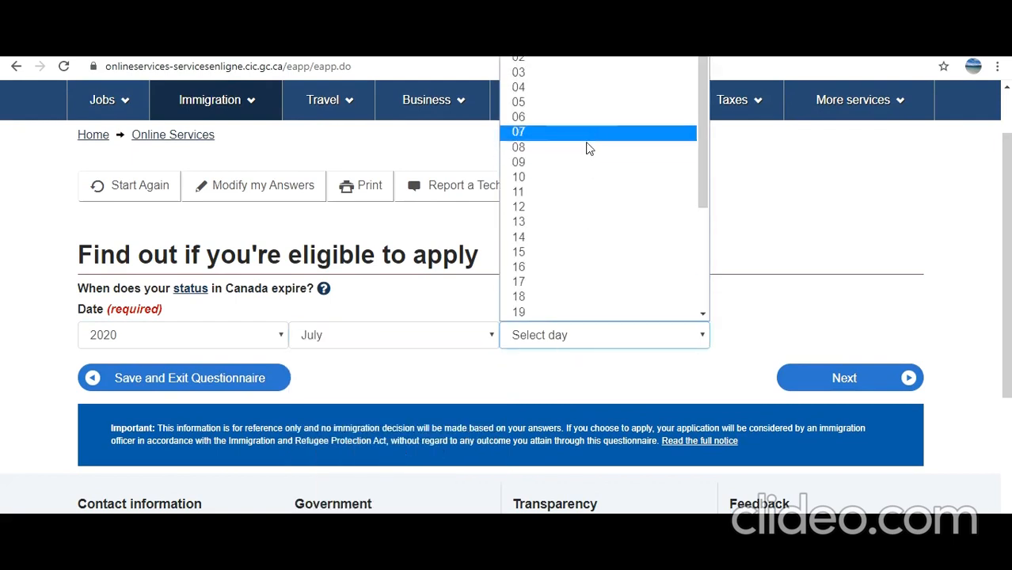
click(571, 177)
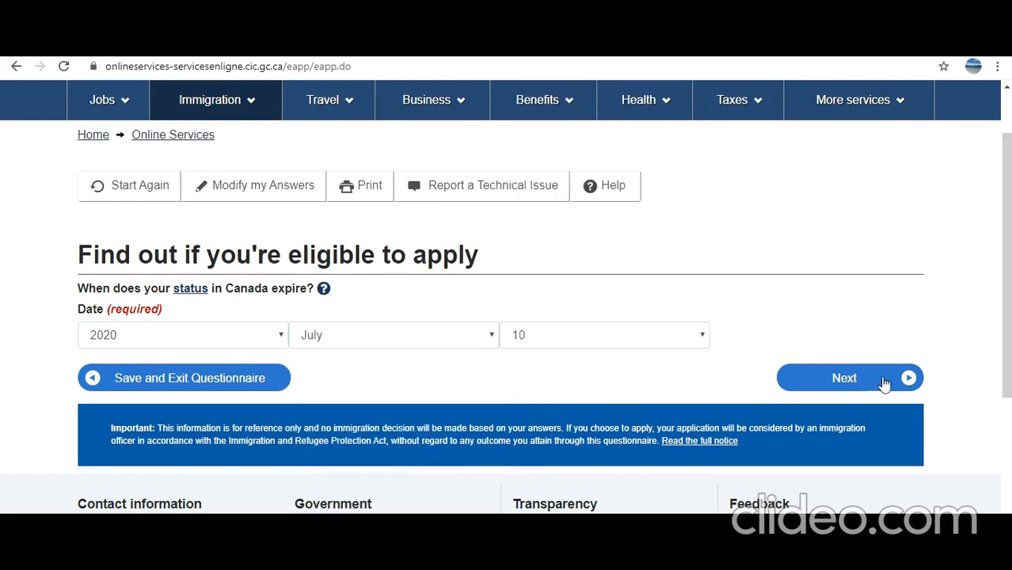
click(851, 380)
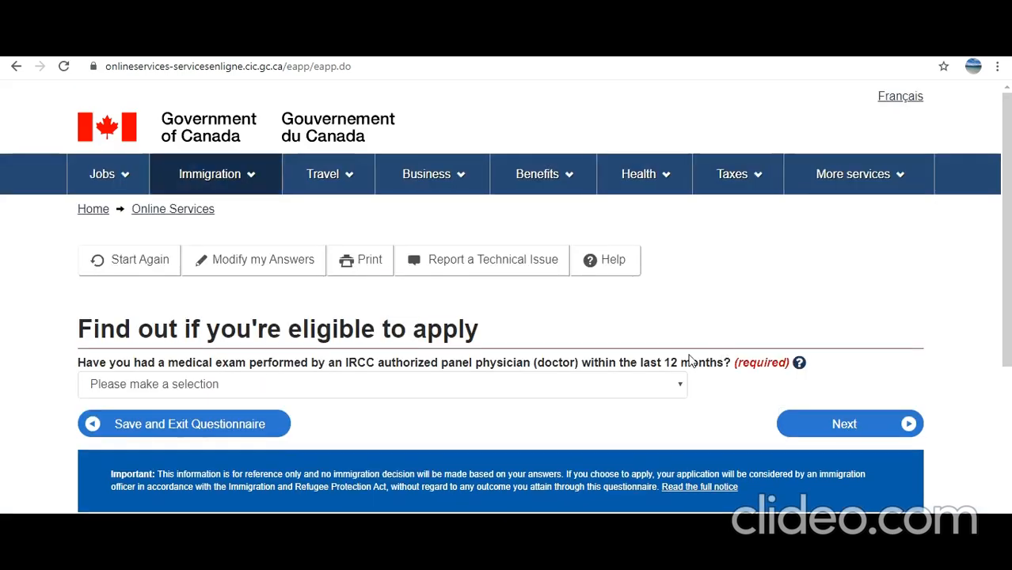
Answer No to the recent medical exam and to working in the listed jobs
click(349, 393)
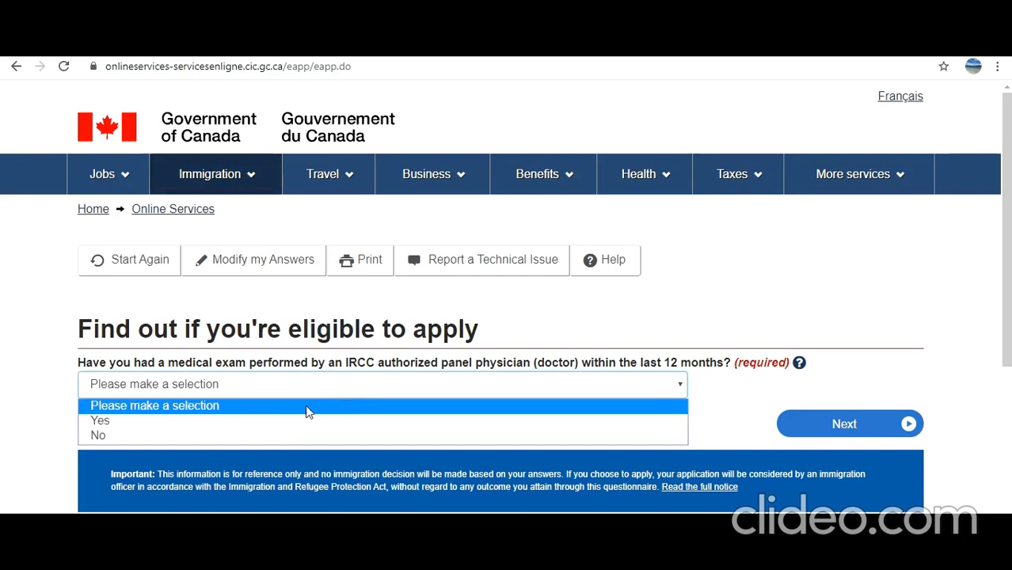
click(287, 434)
click(848, 425)
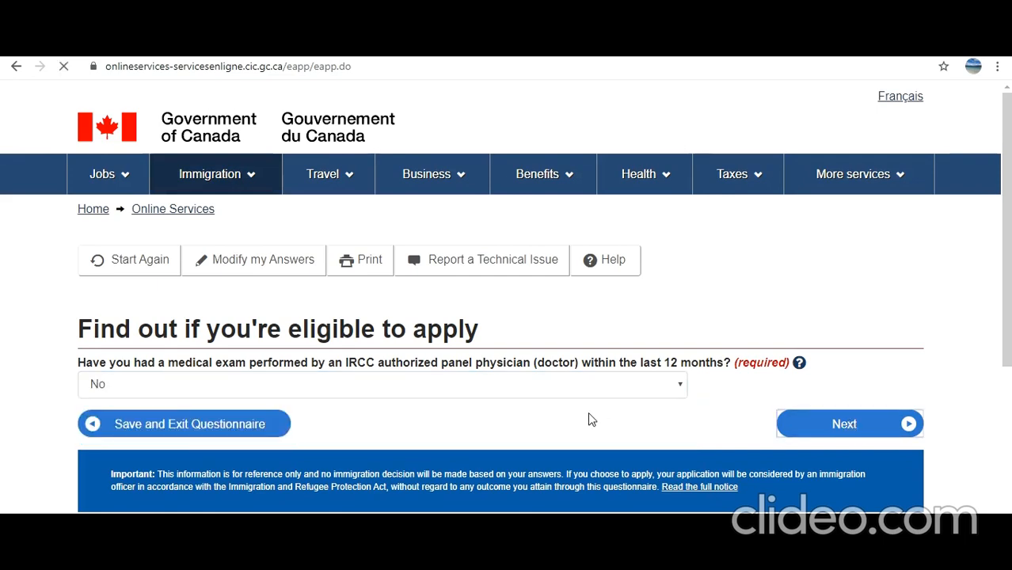
scroll(562, 414, down, 1)
scroll(555, 413, down, 1)
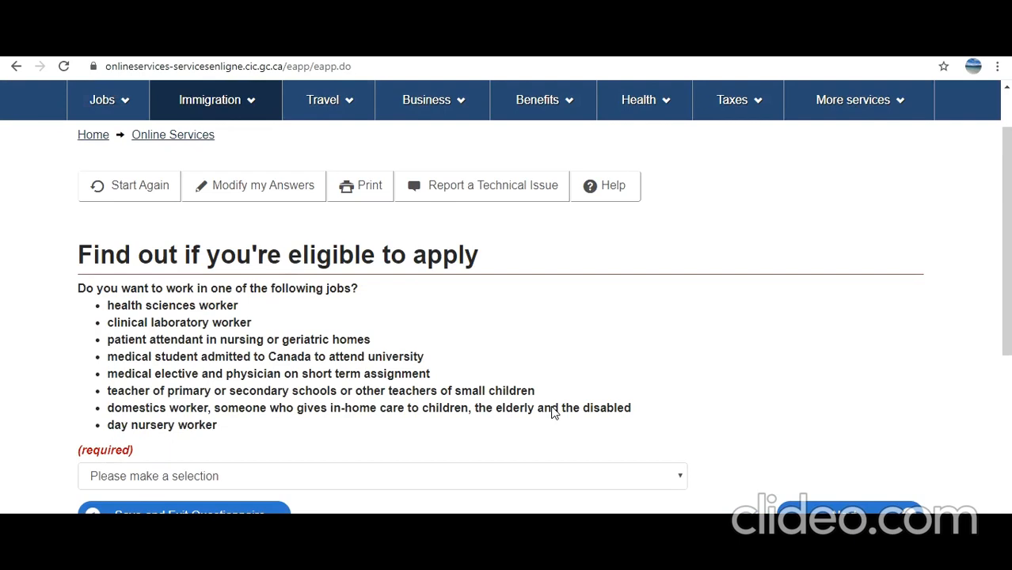
scroll(222, 355, down, 2)
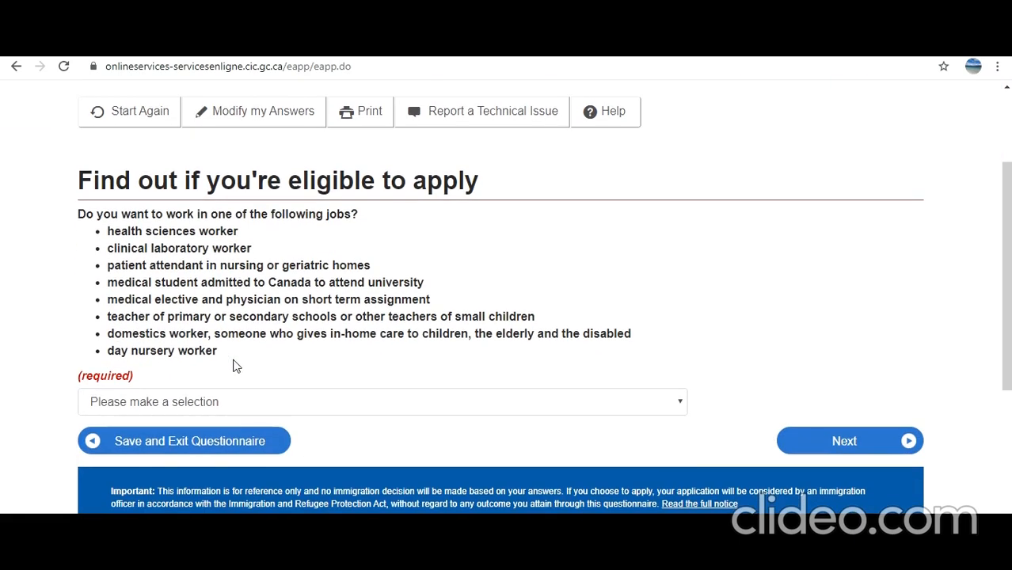
click(281, 407)
click(303, 451)
click(820, 441)
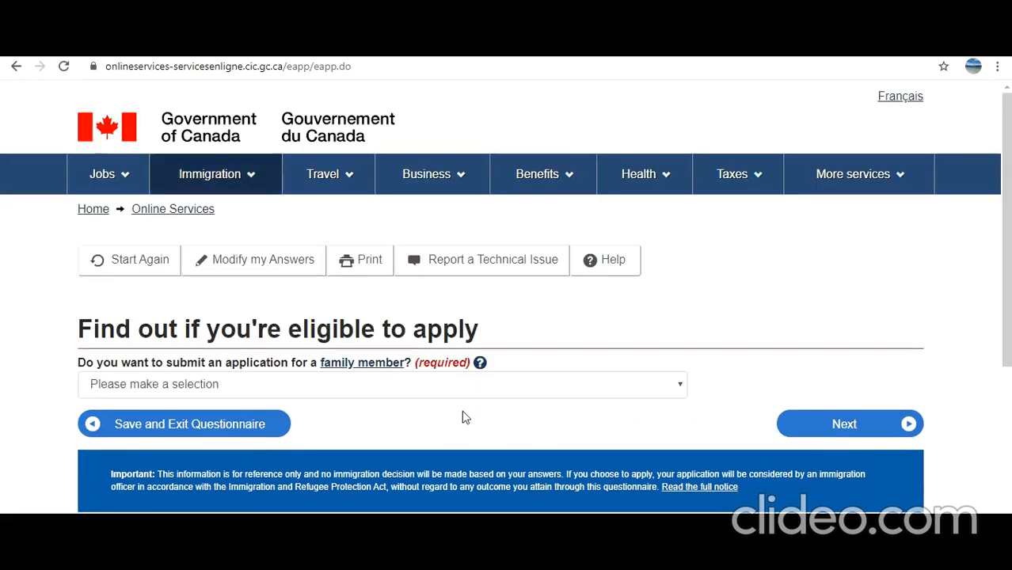
Answer No to applying for a family member and to giving someone access
click(455, 394)
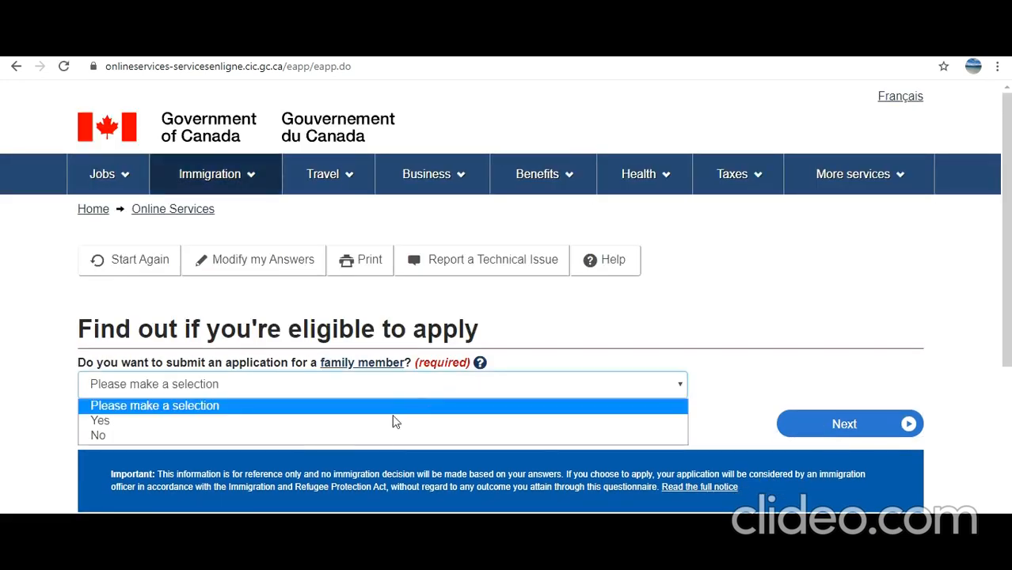
click(383, 434)
click(795, 425)
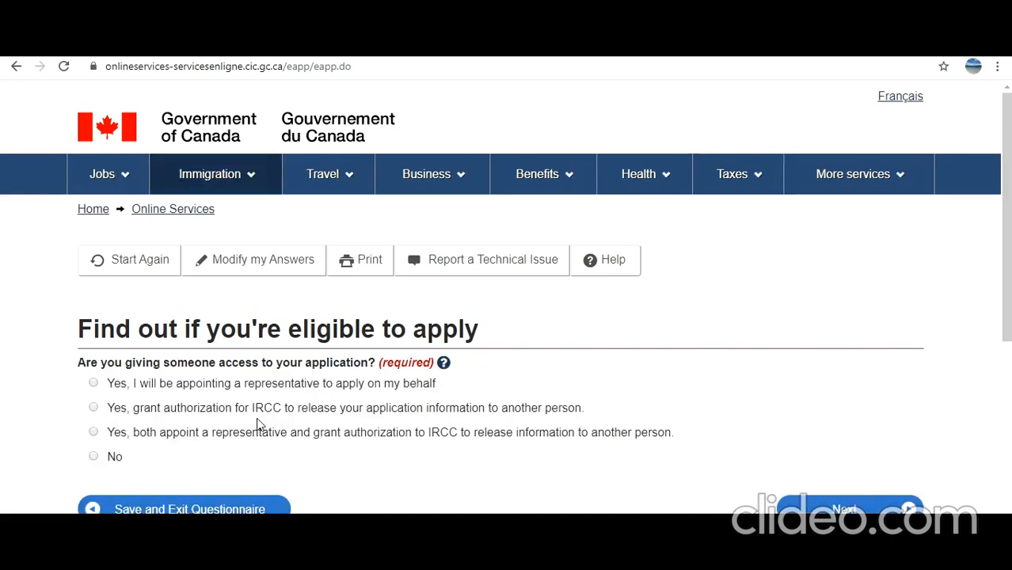
click(94, 457)
click(838, 505)
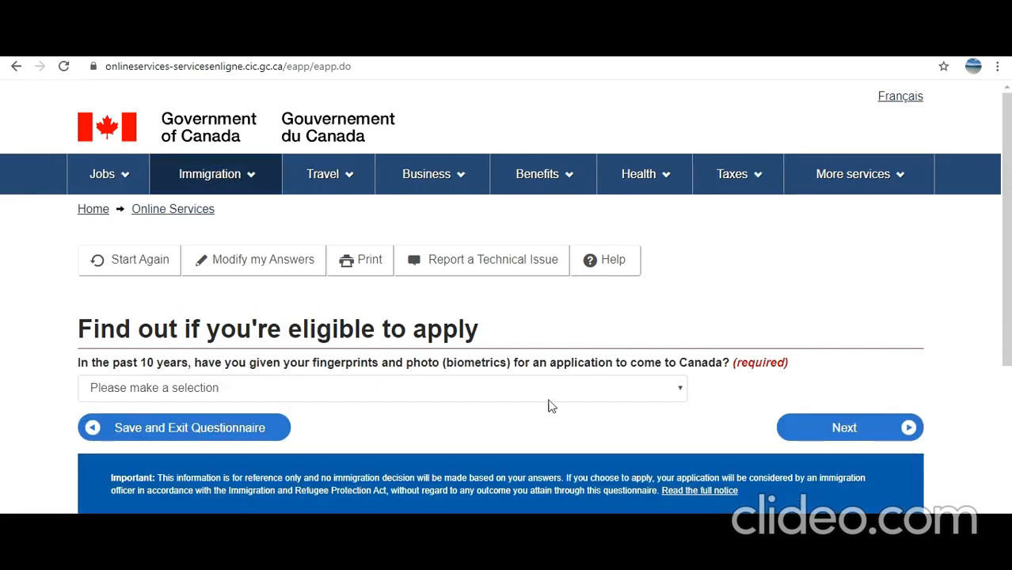
Answer Yes to having given biometrics and to paying the application fees yourself
click(575, 392)
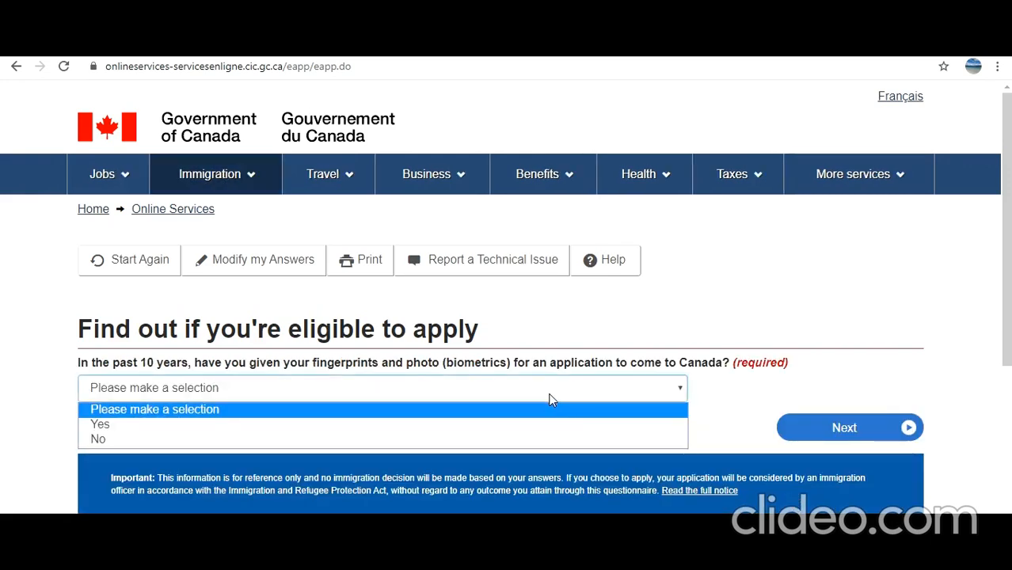
click(513, 427)
click(843, 428)
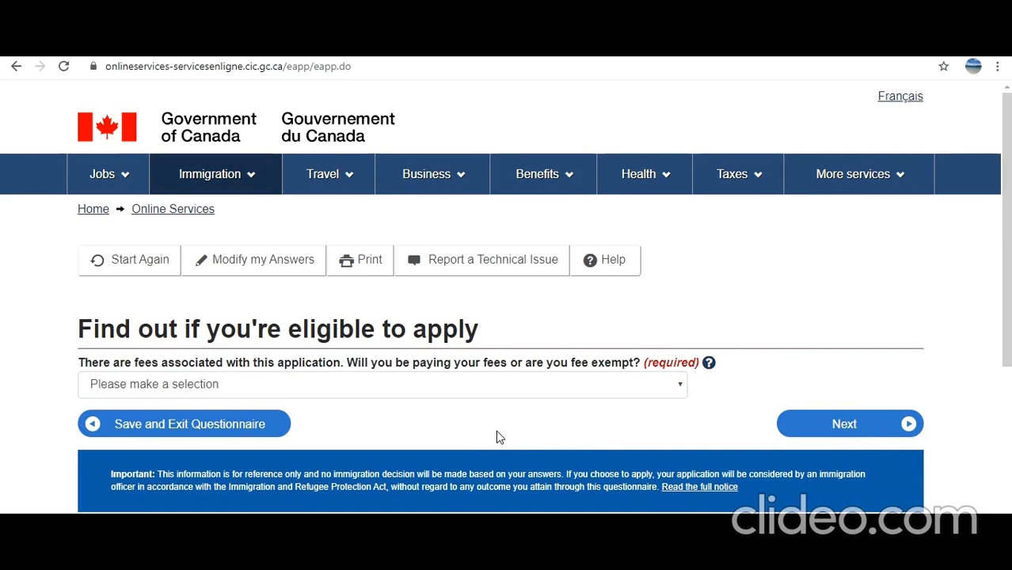
click(467, 396)
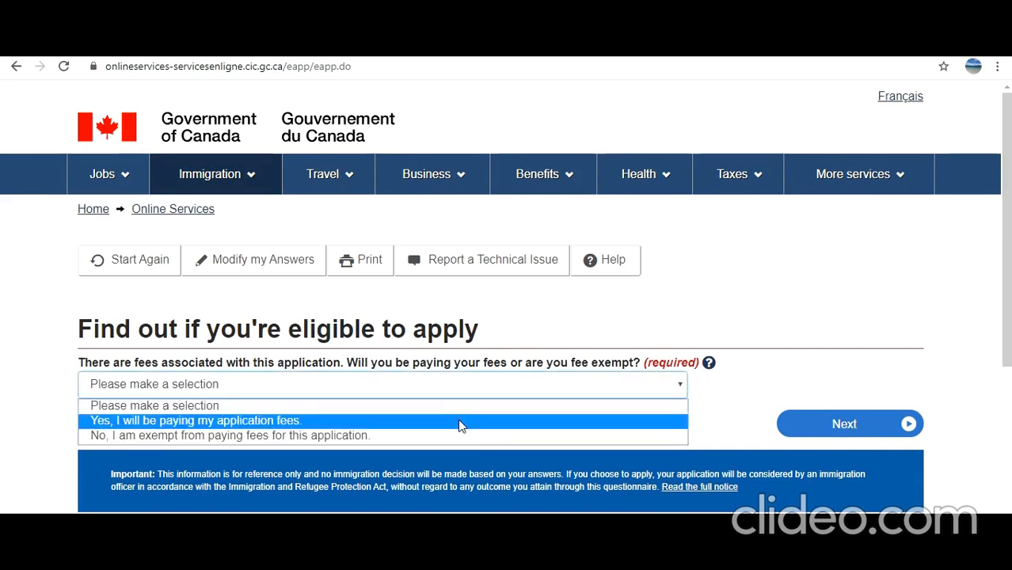
click(458, 420)
click(791, 429)
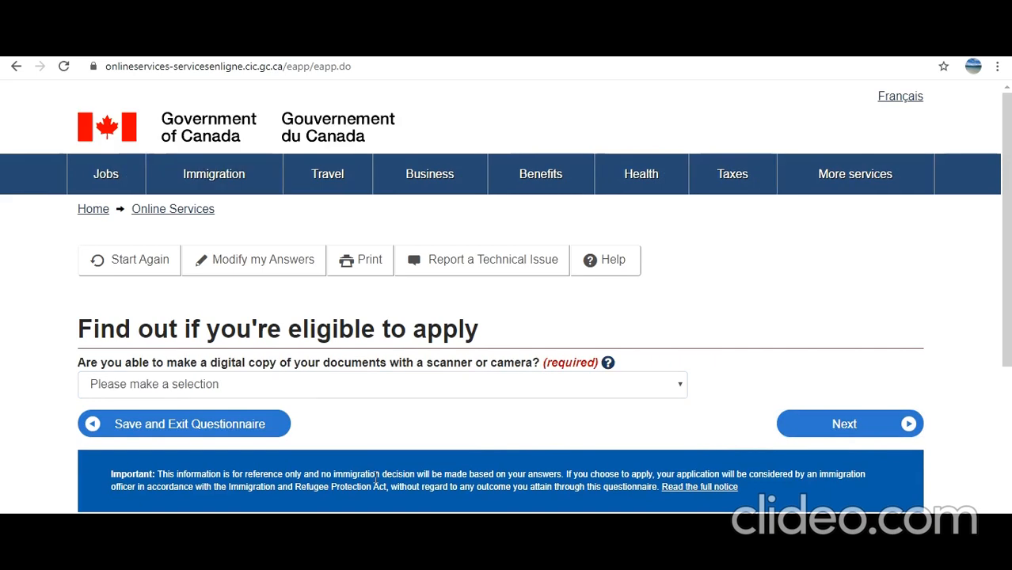
Answer Yes to having a scanner or camera and to paying fees online
click(323, 388)
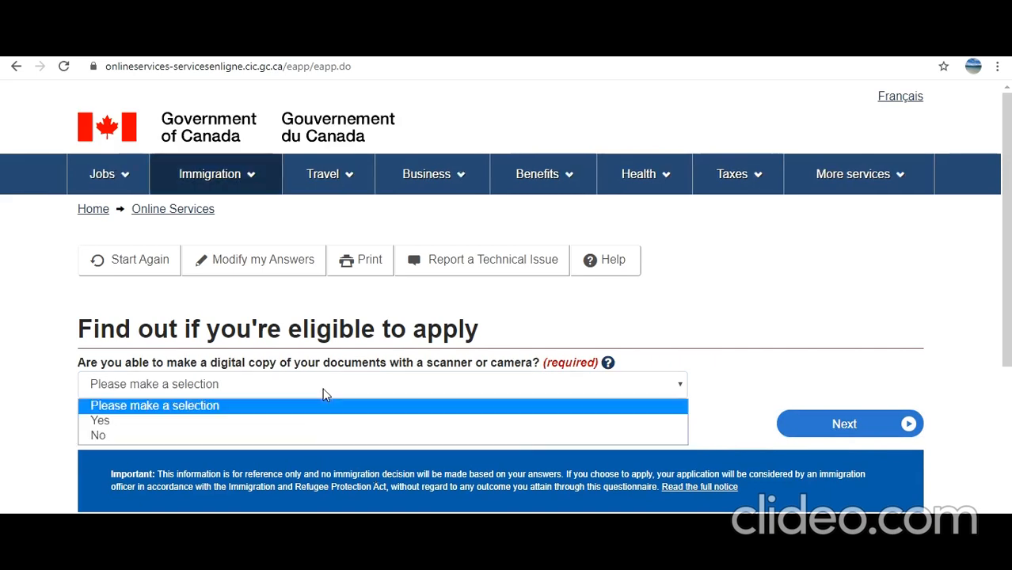
click(296, 420)
click(826, 442)
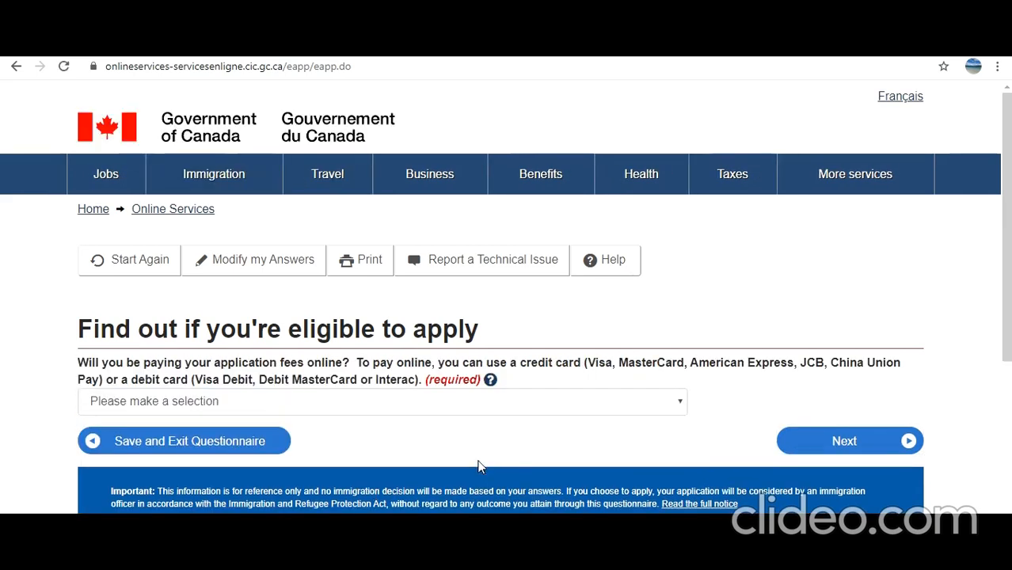
click(340, 404)
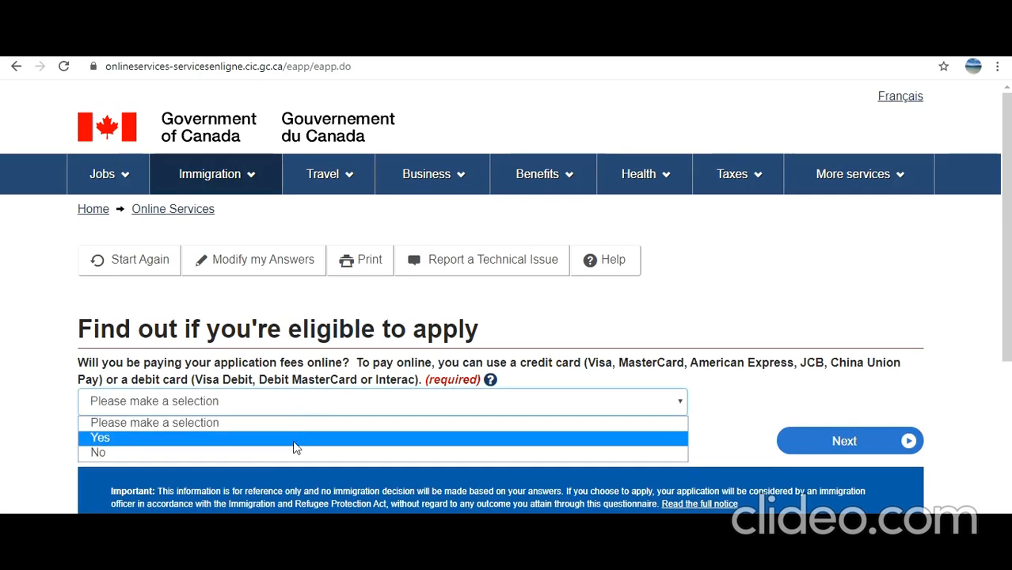
click(293, 438)
click(844, 449)
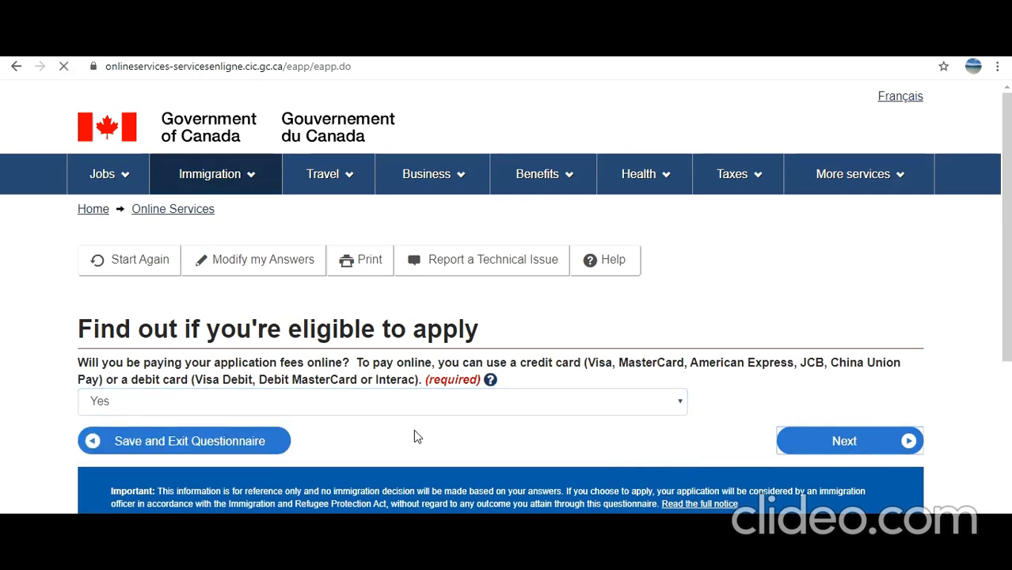
Continue past the answers review and the 'Submitting your application' instructions
scroll(414, 432, down, 8)
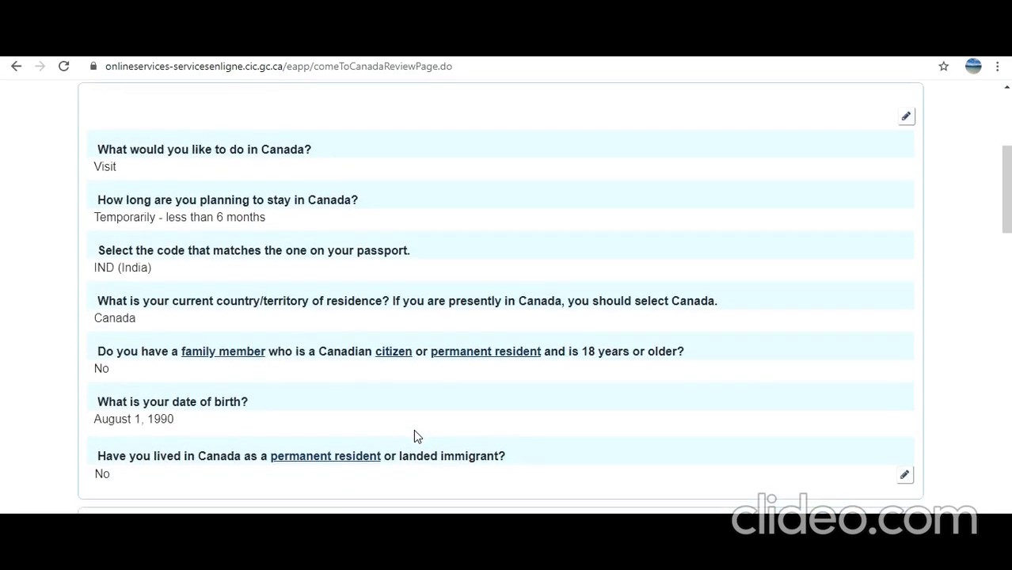
scroll(415, 436, down, 15)
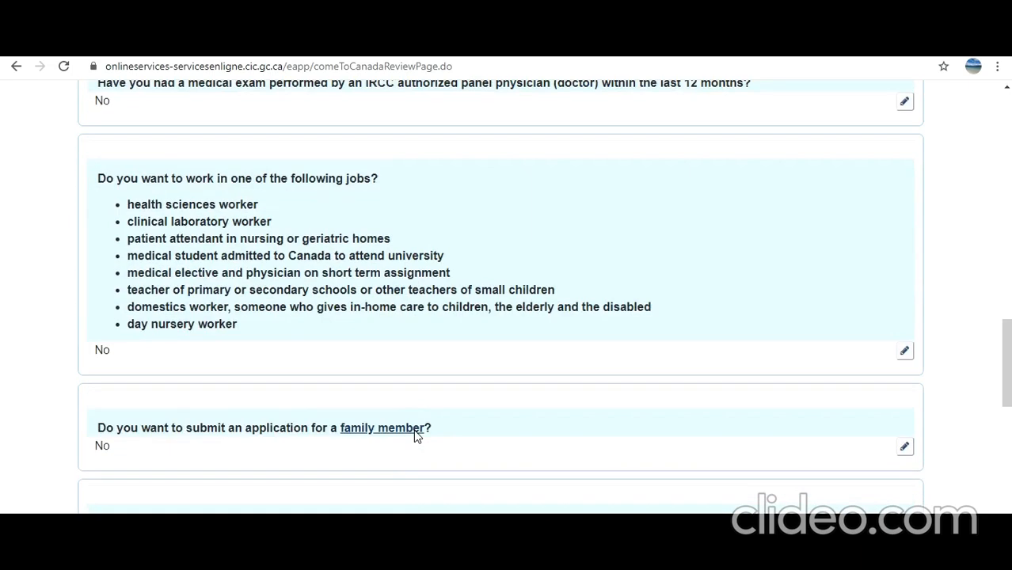
scroll(413, 430, down, 6)
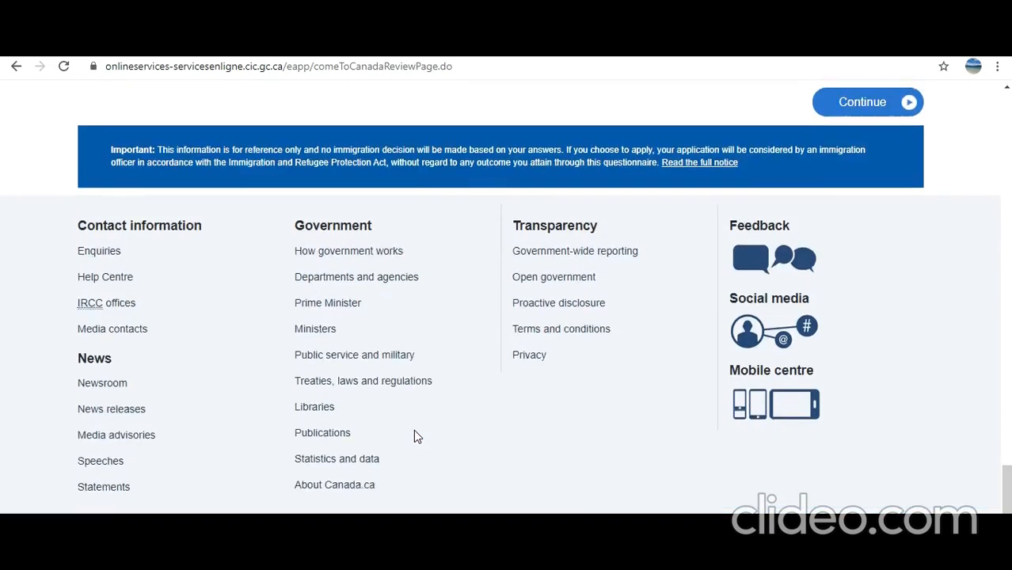
scroll(779, 379, up, 4)
click(862, 396)
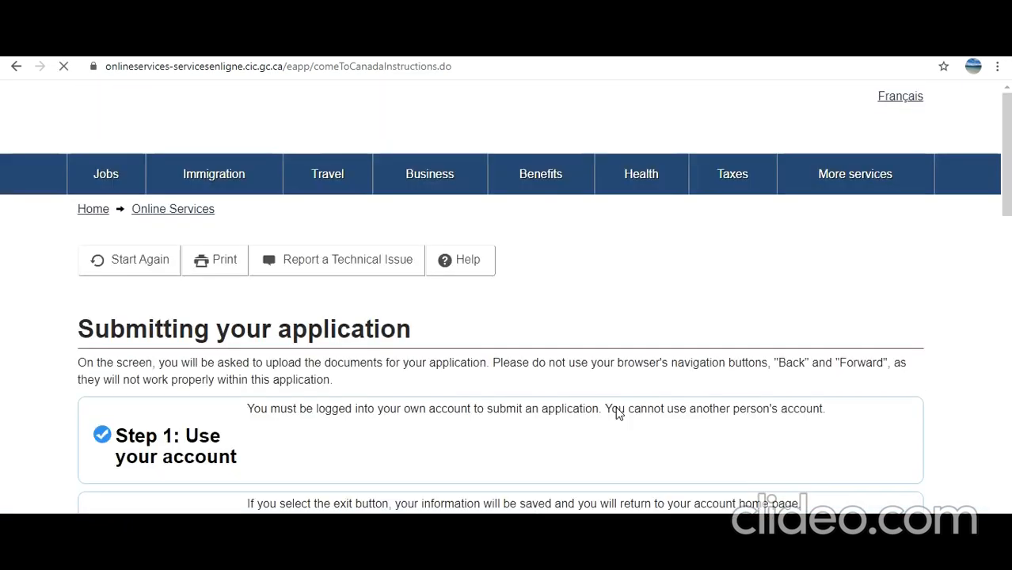
scroll(619, 412, down, 3)
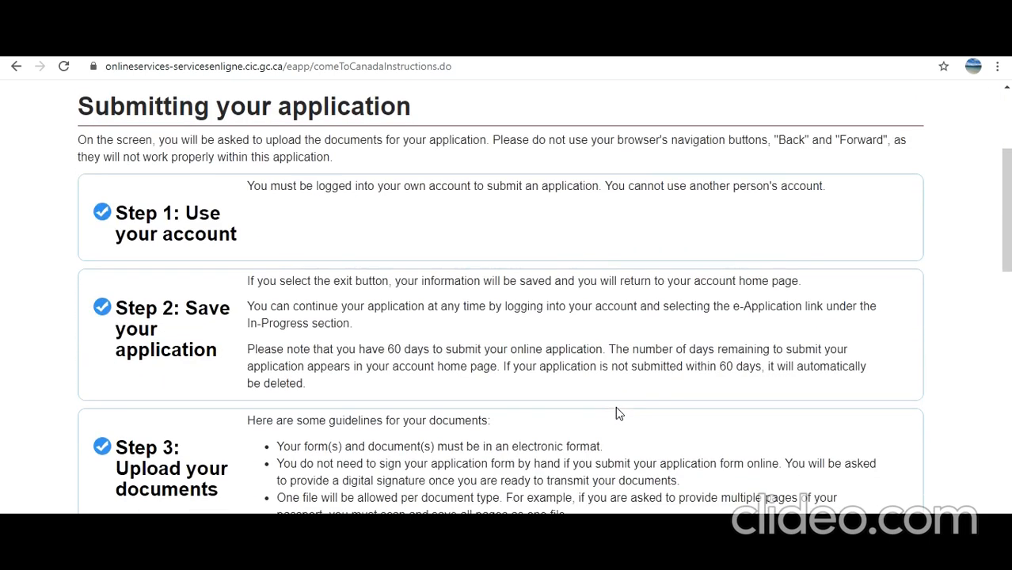
scroll(618, 413, down, 10)
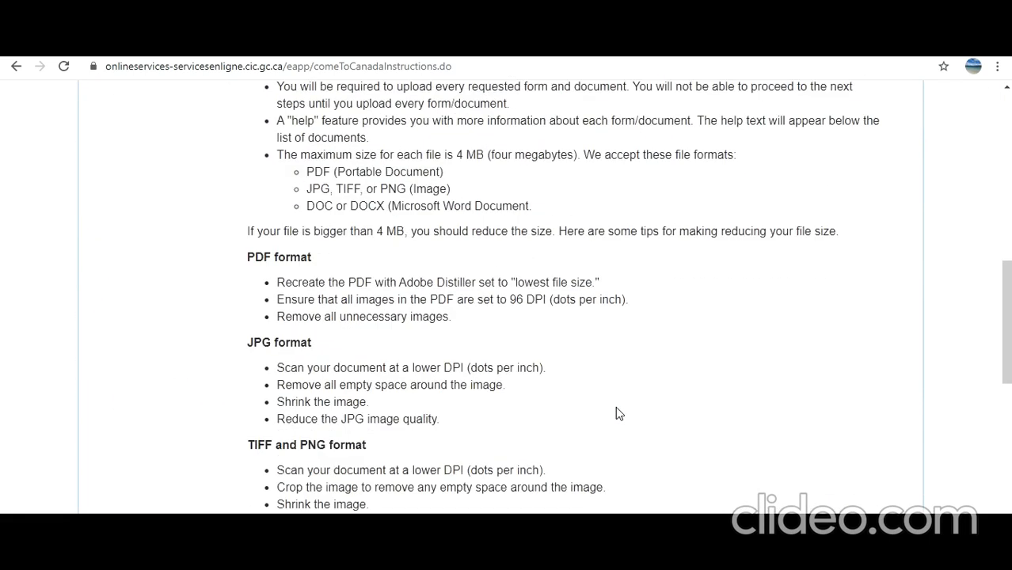
scroll(619, 413, down, 3)
click(845, 339)
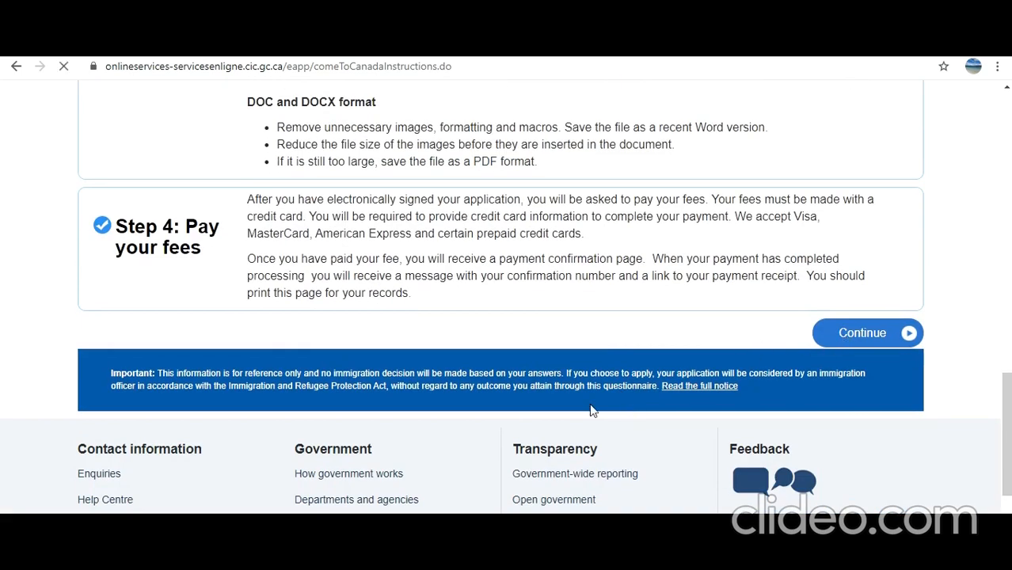
scroll(593, 411, down, 3)
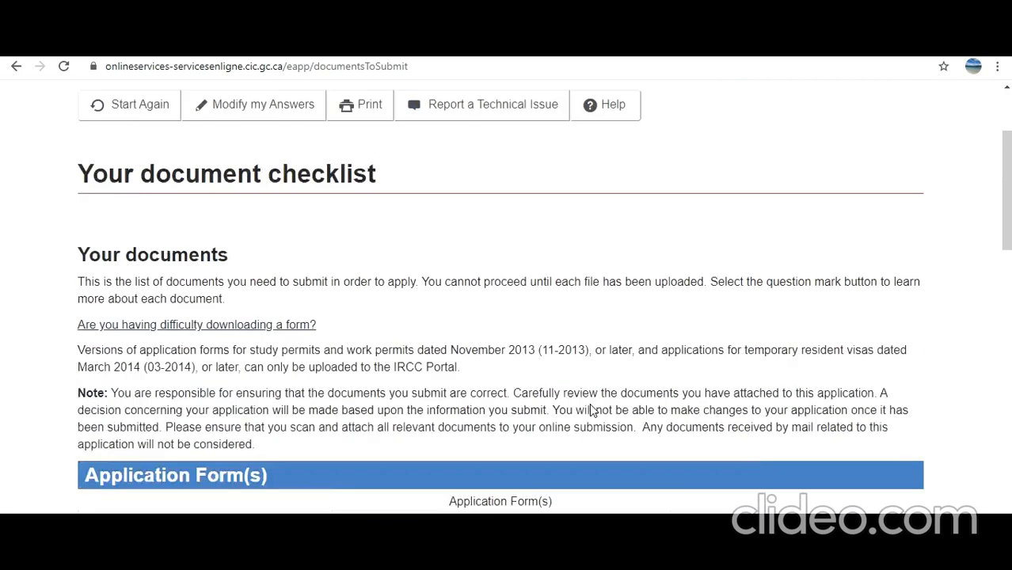
scroll(591, 410, down, 1)
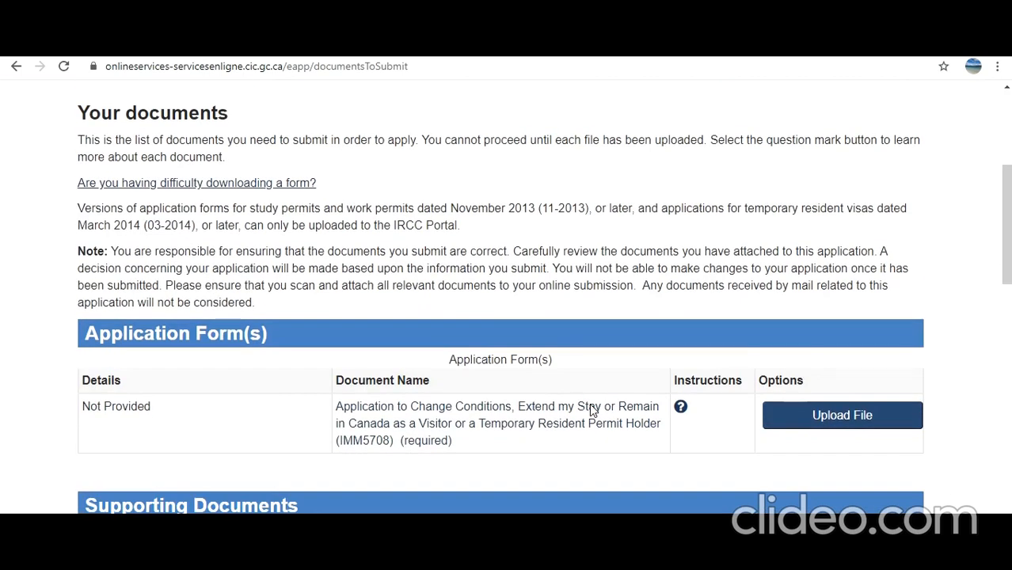
scroll(592, 410, down, 2)
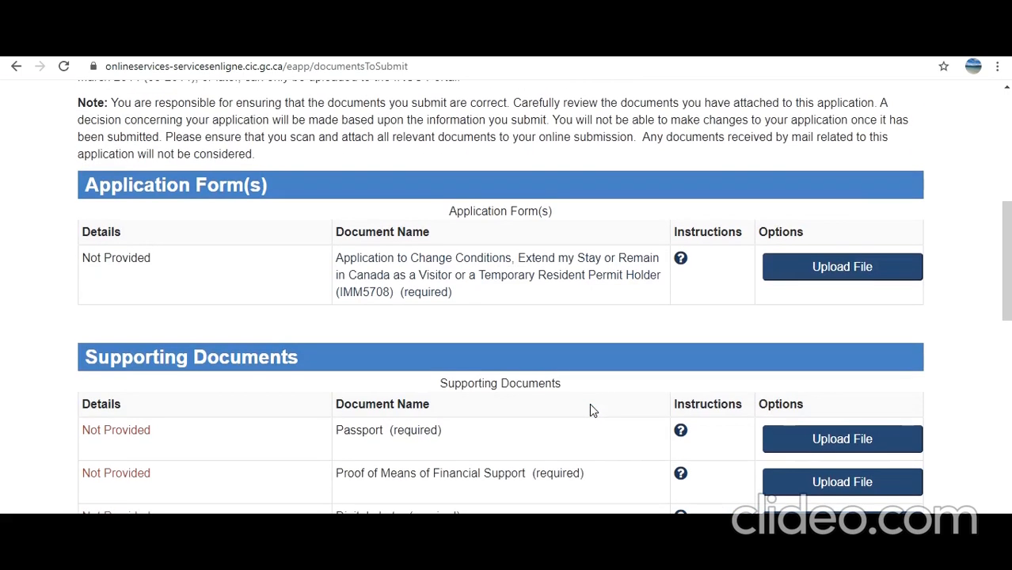
scroll(590, 408, down, 1)
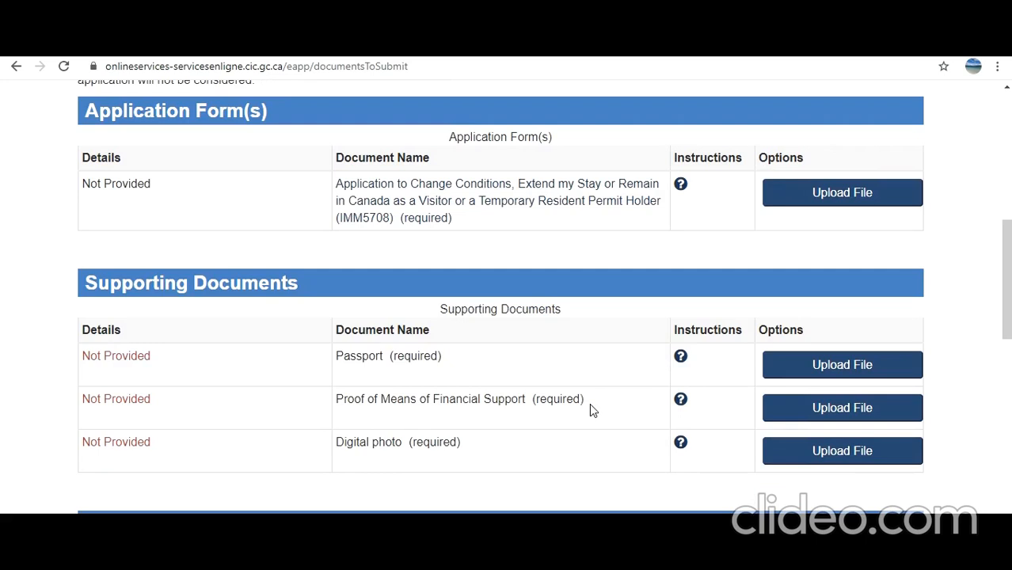
scroll(590, 409, down, 1)
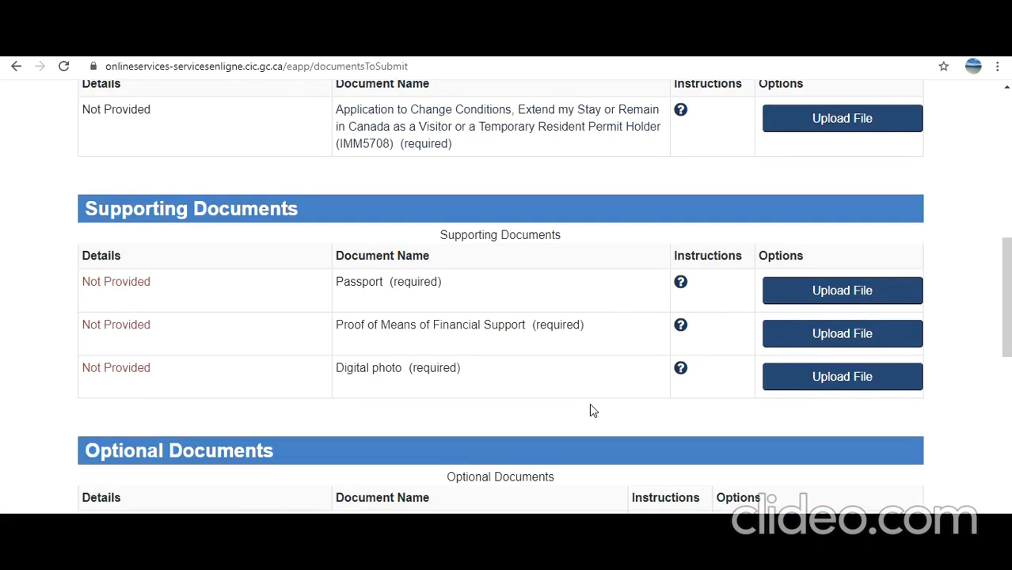
scroll(589, 409, down, 3)
scroll(589, 409, up, 4)
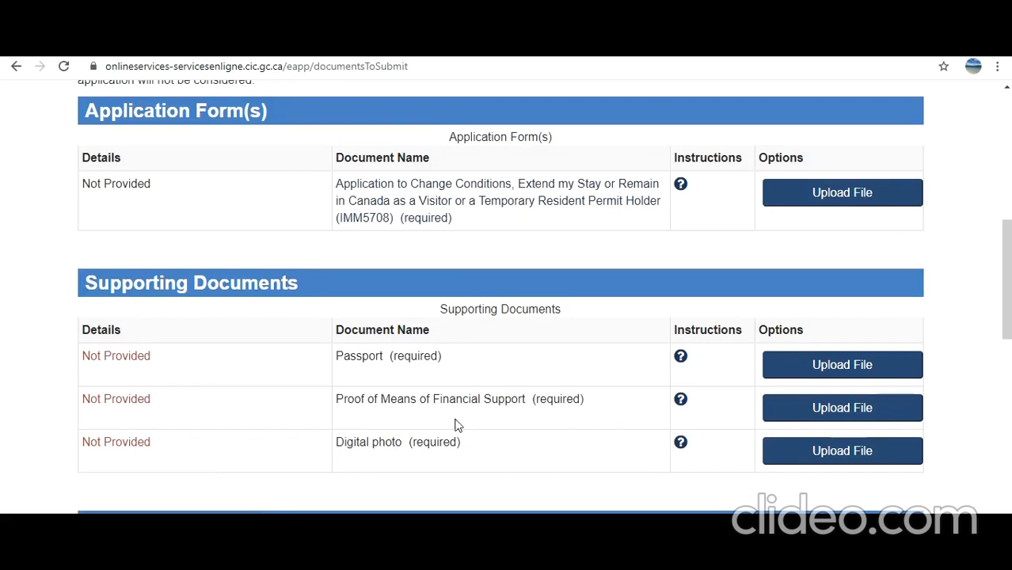
scroll(380, 416, down, 2)
scroll(382, 415, down, 2)
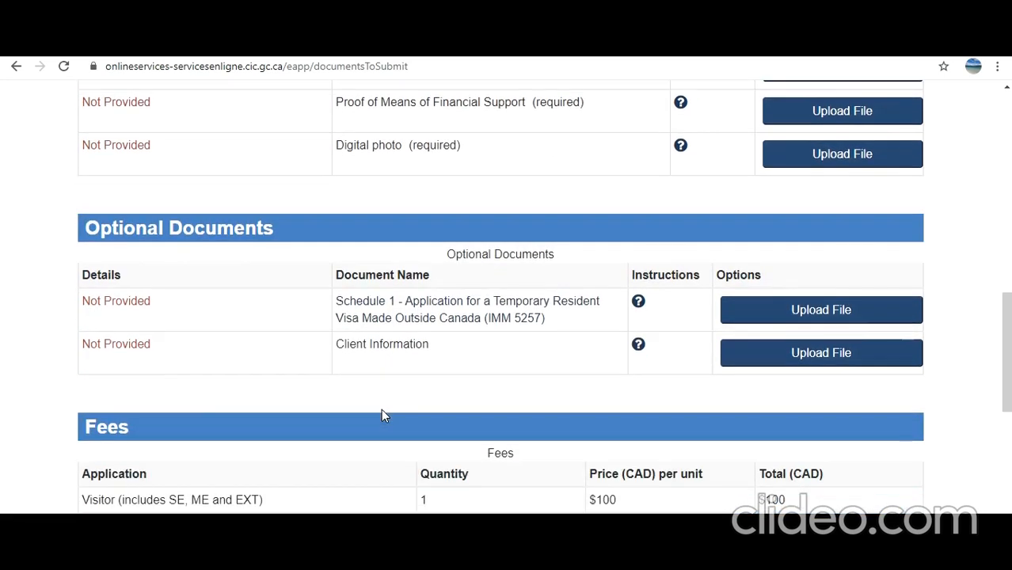
scroll(381, 415, down, 1)
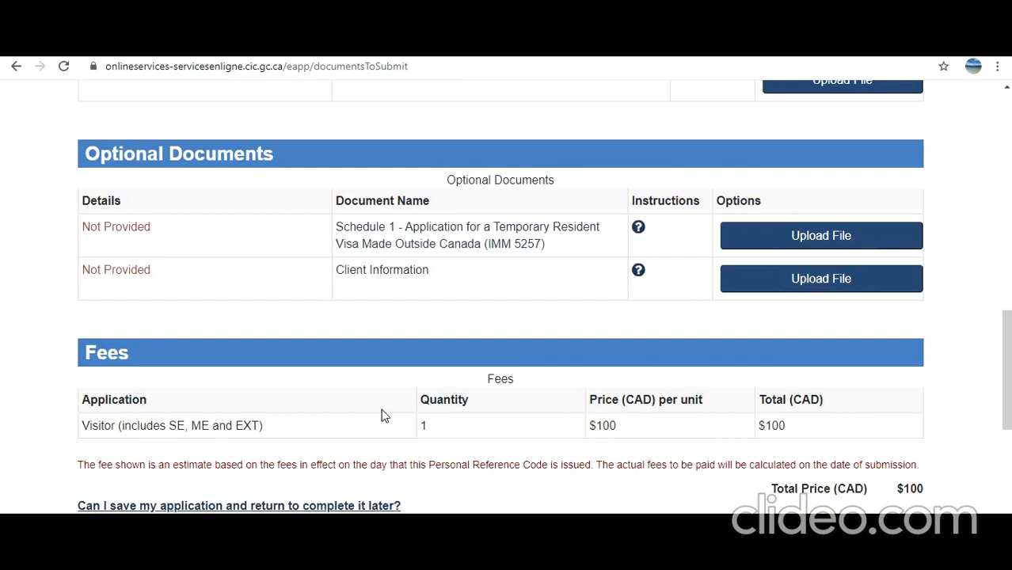
scroll(382, 415, up, 6)
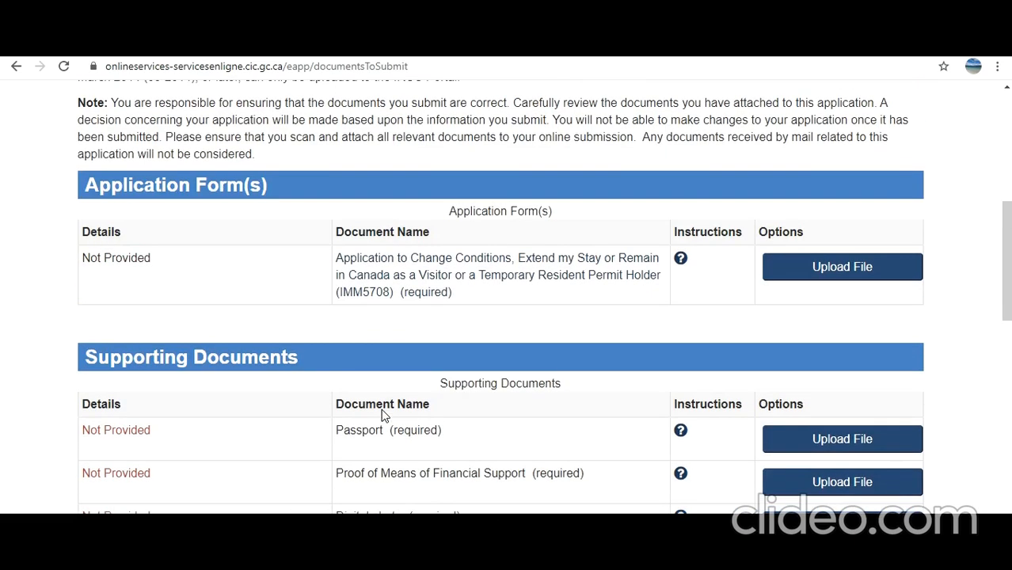
scroll(382, 413, down, 2)
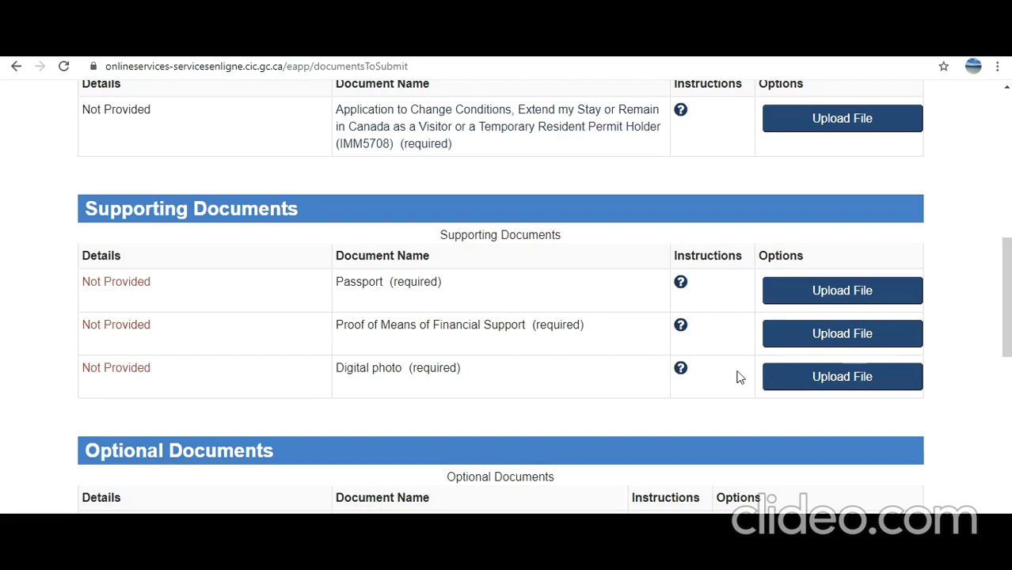
click(681, 370)
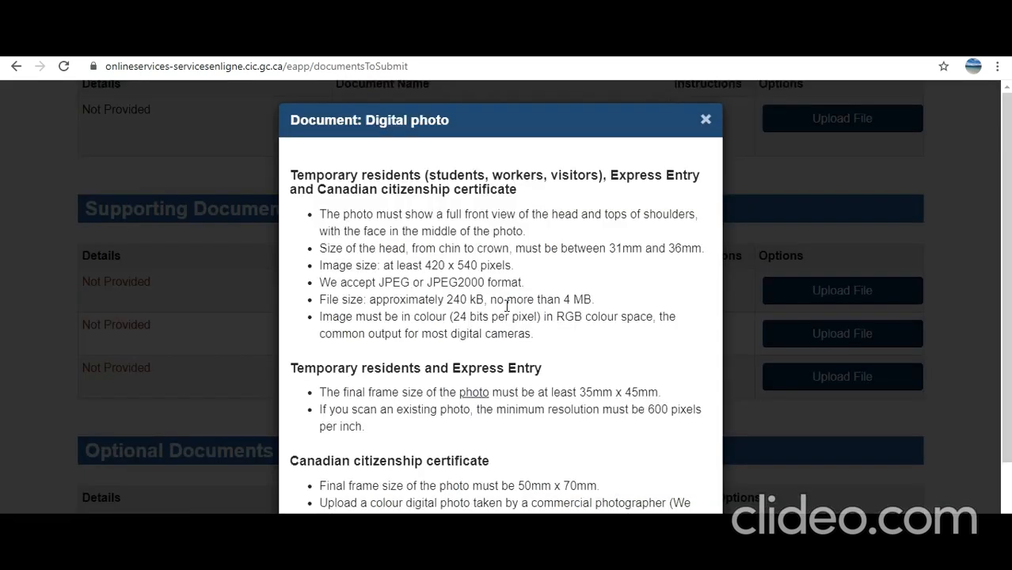
scroll(507, 306, down, 2)
scroll(507, 306, up, 3)
click(704, 122)
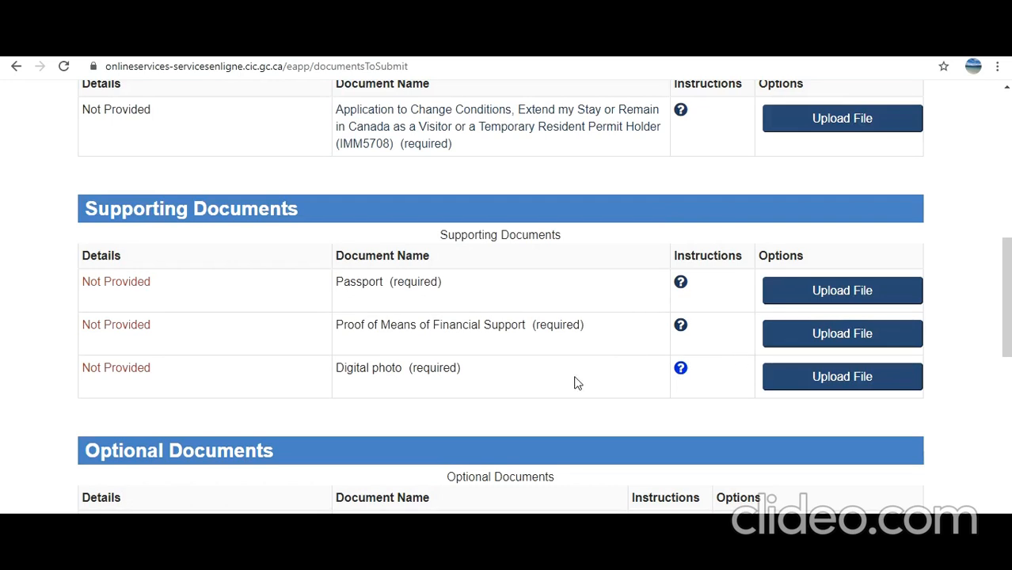
scroll(576, 381, down, 2)
scroll(428, 380, down, 2)
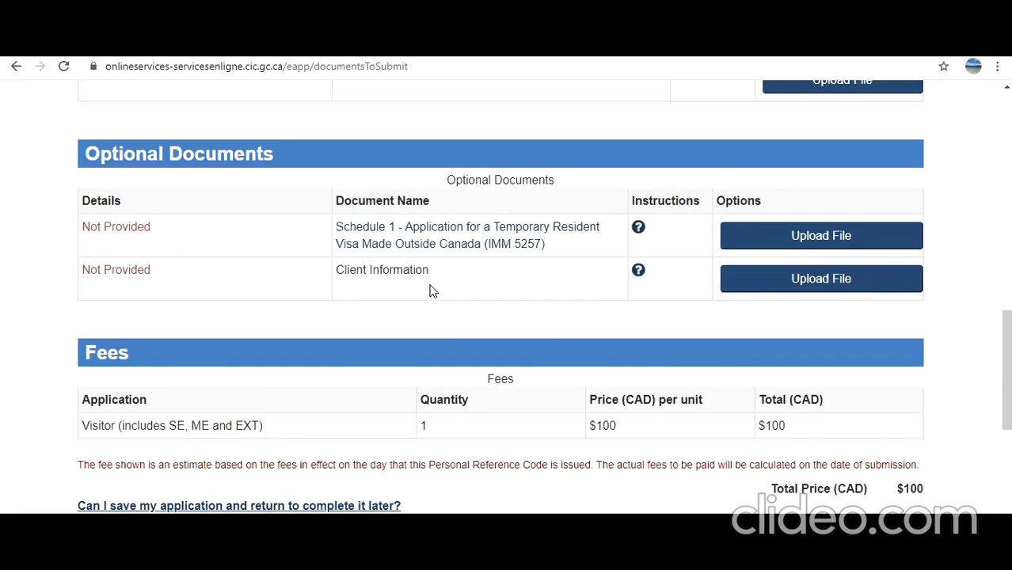
scroll(431, 290, up, 2)
scroll(432, 290, up, 2)
scroll(432, 289, down, 3)
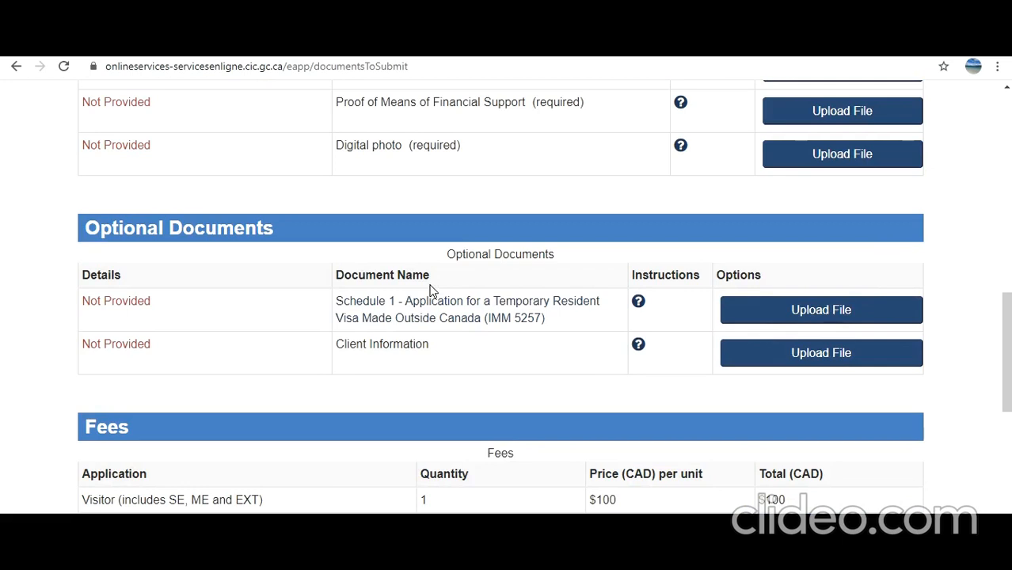
scroll(431, 291, up, 2)
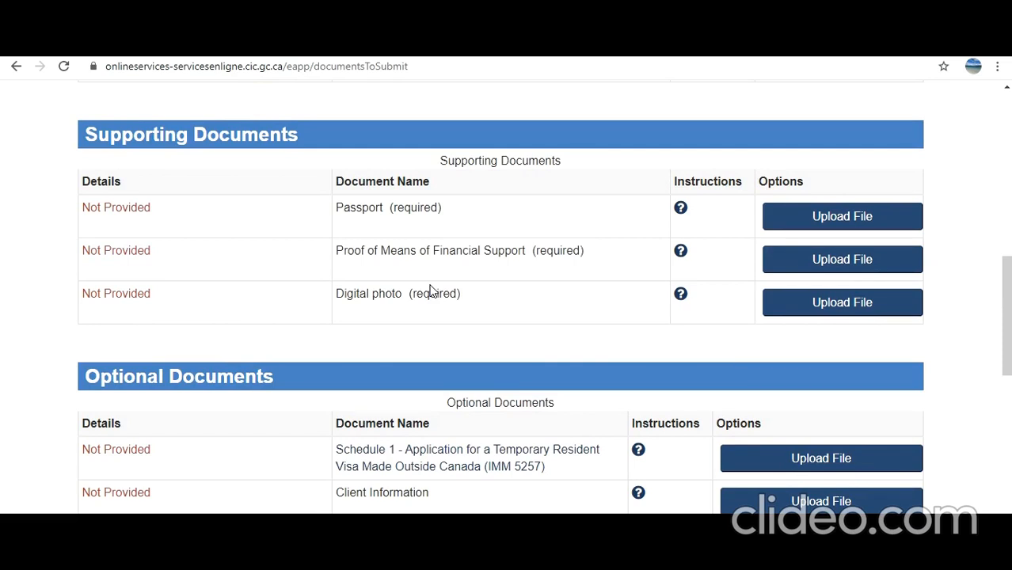
scroll(430, 292, up, 3)
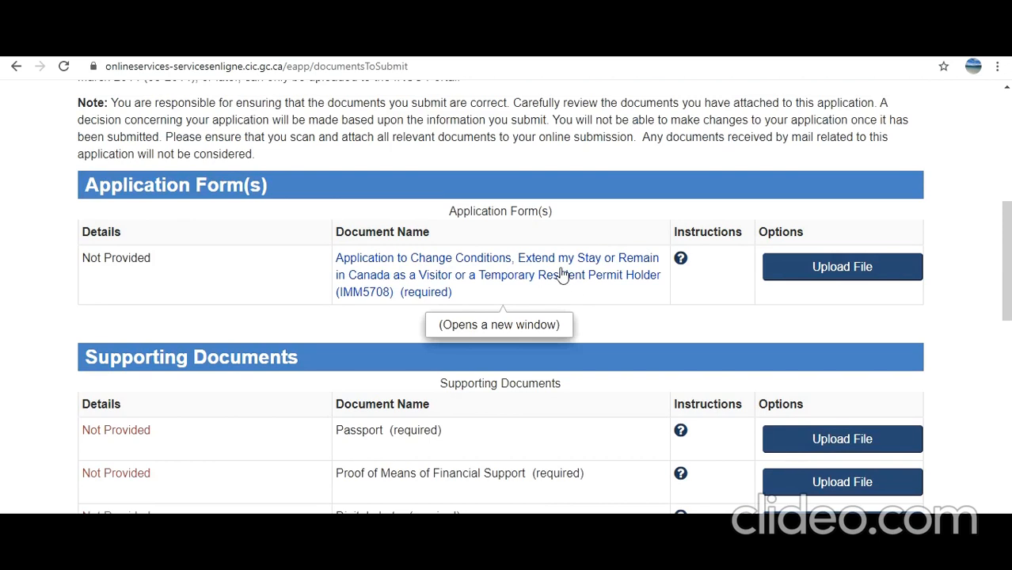
scroll(648, 400, down, 9)
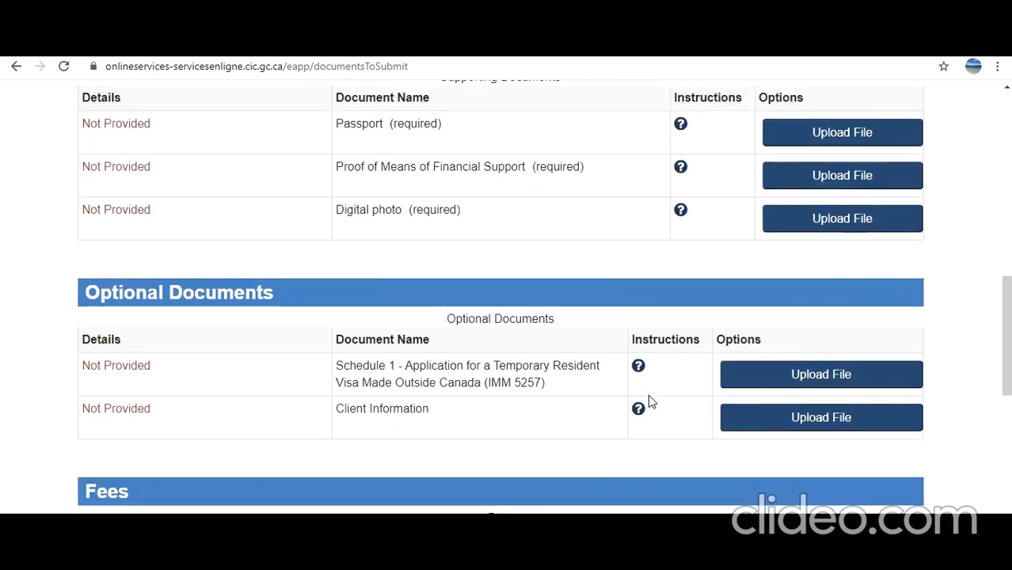
scroll(648, 400, up, 3)
scroll(631, 349, up, 6)
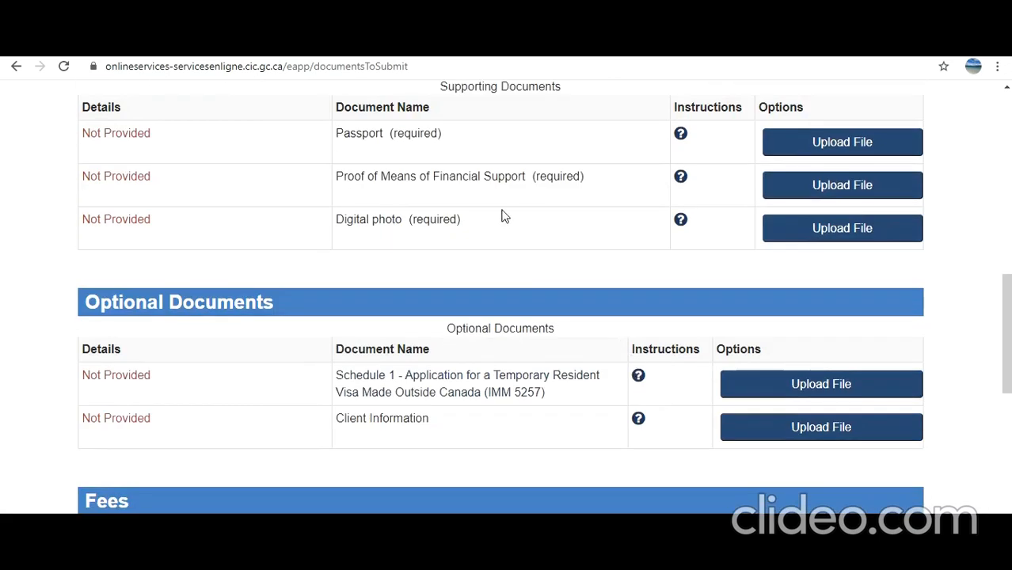
scroll(602, 392, down, 1)
scroll(631, 403, down, 6)
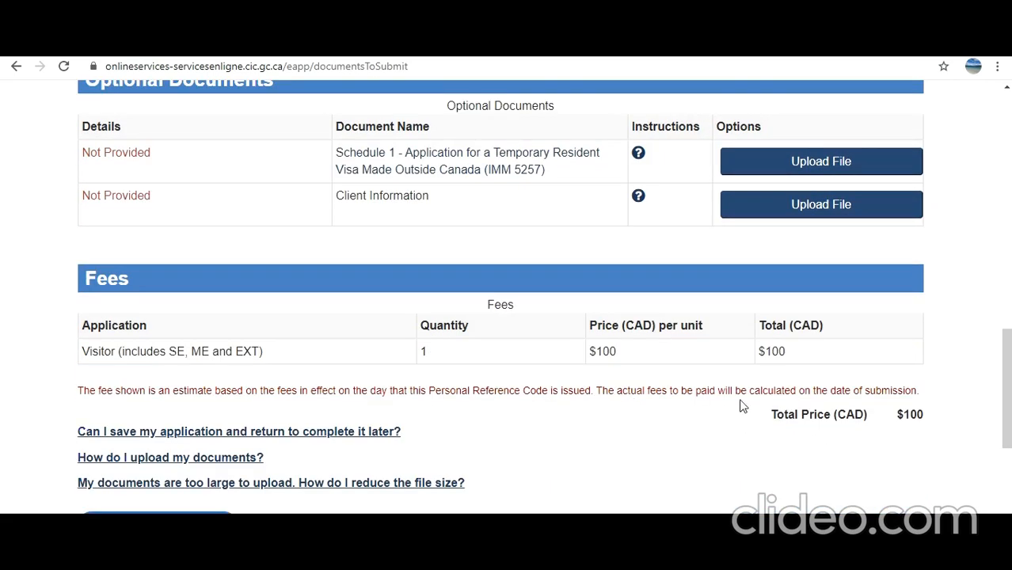
scroll(730, 289, up, 2)
scroll(732, 298, down, 4)
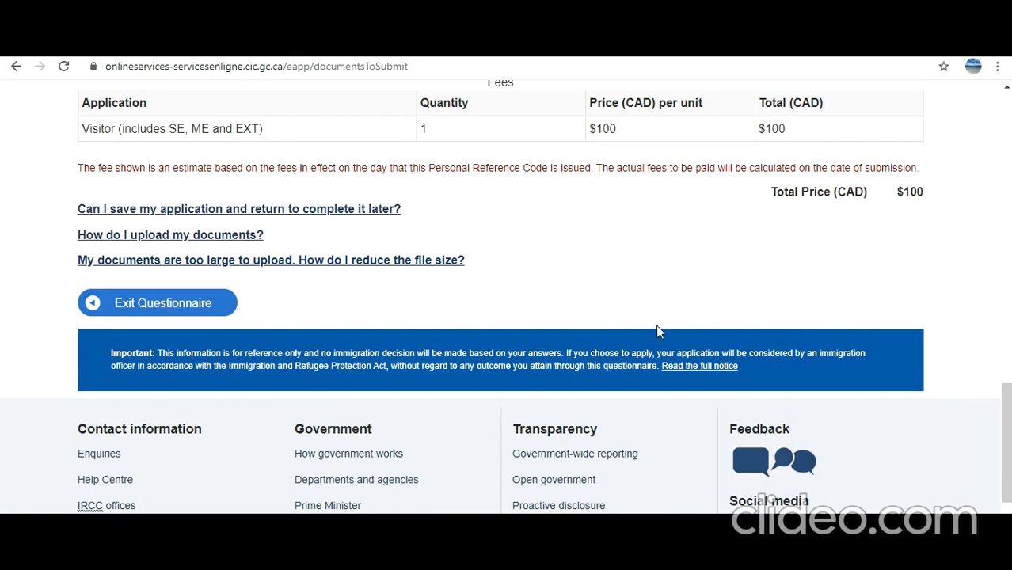
scroll(658, 331, up, 4)
scroll(659, 331, up, 4)
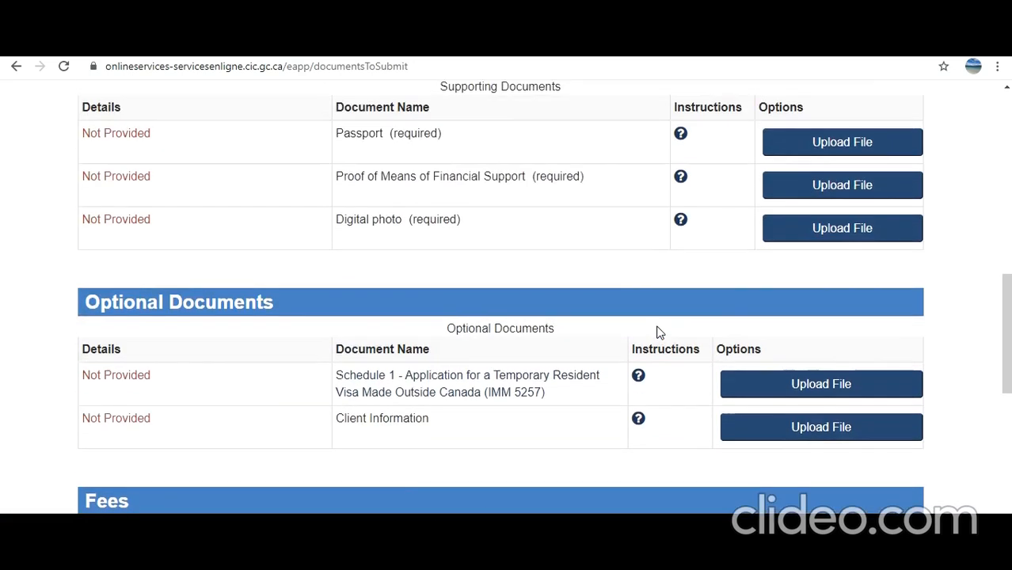
scroll(524, 346, down, 3)
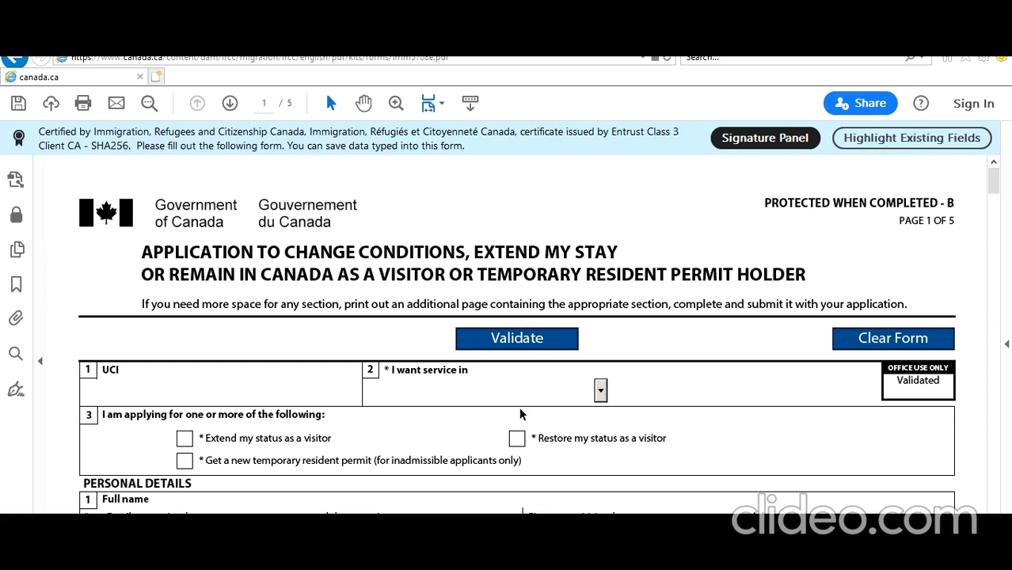
Place the cursor in the UCI field on the IMM 5708 form's first page
scroll(301, 343, down, 1)
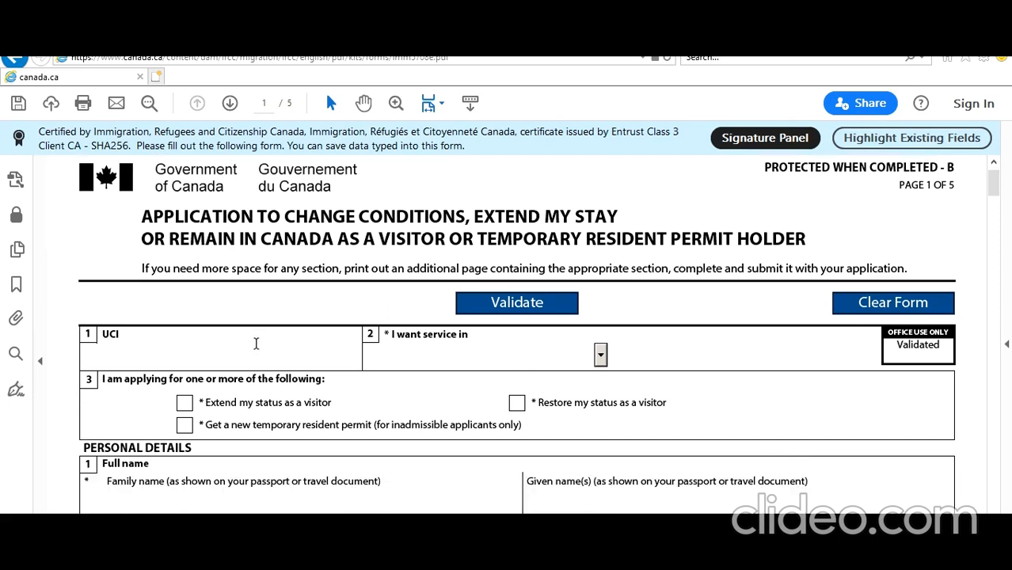
click(295, 349)
Choose English as service language and tick 'Extend my status as a visitor'
click(600, 357)
click(538, 392)
click(185, 403)
Enter the applicant's family and given names and answer No to using another name
scroll(281, 399, down, 1)
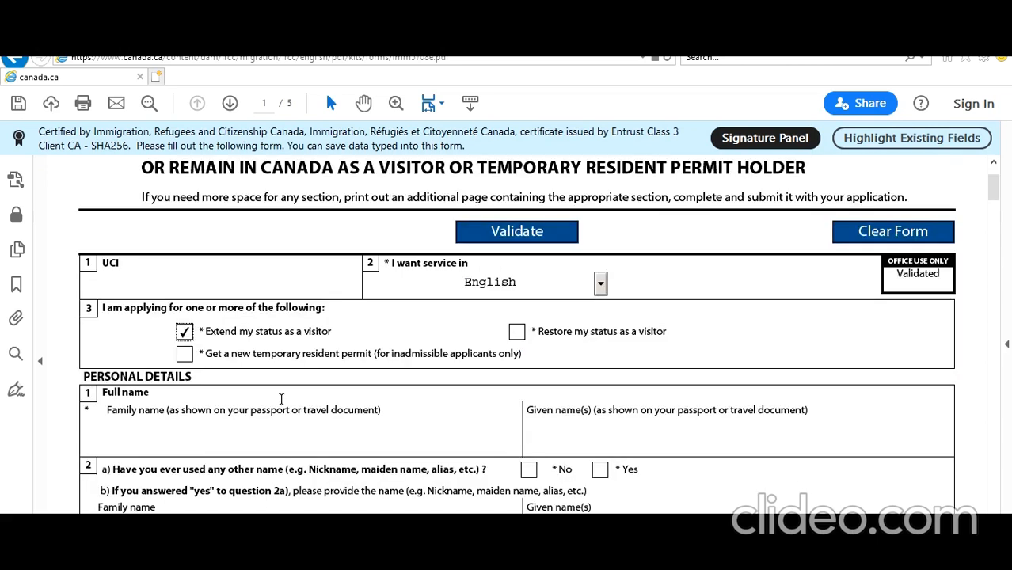
click(281, 441)
text(Smith)
key(Tab)
text(John)
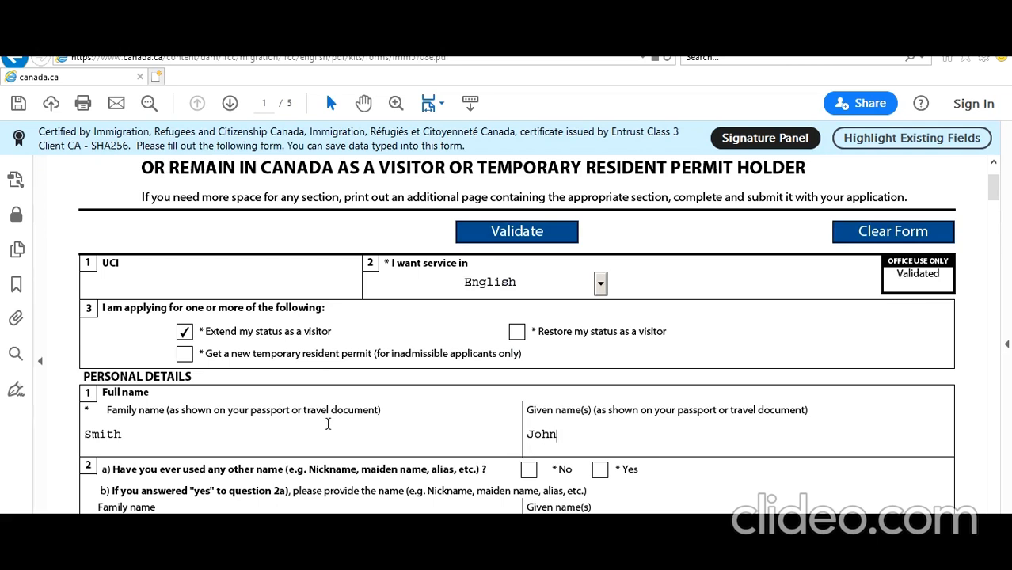
scroll(475, 372, down, 2)
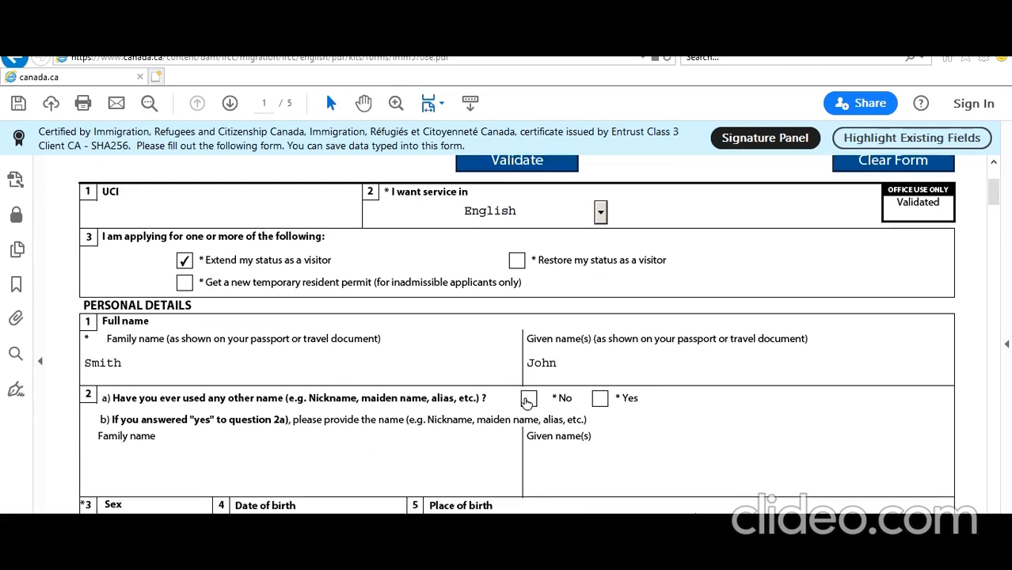
key(Tab)
key(space)
scroll(446, 434, down, 3)
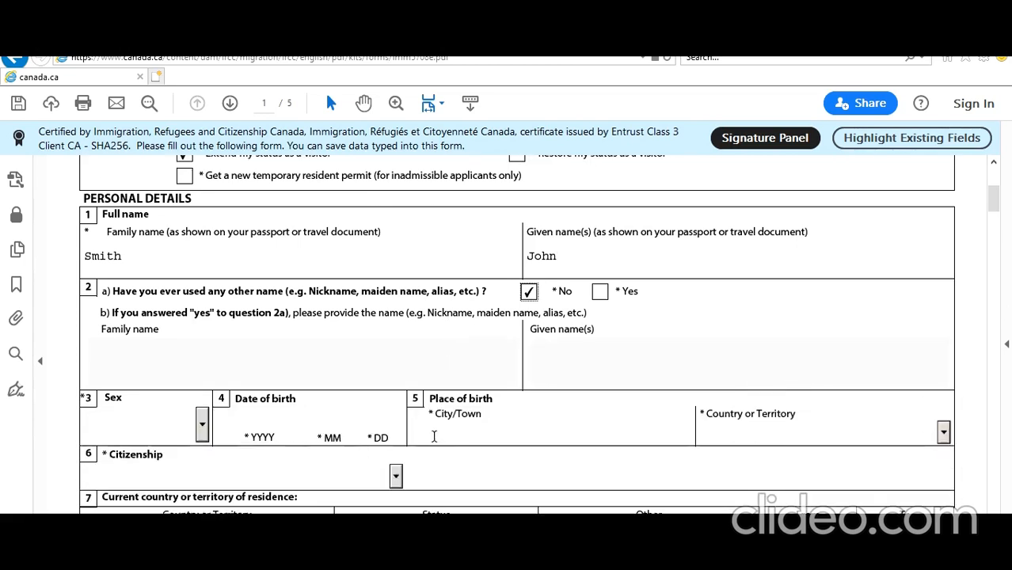
Set sex Male, birth date 1990-08-01 in New Delhi, India, and India citizenship
click(202, 426)
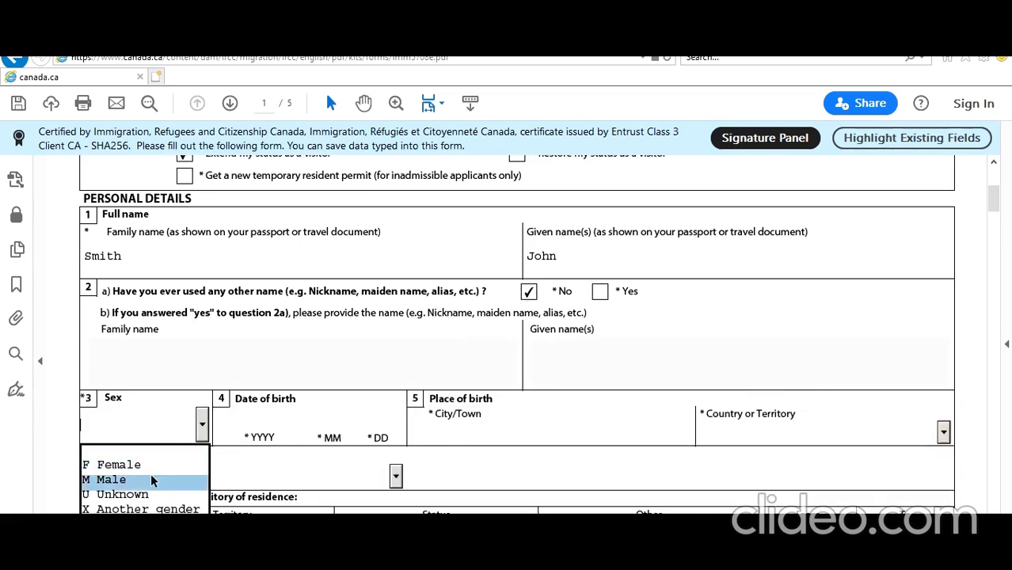
click(150, 474)
click(258, 420)
text(19900801)
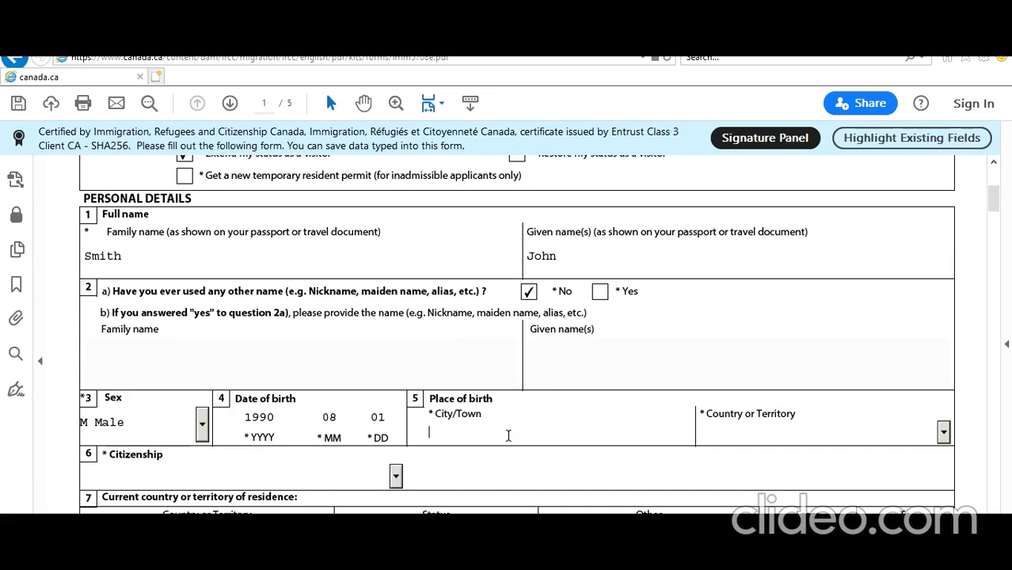
text(New)
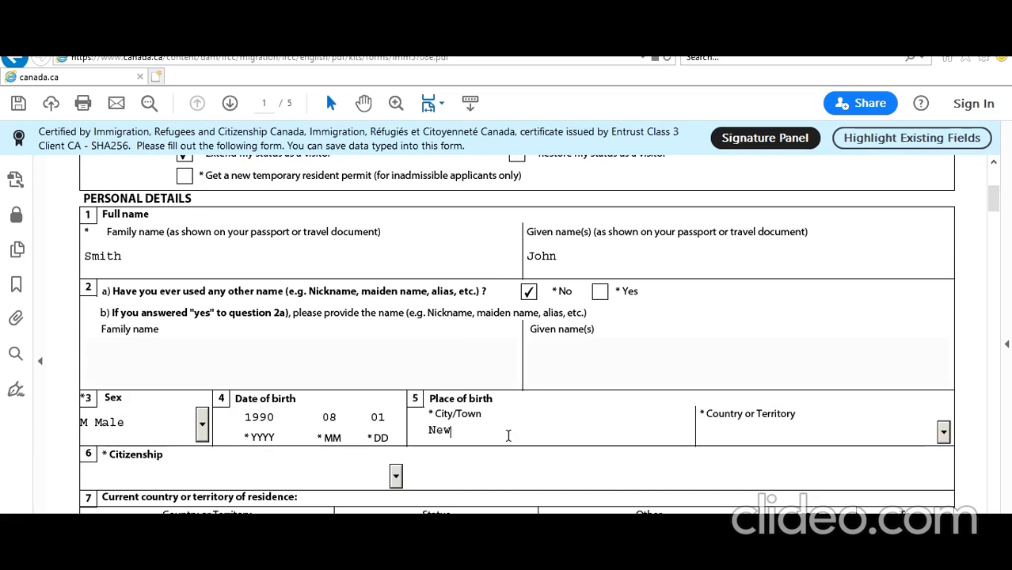
text( Delhi)
key(Tab)
text(India)
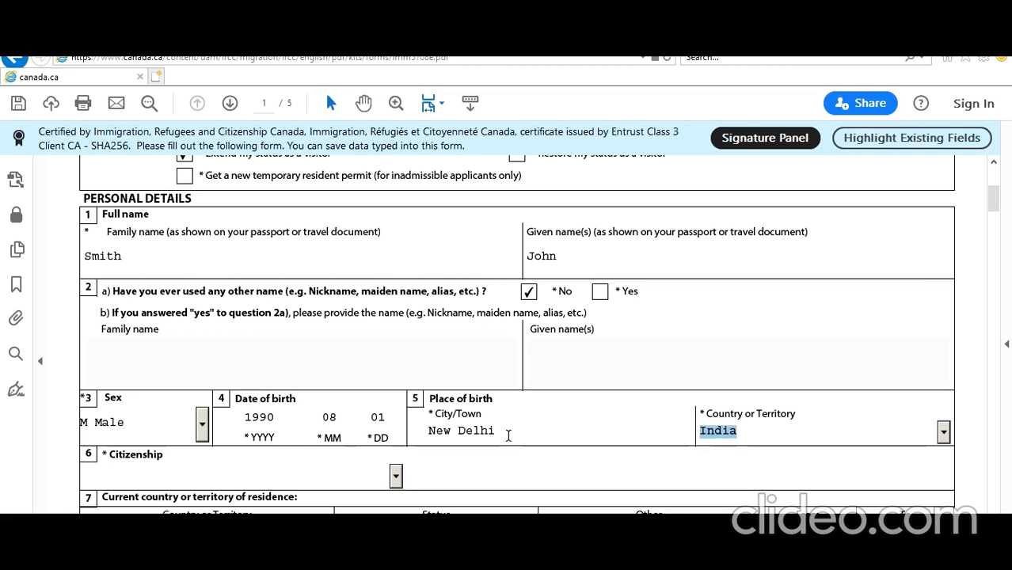
click(395, 476)
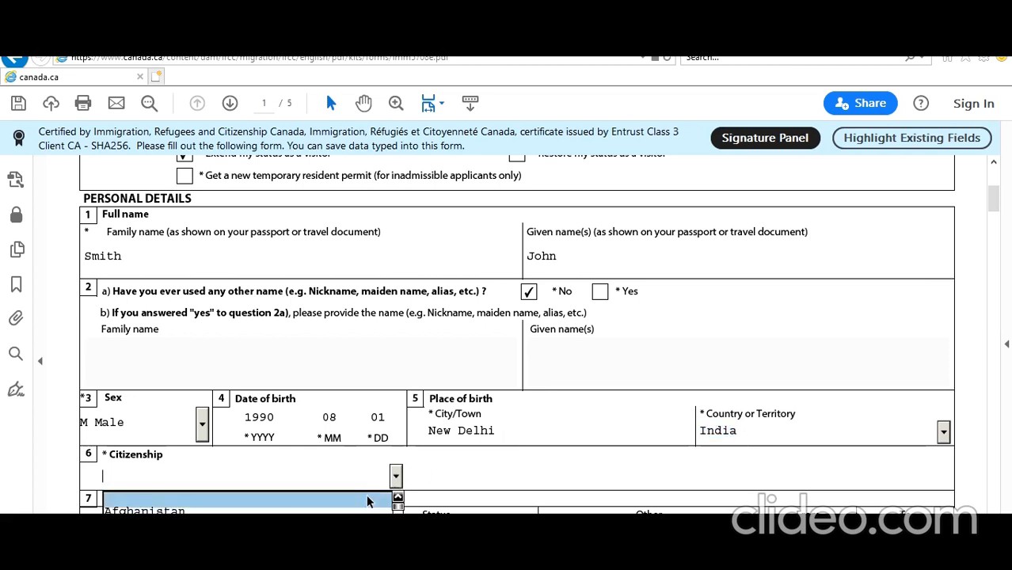
text(India)
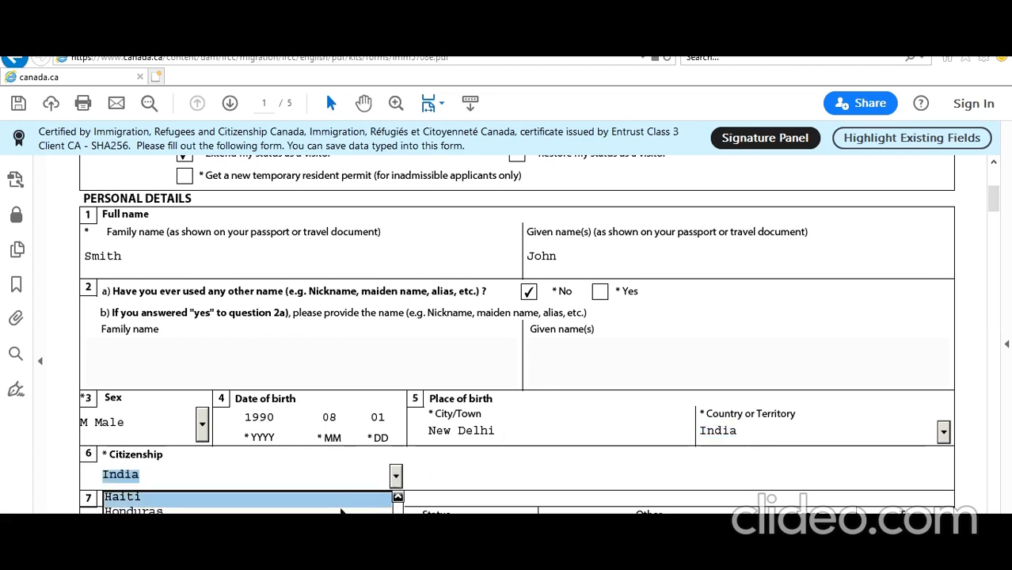
key(Return)
Record current Canadian residence status as Worker from 2018-07-01 to 2020-07-01
scroll(396, 473, down, 3)
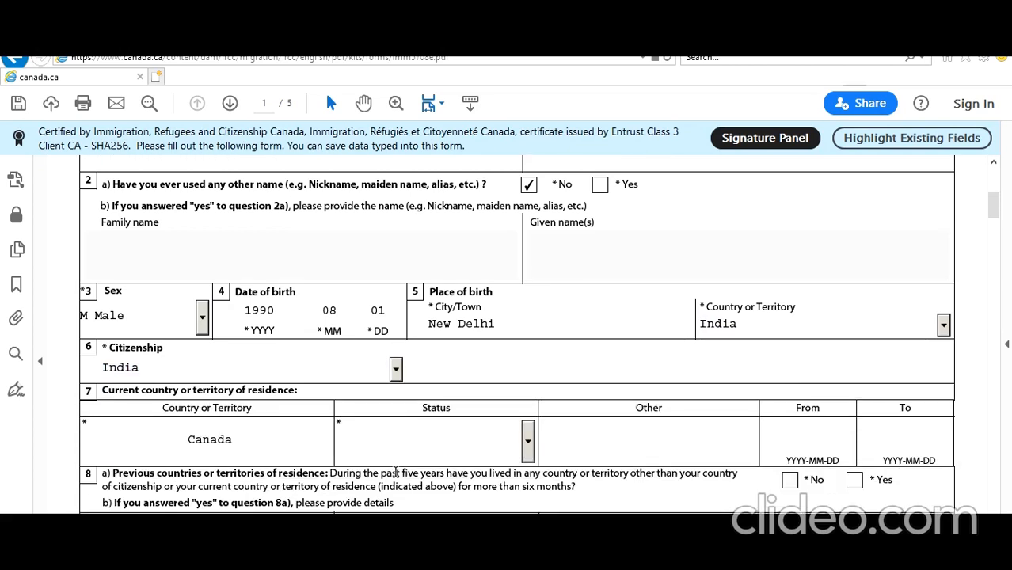
click(445, 445)
click(527, 442)
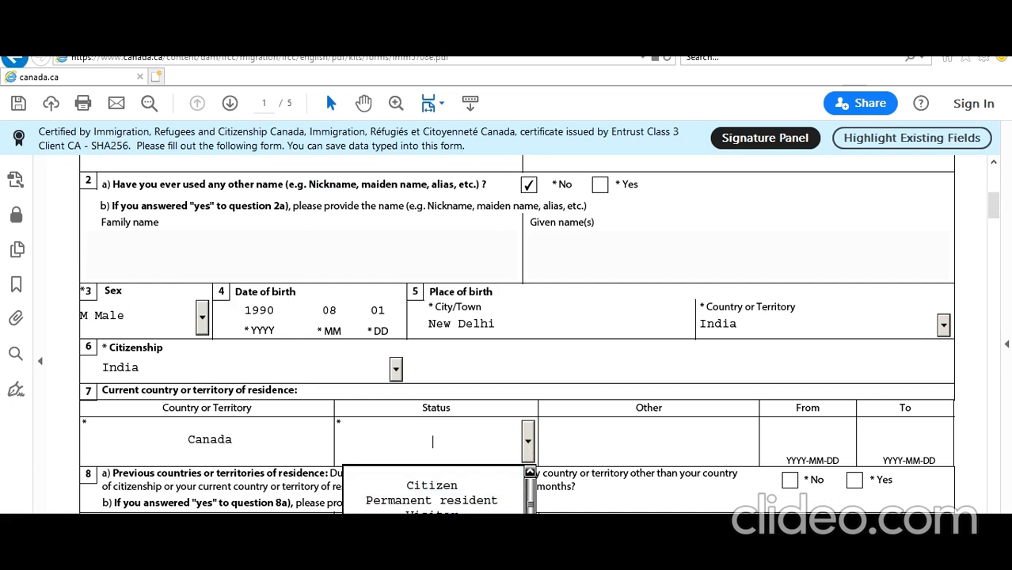
click(444, 530)
click(528, 490)
scroll(530, 490, down, 2)
click(787, 366)
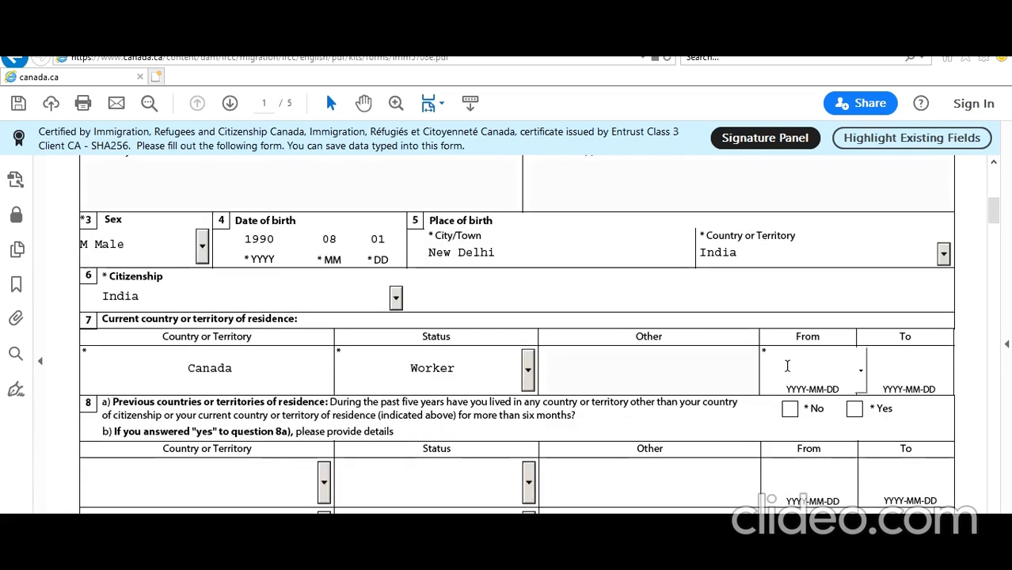
text(2018-07-01)
click(882, 361)
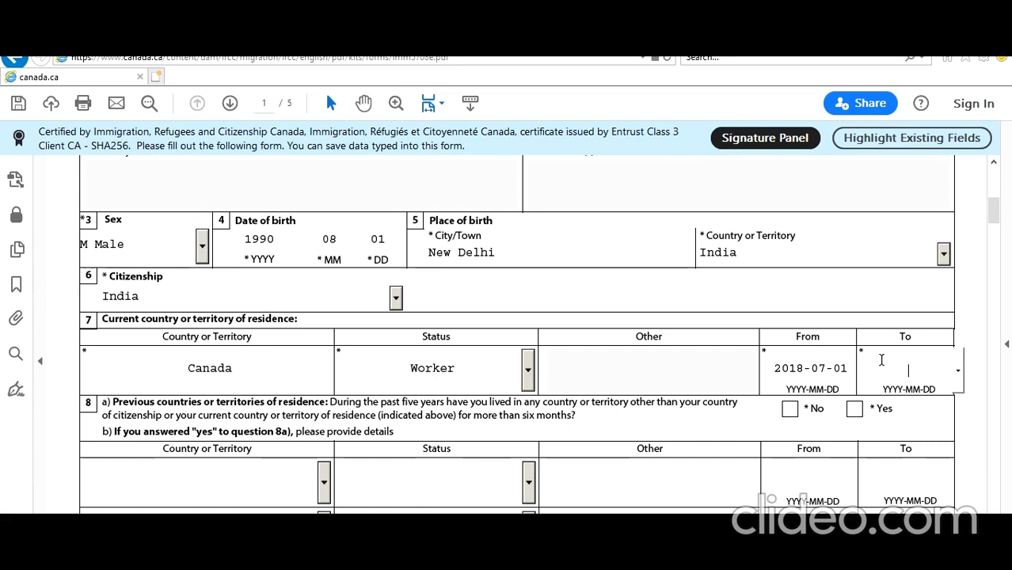
text(202)
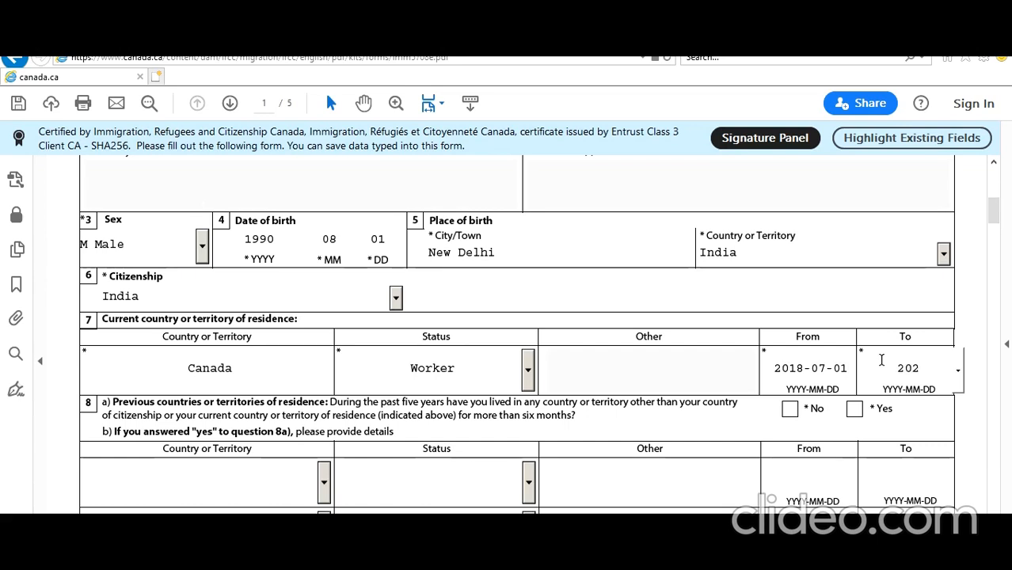
text(0-)
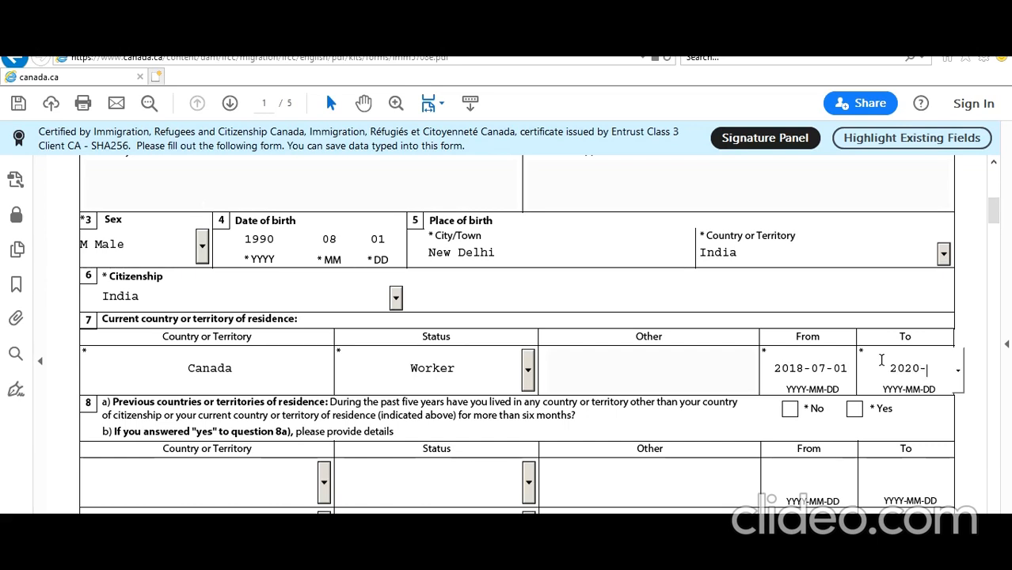
text(07-01)
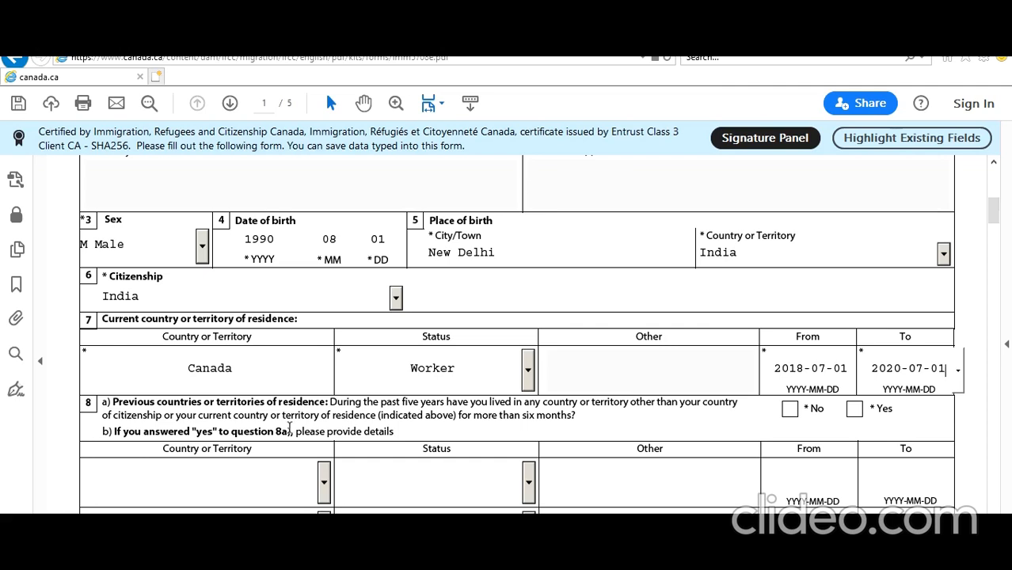
Answer No to other residences in the past five years and set marital status to Single
click(789, 409)
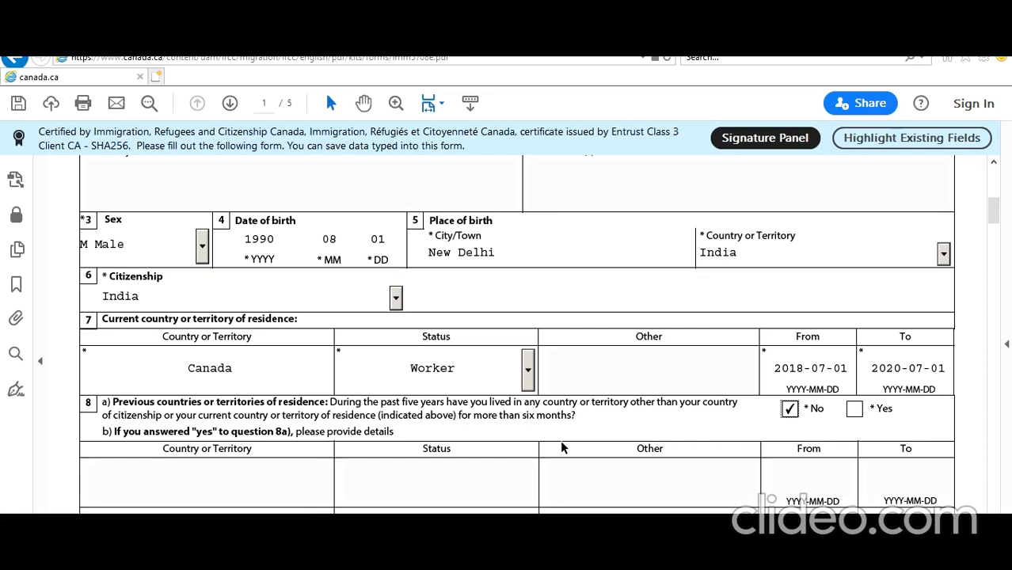
scroll(562, 442, down, 5)
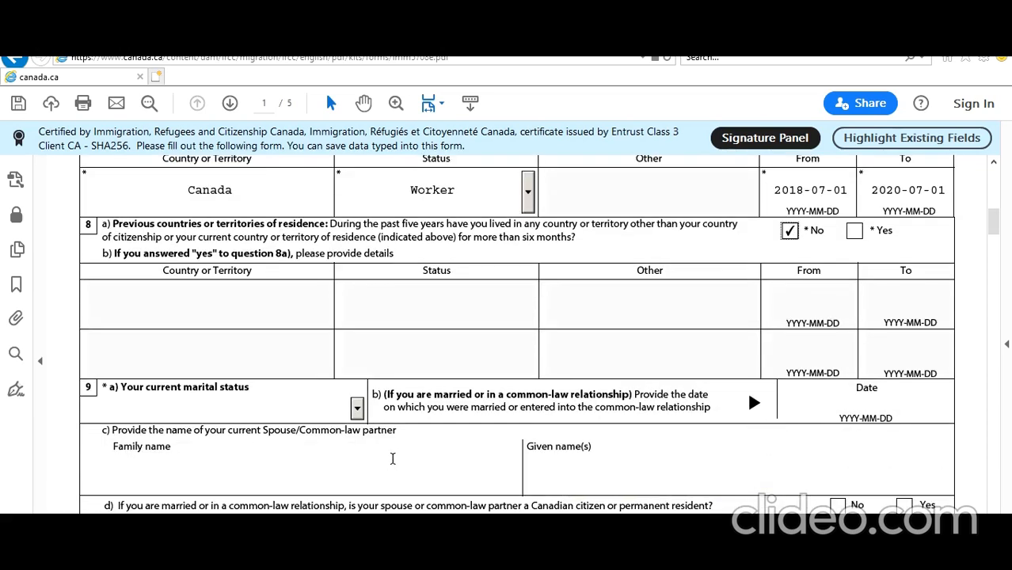
click(357, 408)
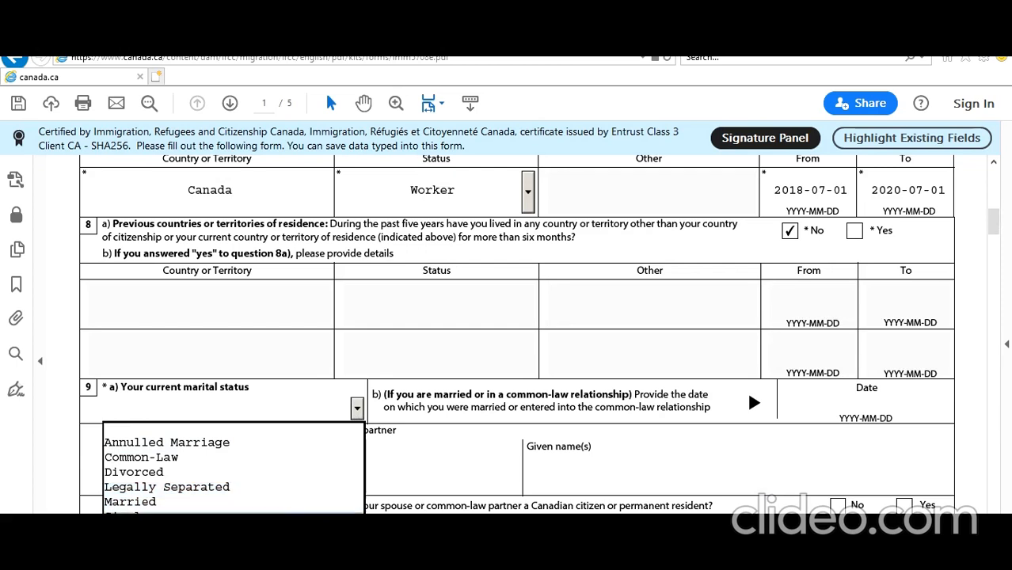
click(340, 512)
scroll(340, 511, down, 12)
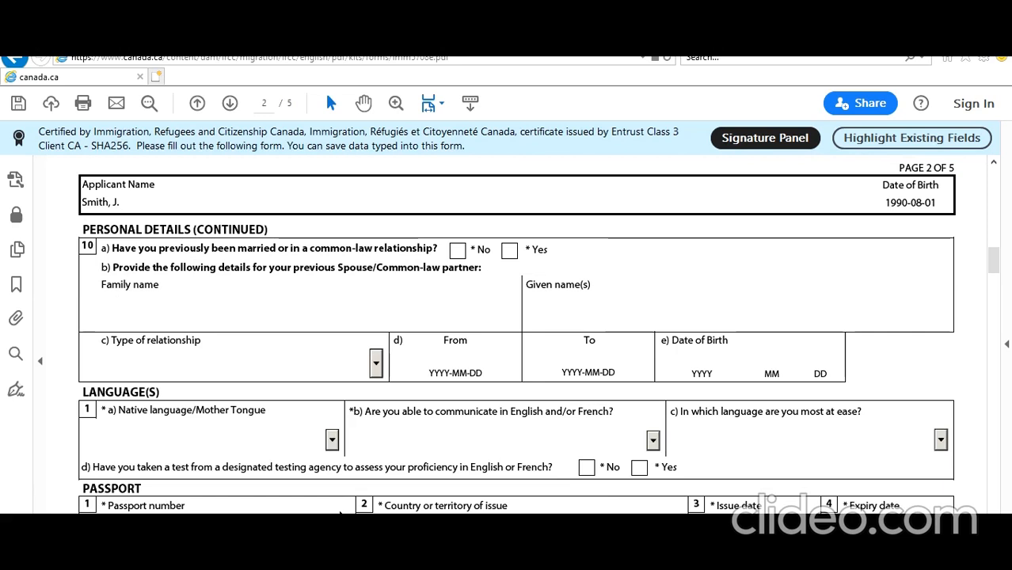
Answer No to any previous marriage and set the native language to Hindi
click(457, 250)
scroll(434, 377, down, 1)
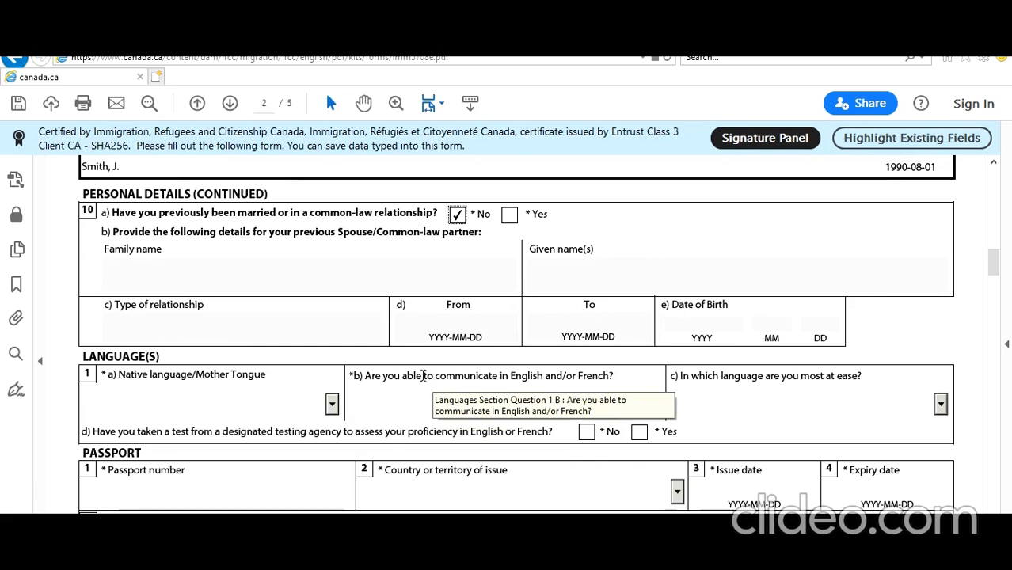
scroll(423, 375, down, 1)
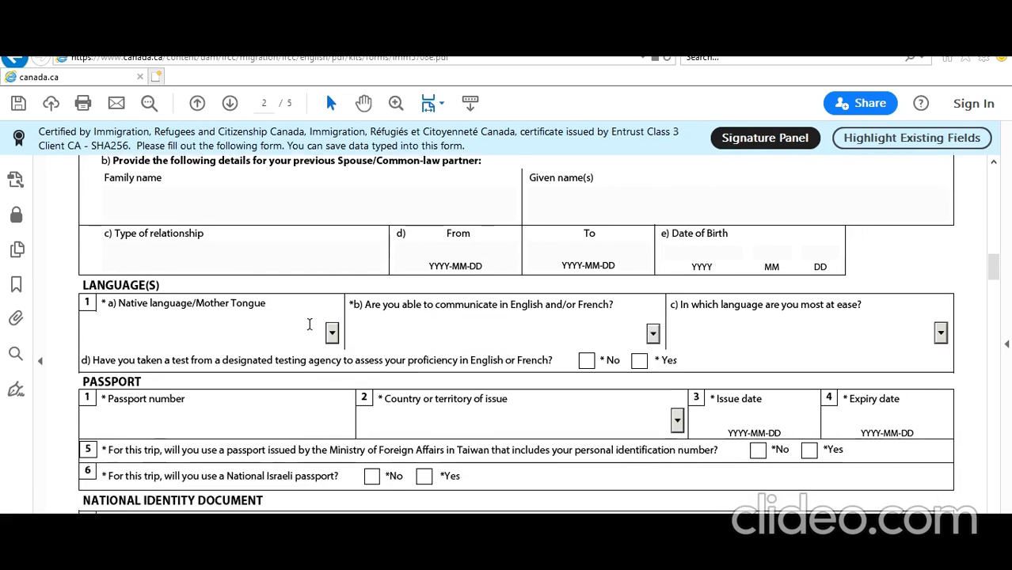
key(h)
key(h)
key(h)
key(h)
key(h)
key(h)
key(h)
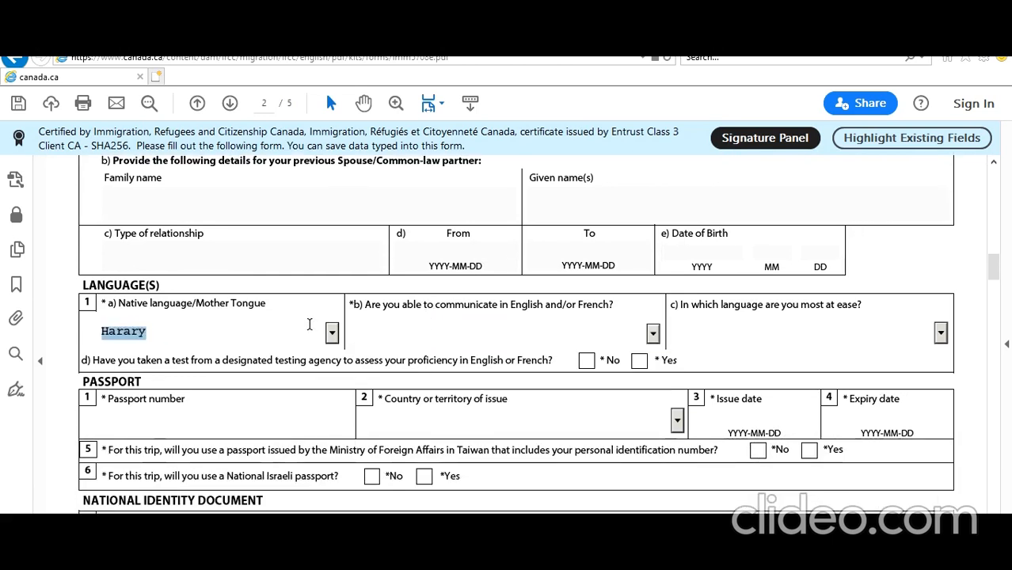
key(h)
key(h)
key(h)
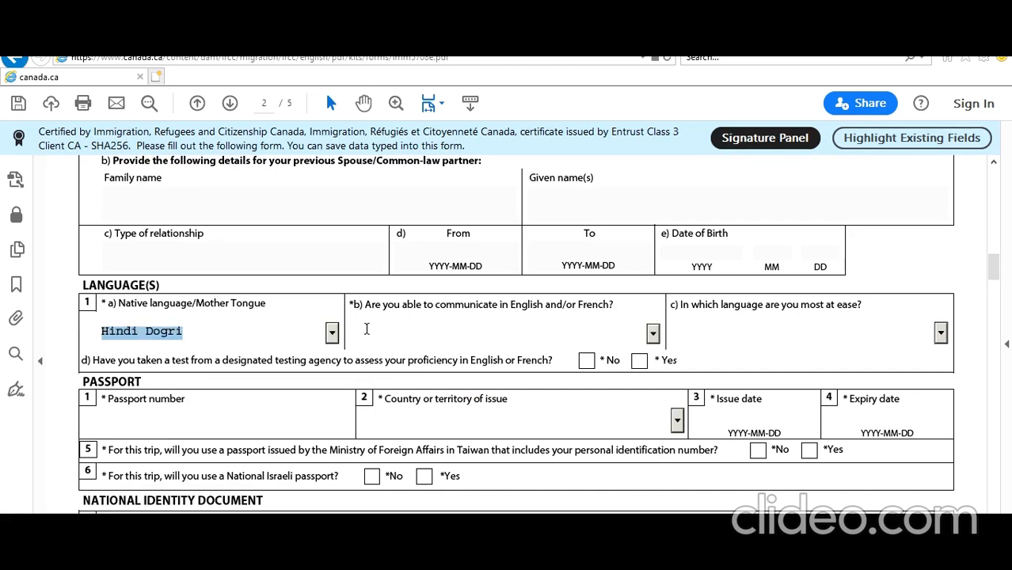
click(333, 335)
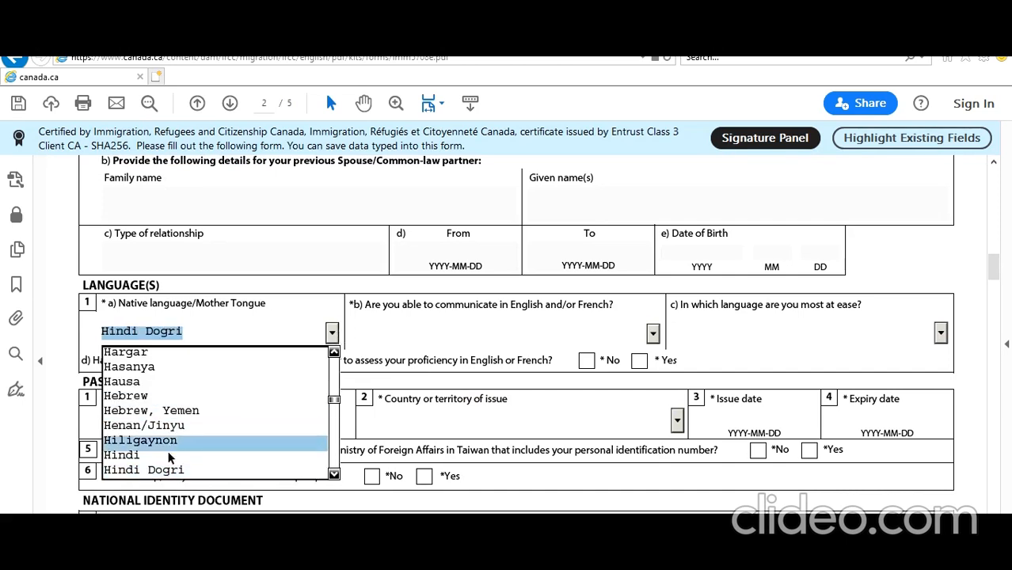
click(238, 455)
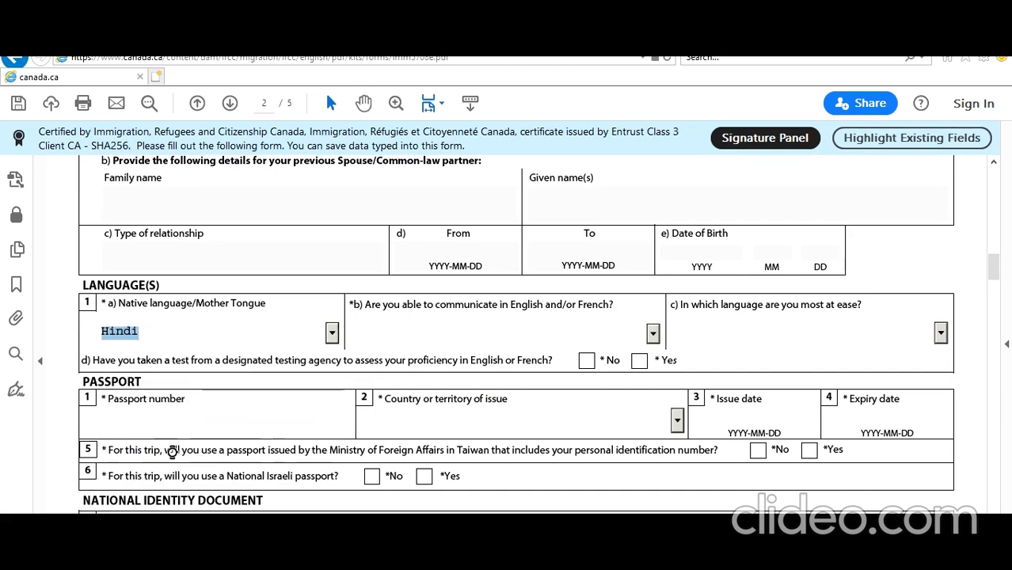
Choose English for communication ability, answer No to the language test, and enter the passport number
click(652, 334)
click(481, 366)
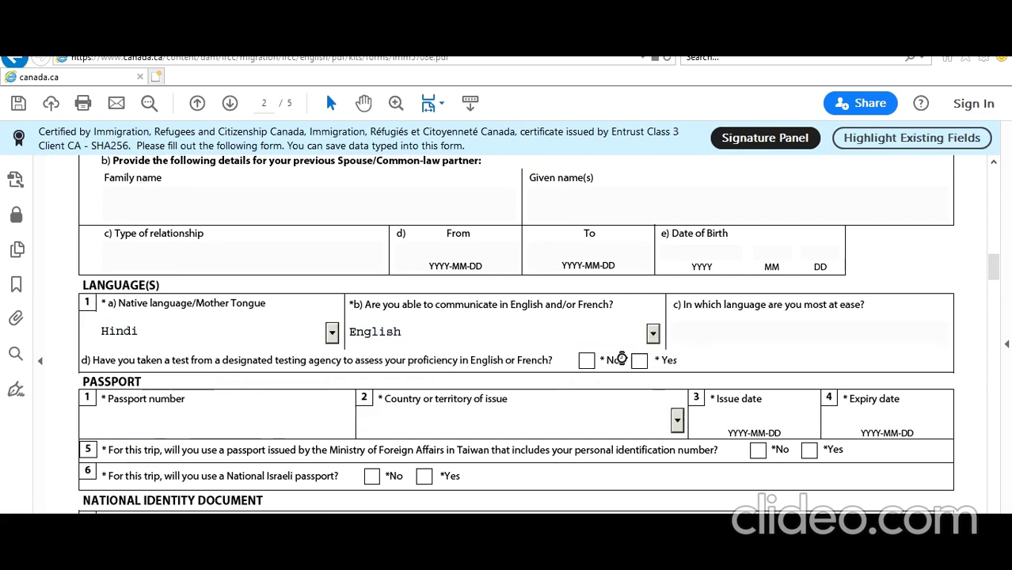
click(586, 361)
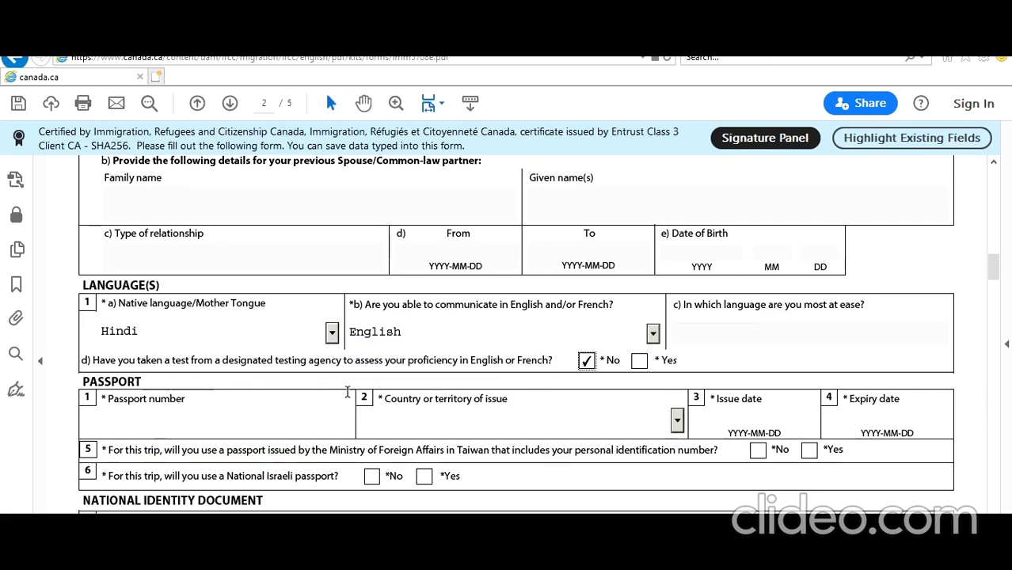
click(262, 413)
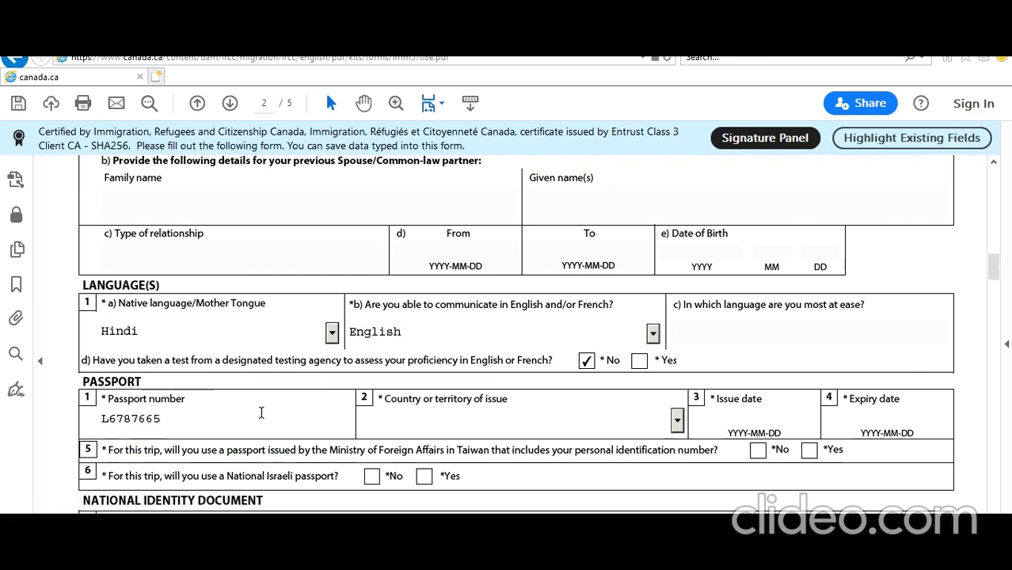
Set the passport's issuing country to India, issued 2016-09-15 and expiring 2026-09-14
click(420, 430)
text(ia))
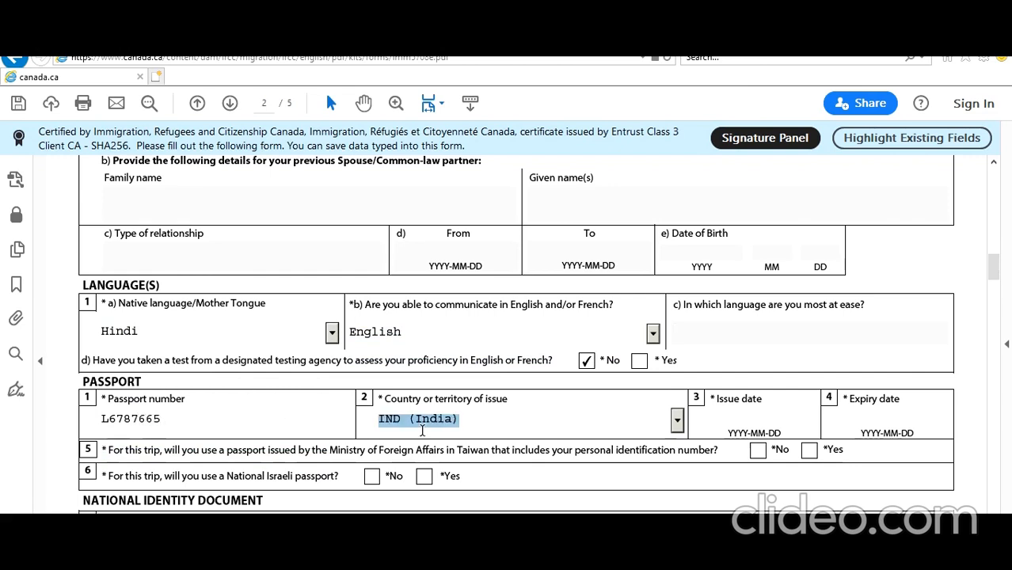
scroll(729, 389, down, 2)
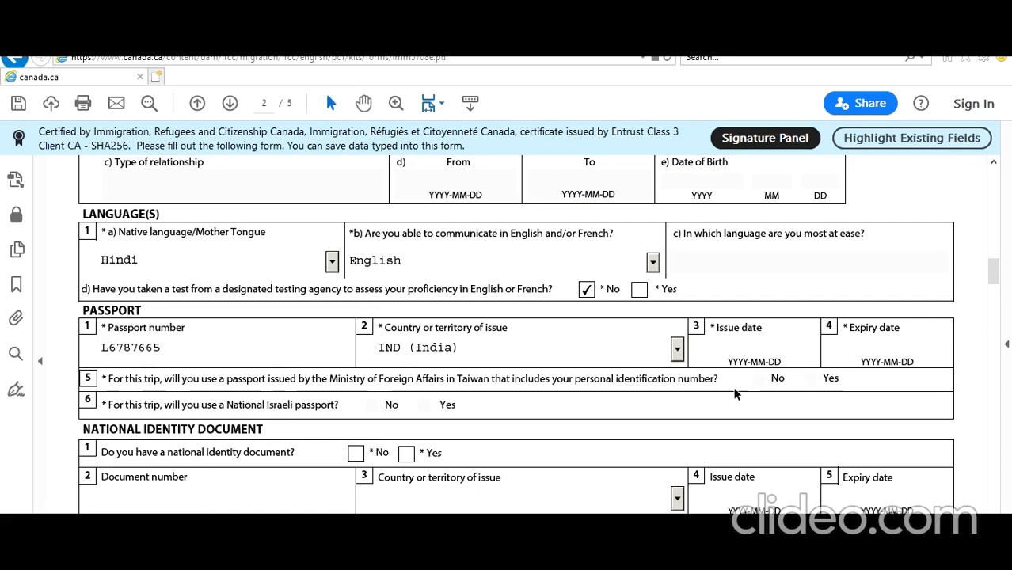
click(727, 345)
text(2016-09-15)
key(Tab)
text(2026)
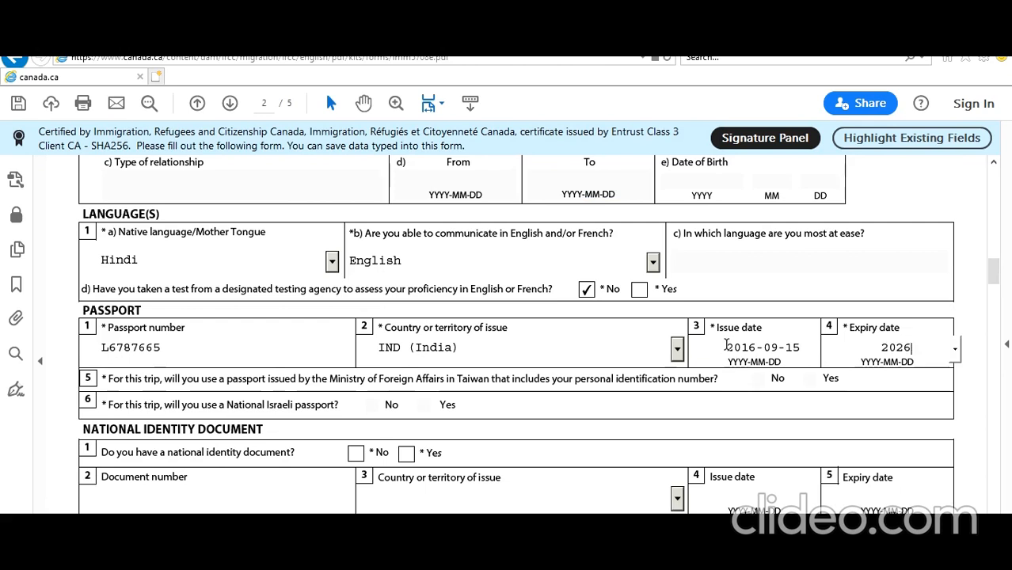
text(-09-14)
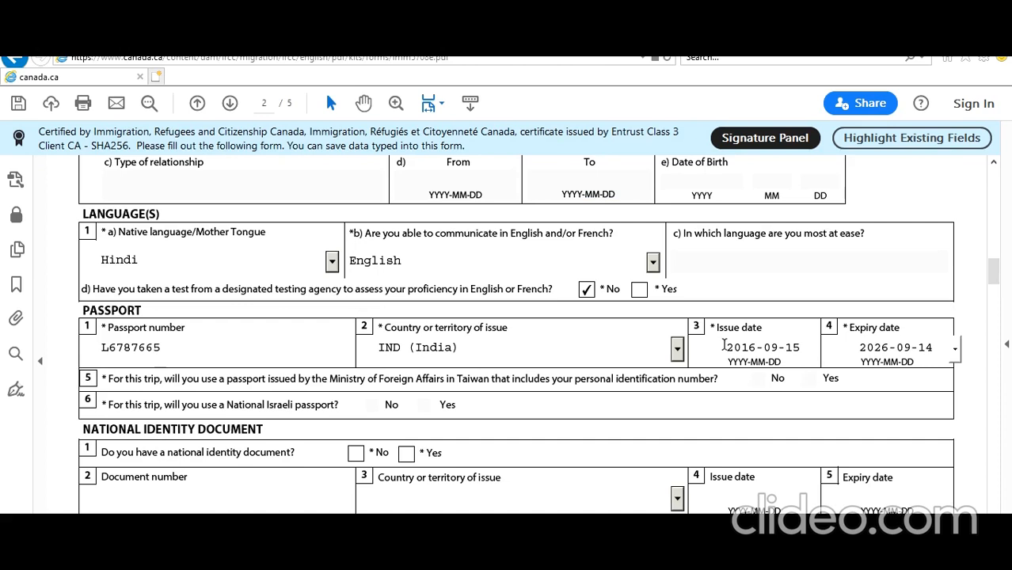
scroll(264, 438, down, 1)
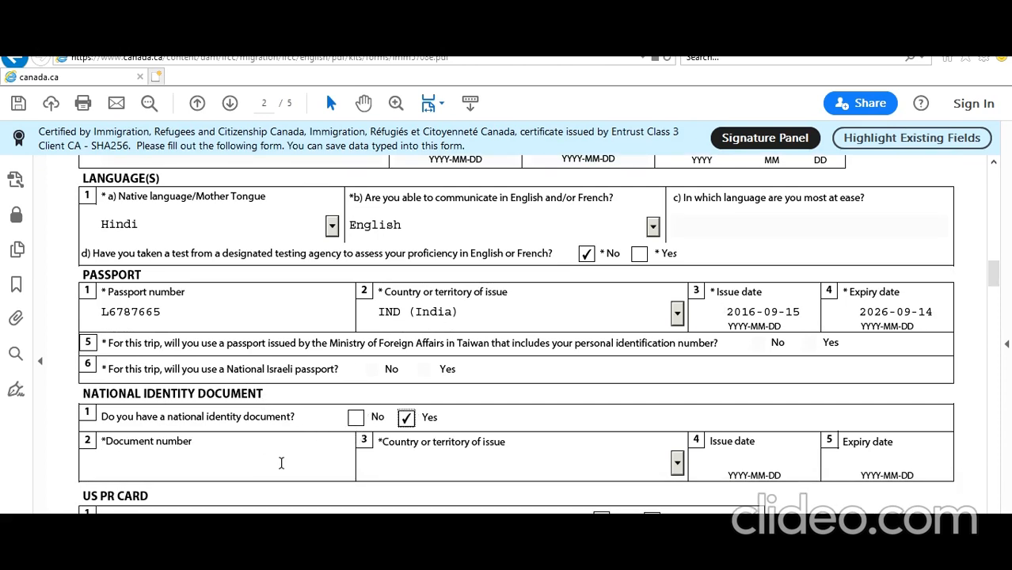
Enter the national identity document number with India as its country of issue
click(281, 464)
key(BackSpace)
key(BackSpace)
key(BackSpace)
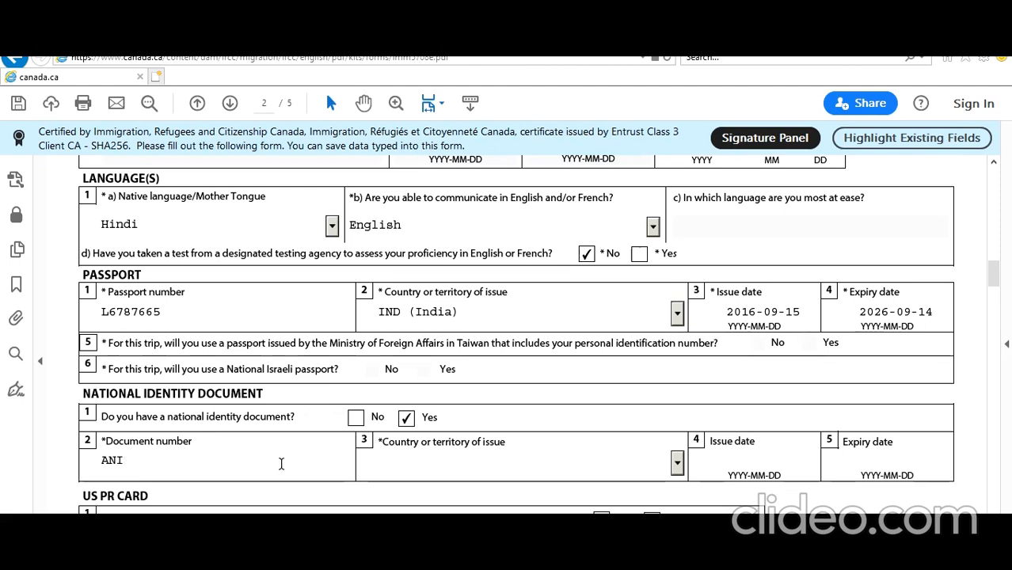
key(Tab)
click(463, 484)
Answer No to holding a US green card
scroll(693, 461, down, 1)
scroll(669, 495, down, 2)
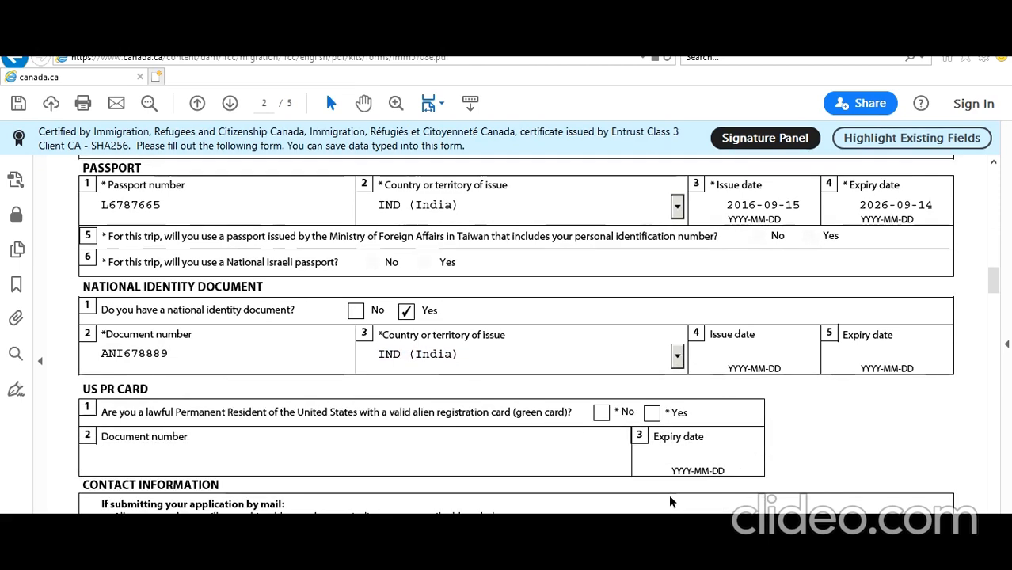
click(602, 411)
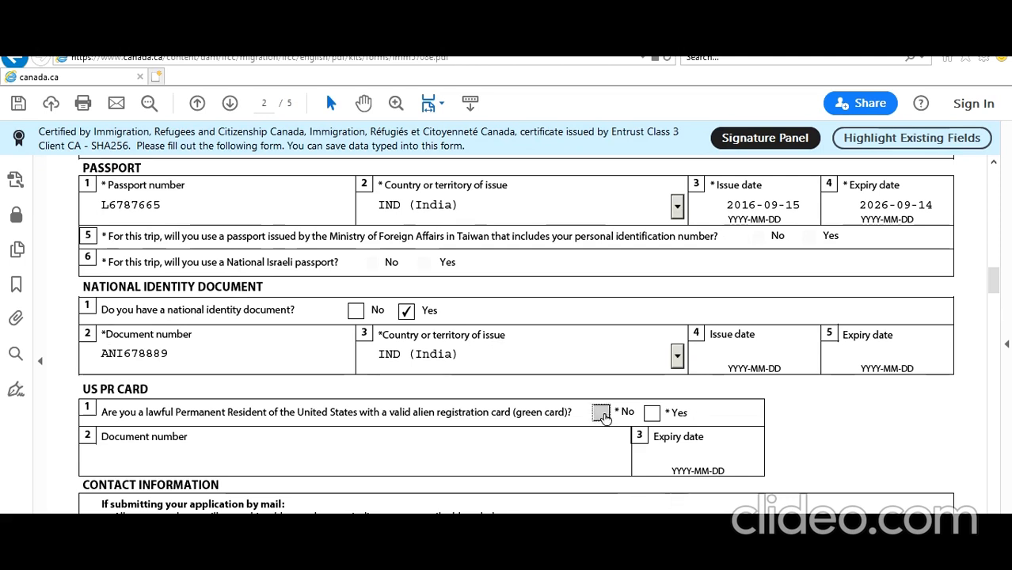
scroll(536, 444, down, 6)
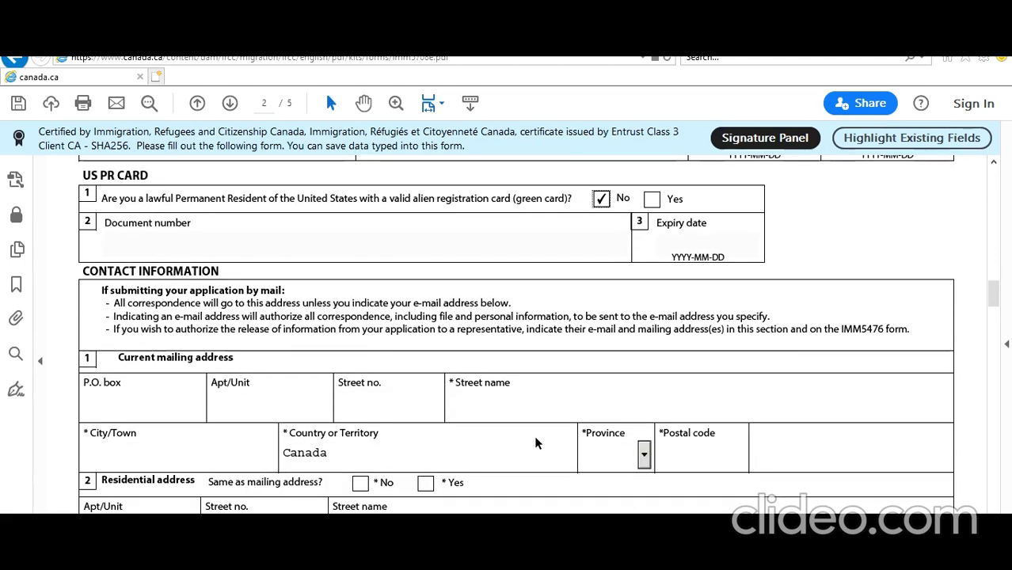
Fill in the mailing address's unit, street number, street name, city and postal code
click(278, 408)
text(1)
click(408, 405)
text(1)
click(493, 405)
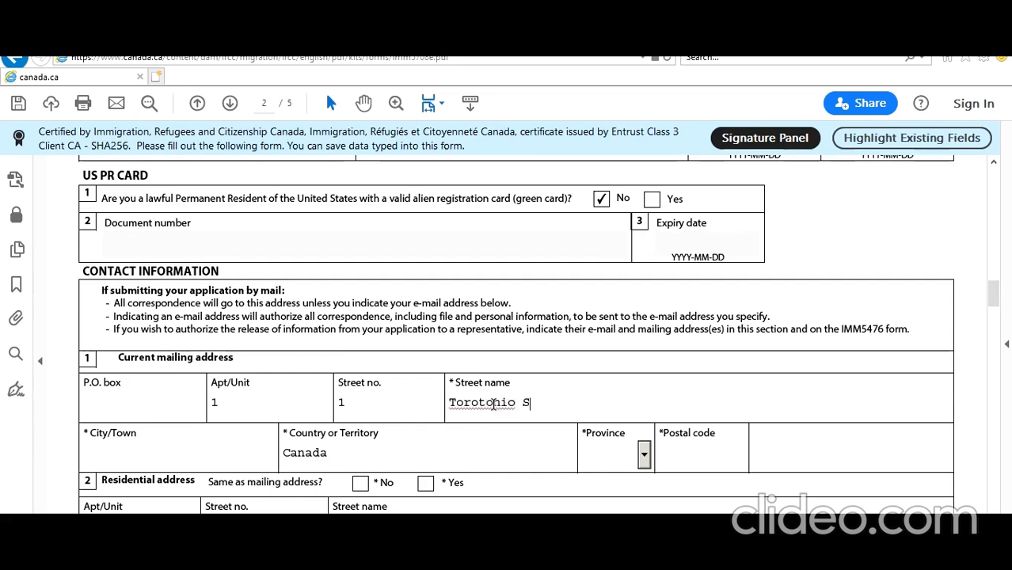
key(Tab)
key(Tab)
key(Tab)
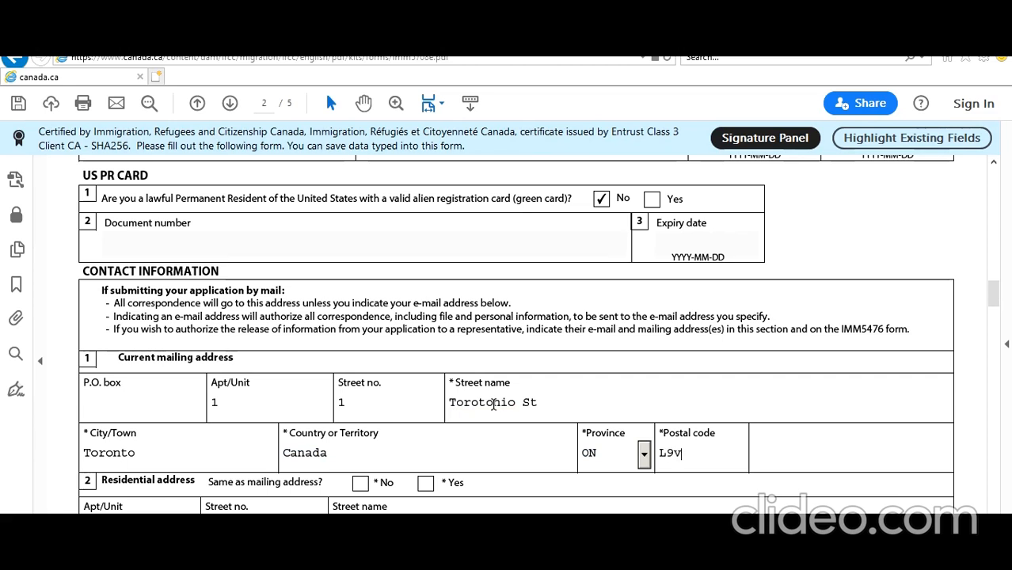
click(819, 461)
scroll(620, 456, down, 2)
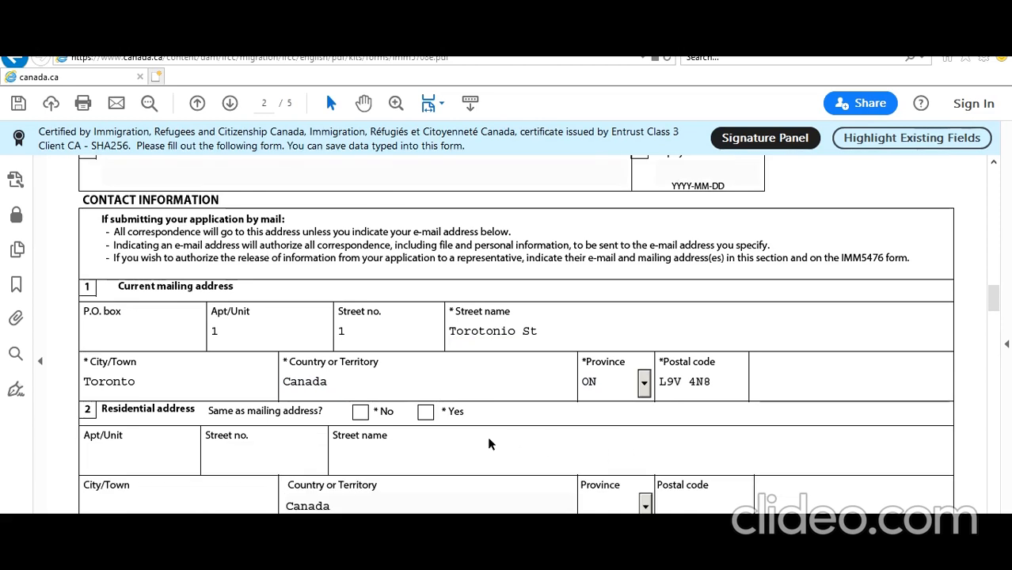
Mark the residential address as same as mailing and add a Canada/US cellular phone number
click(425, 412)
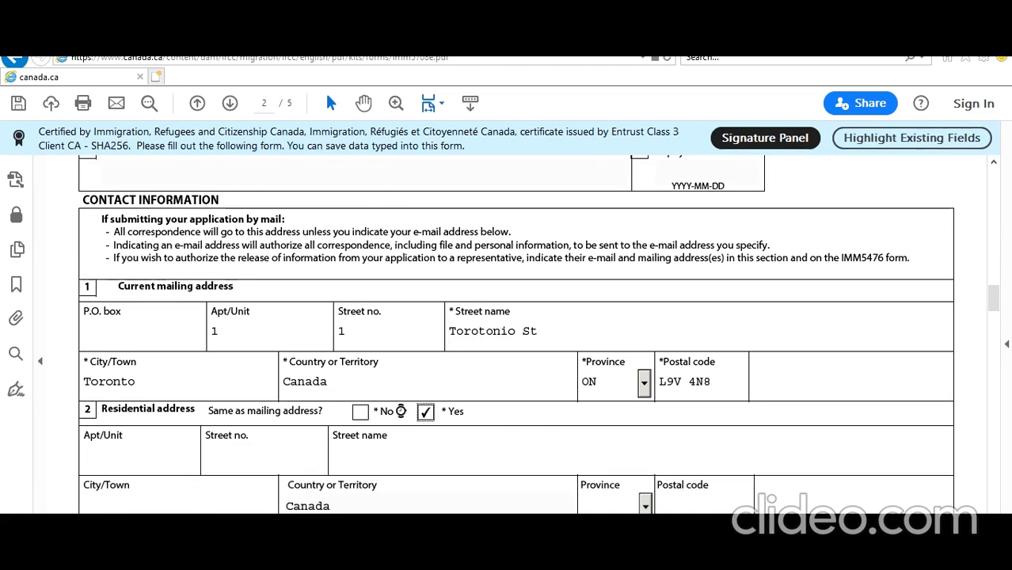
scroll(241, 397, down, 5)
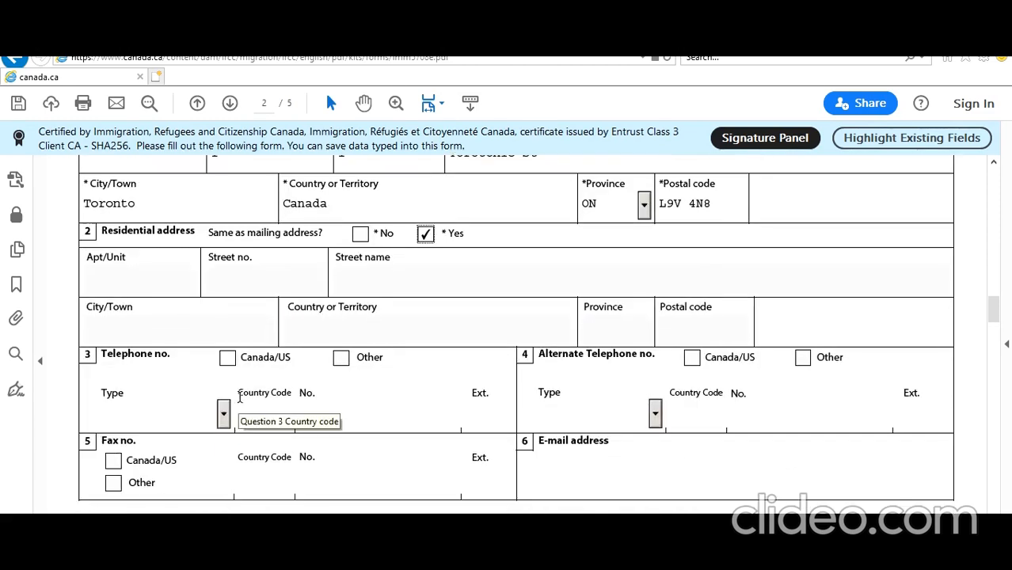
click(229, 360)
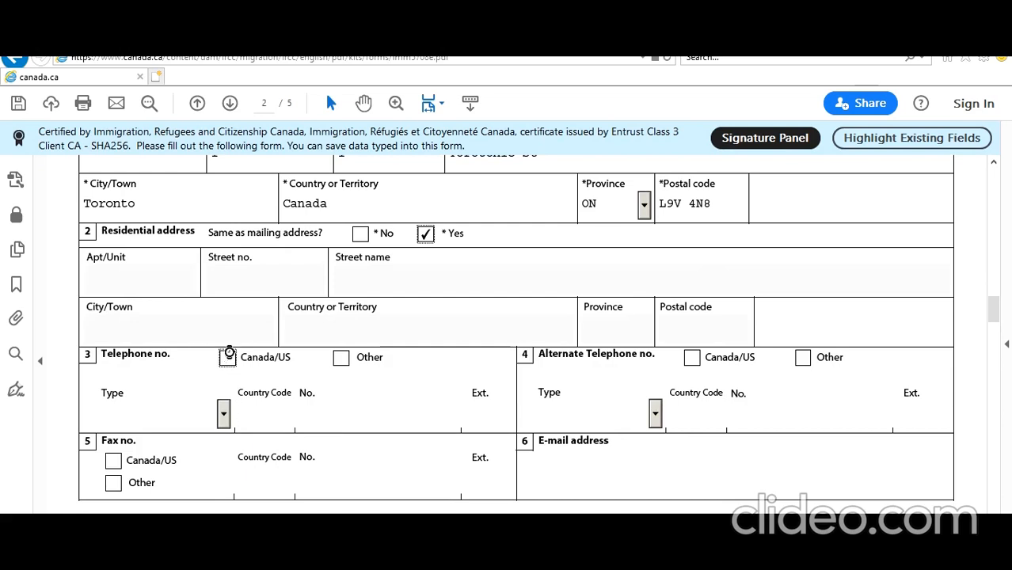
click(227, 422)
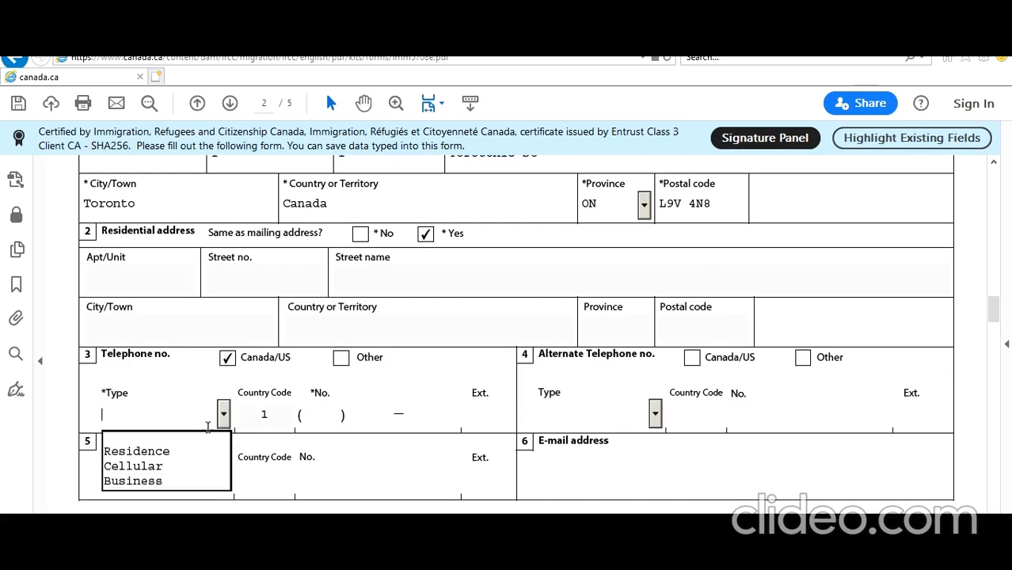
click(156, 469)
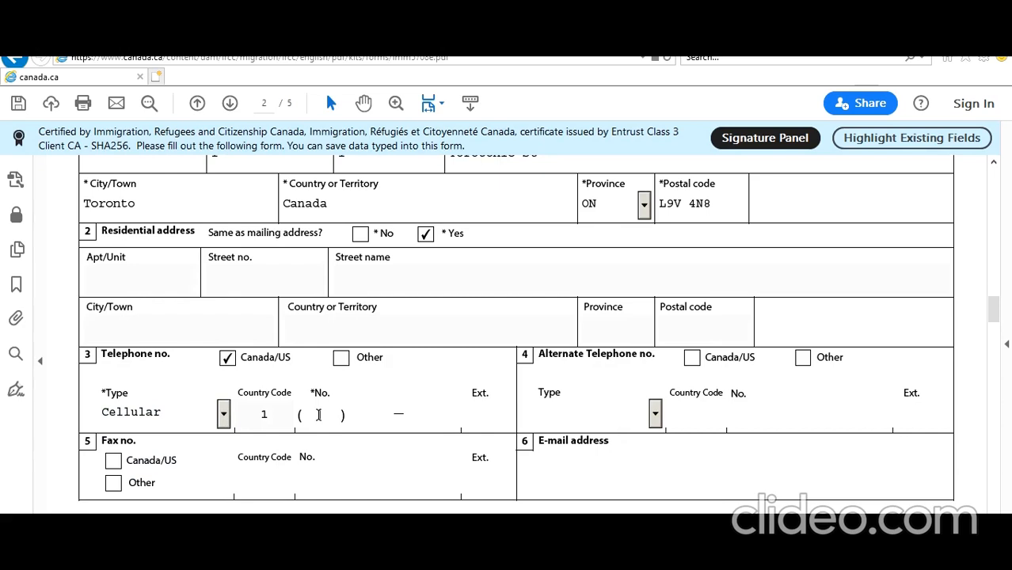
text(6666666666)
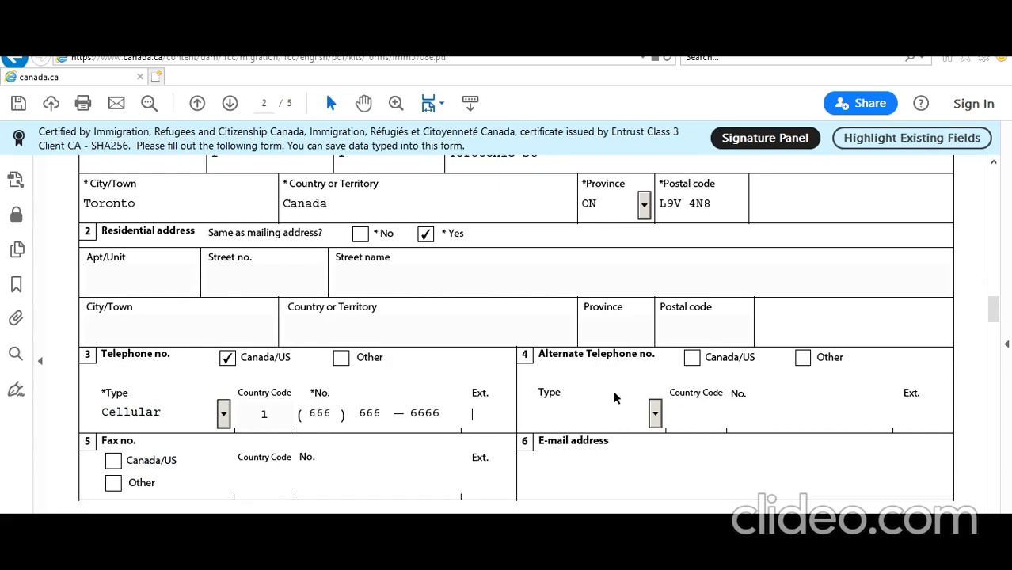
Enter the applicant's e-mail address
click(614, 472)
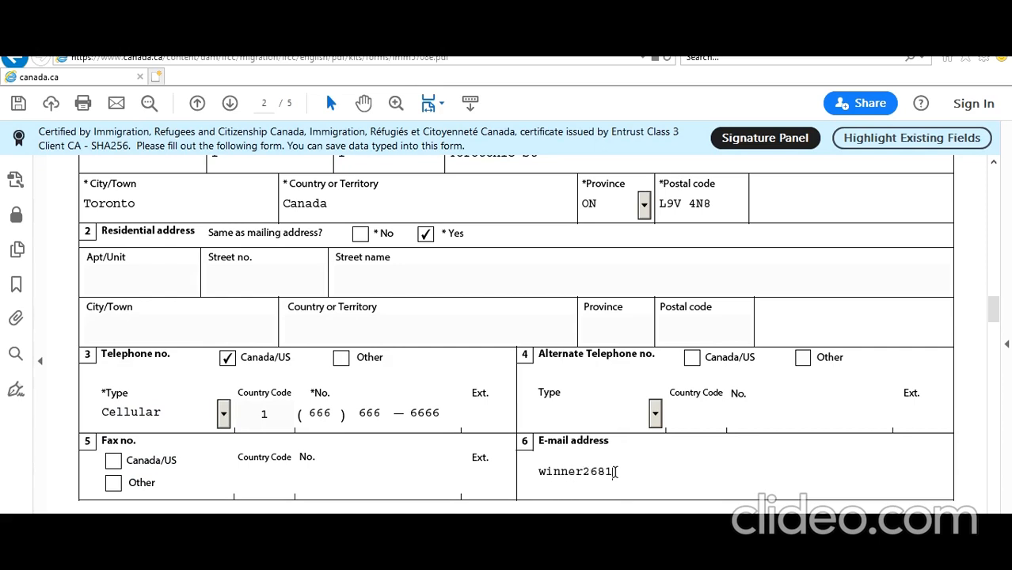
scroll(610, 468, down, 6)
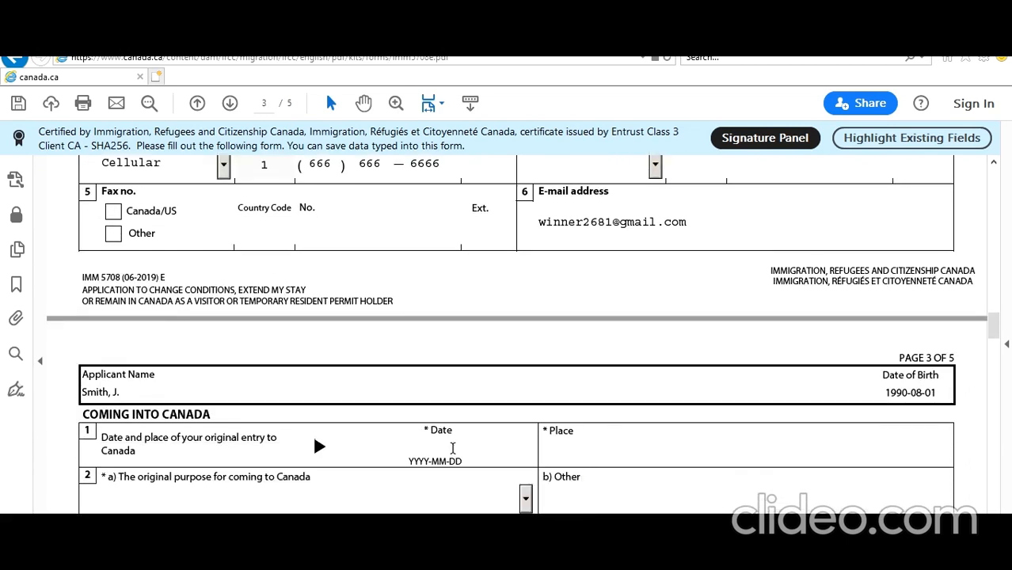
scroll(453, 449, up, 8)
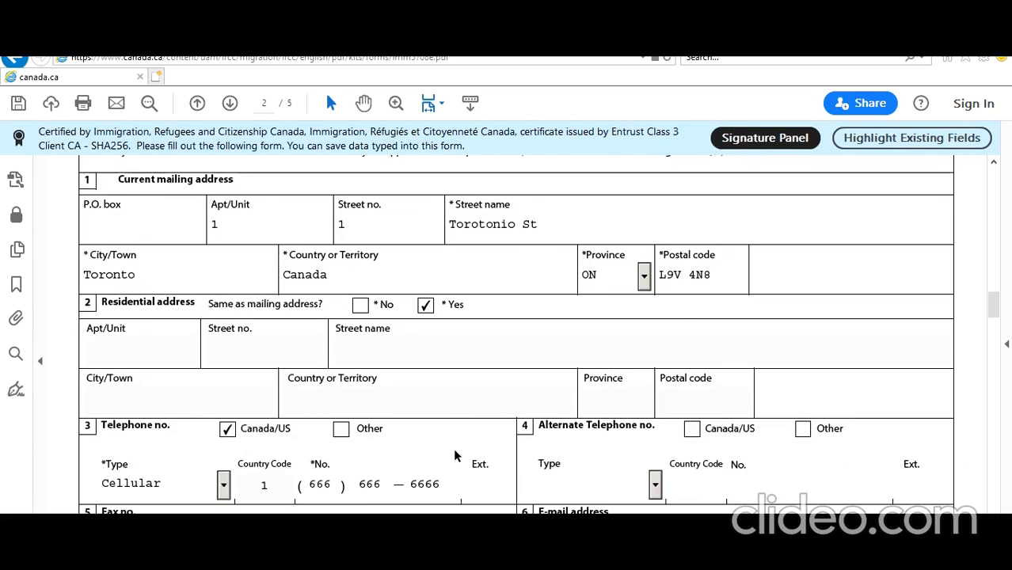
scroll(453, 448, down, 3)
scroll(454, 450, down, 3)
scroll(453, 450, up, 3)
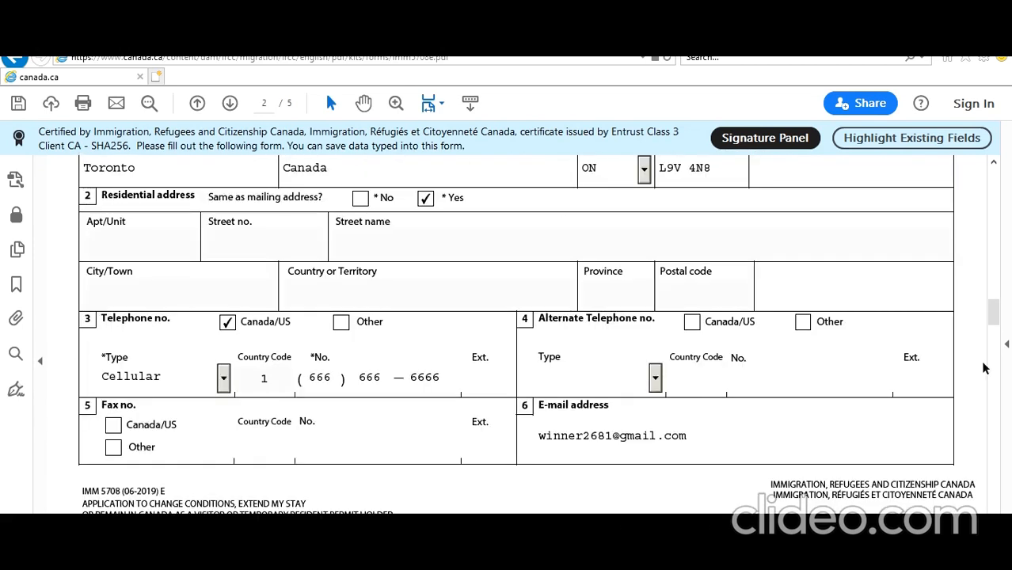
Record original entry to Canada on 2018-07-01 at Toronto Airport Toronto, for Work
drag(1000, 310, 1003, 341)
click(423, 317)
text(2)
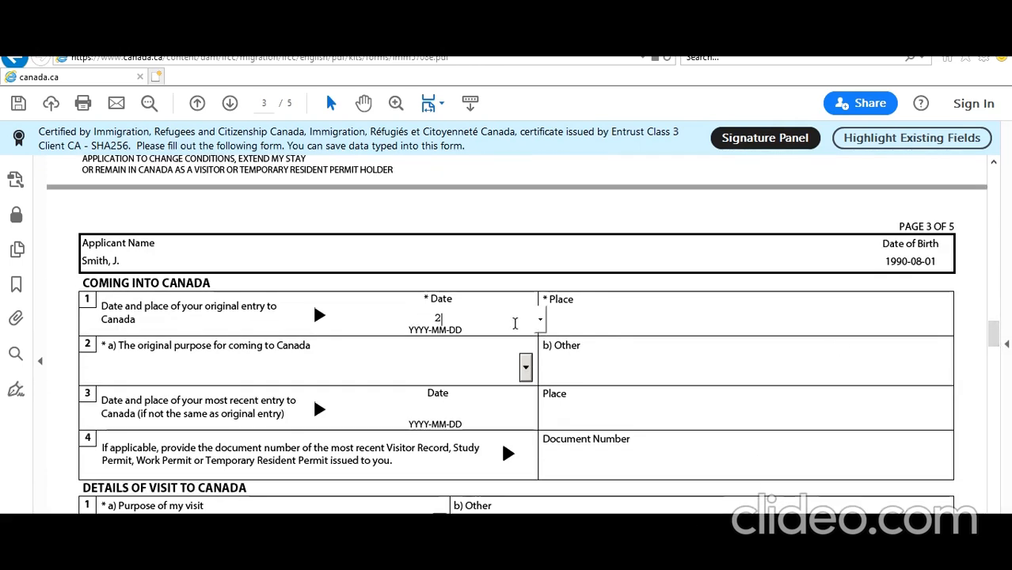
text(018-07-01)
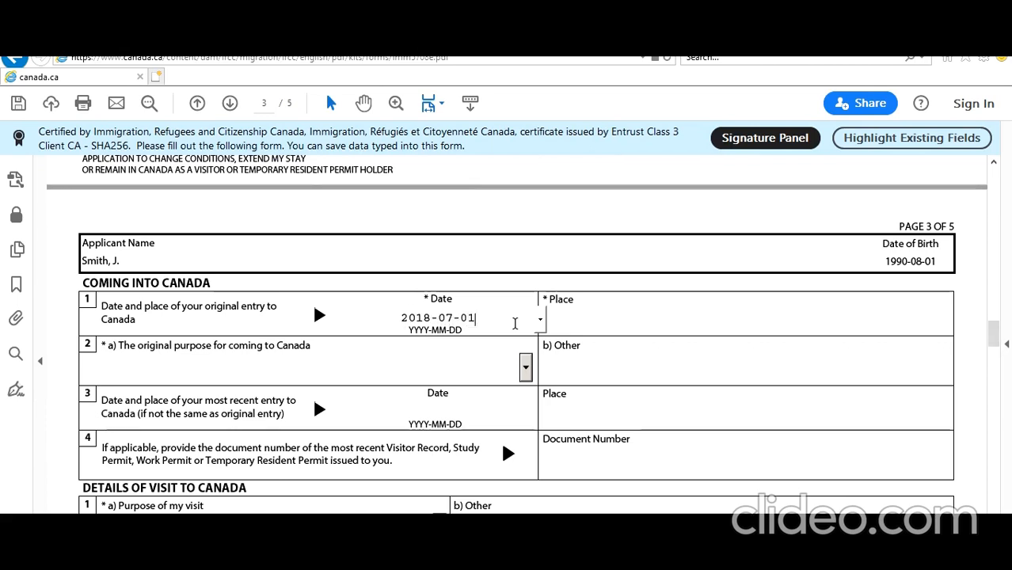
click(615, 319)
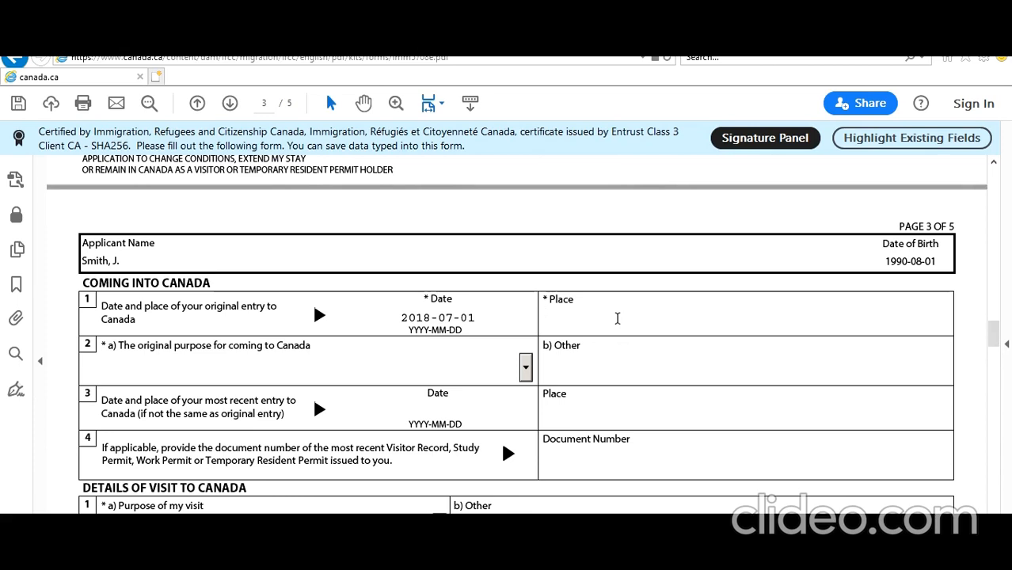
text(Toronto )
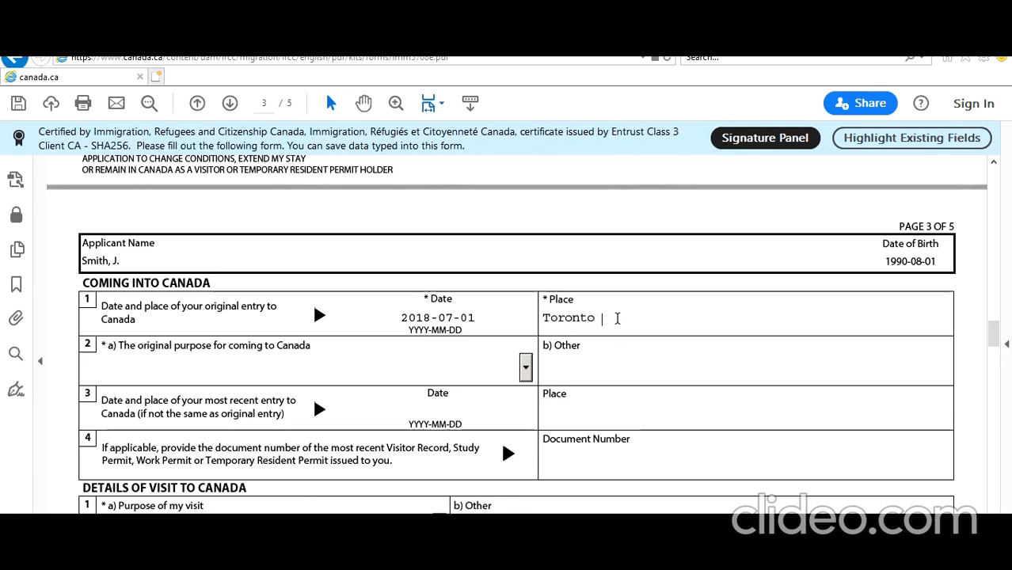
text(Peasson Airpo)
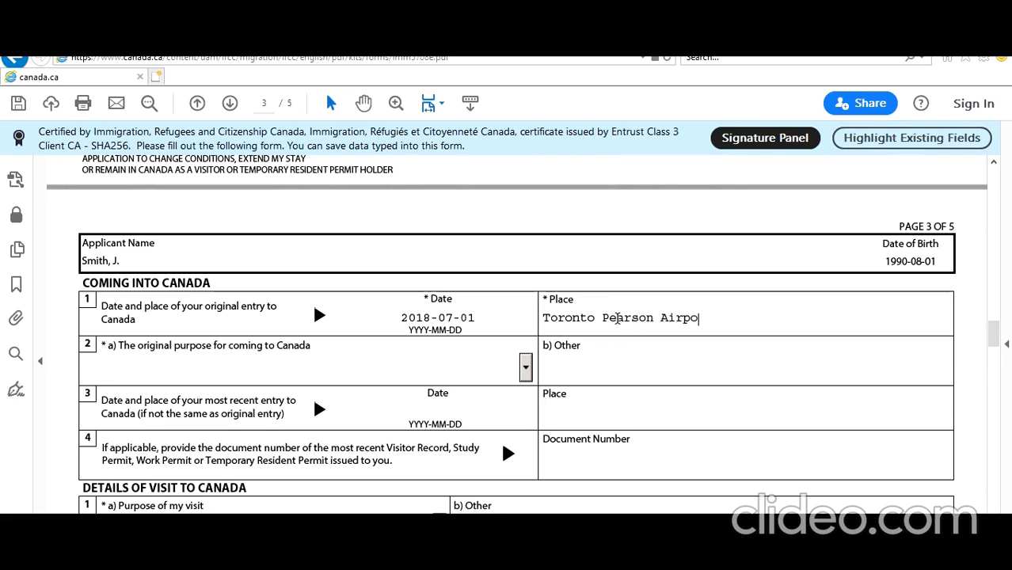
text(rt Toront)
key(BackSpace)
key(BackSpace)
key(BackSpace)
key(BackSpace)
key(BackSpace)
key(BackSpace)
key(BackSpace)
key(BackSpace)
key(BackSpace)
key(BackSpace)
key(BackSpace)
key(BackSpace)
key(BackSpace)
key(BackSpace)
key(BackSpace)
key(BackSpace)
key(BackSpace)
key(BackSpace)
key(BackSpace)
key(BackSpace)
key(BackSpace)
key(BackSpace)
key(BackSpace)
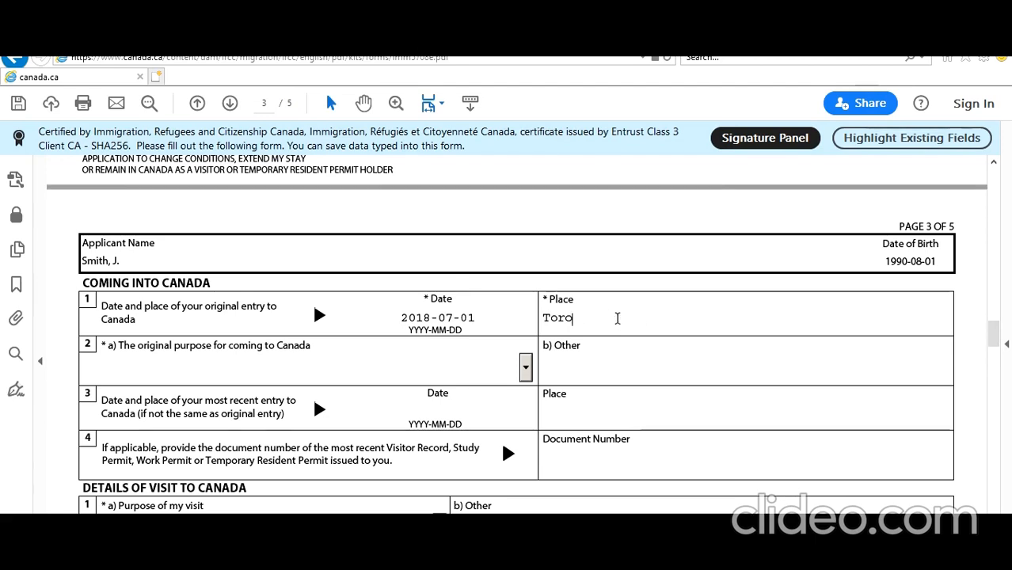
text(nto )
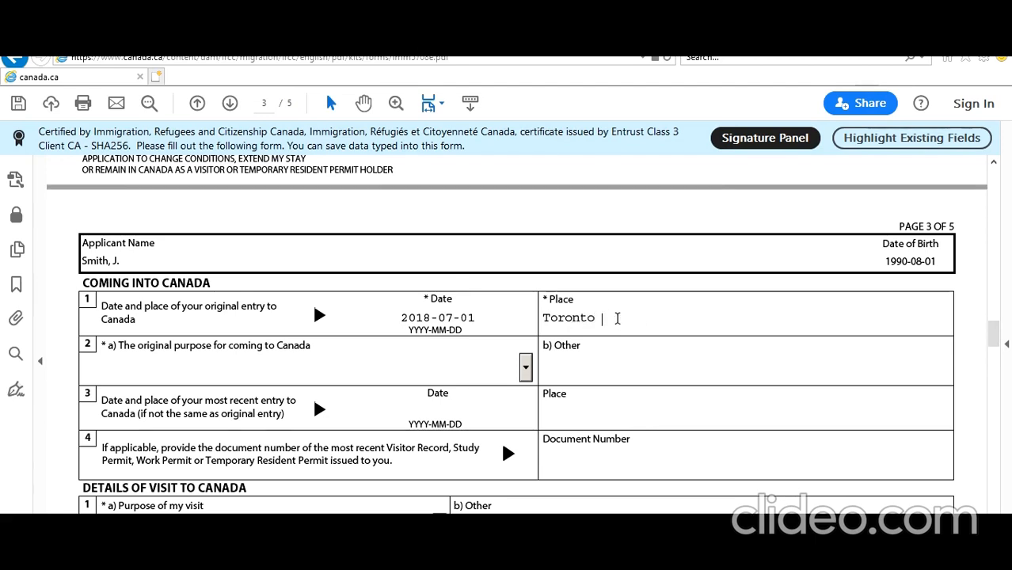
text(Airport Toronto)
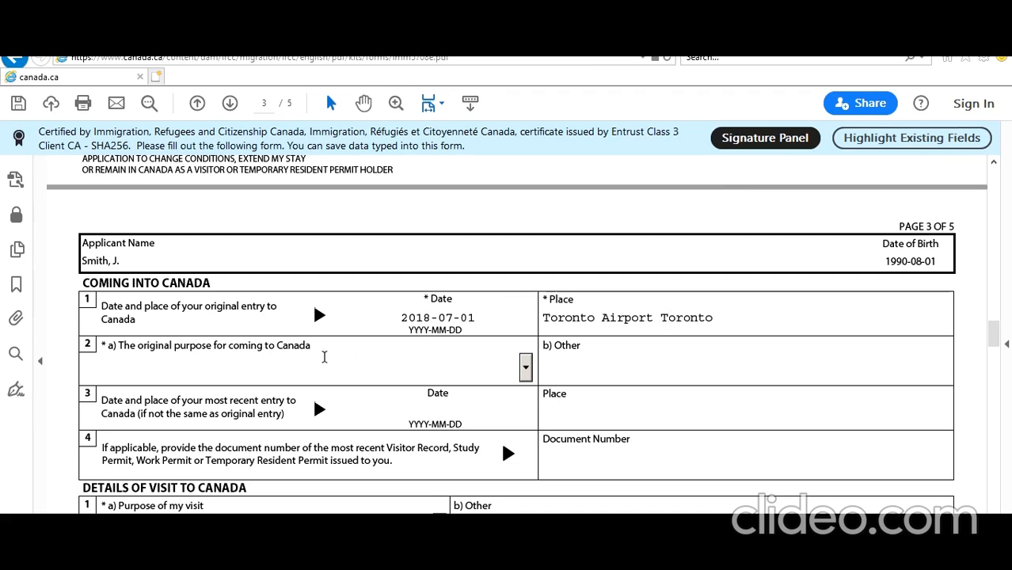
click(527, 368)
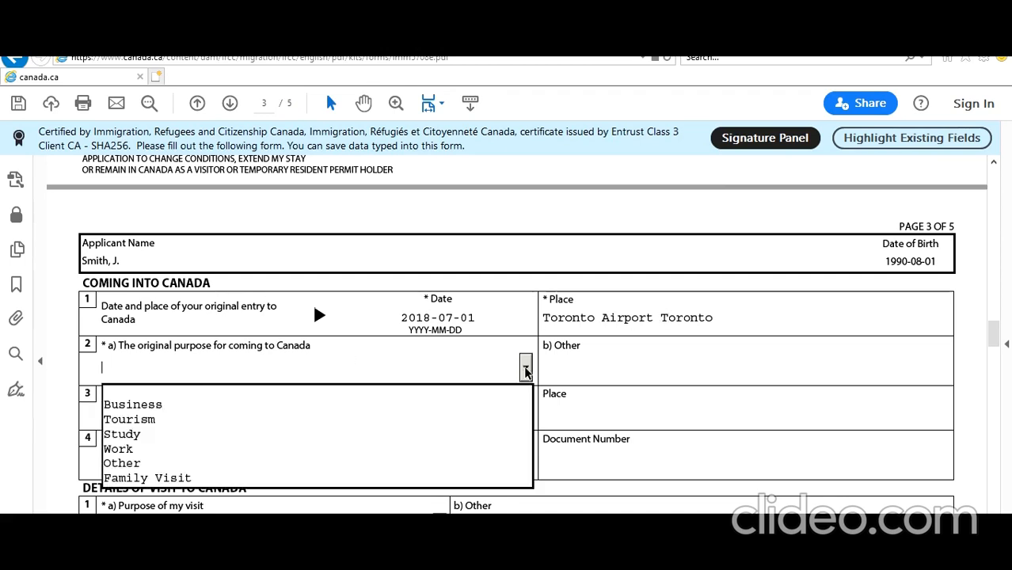
click(168, 450)
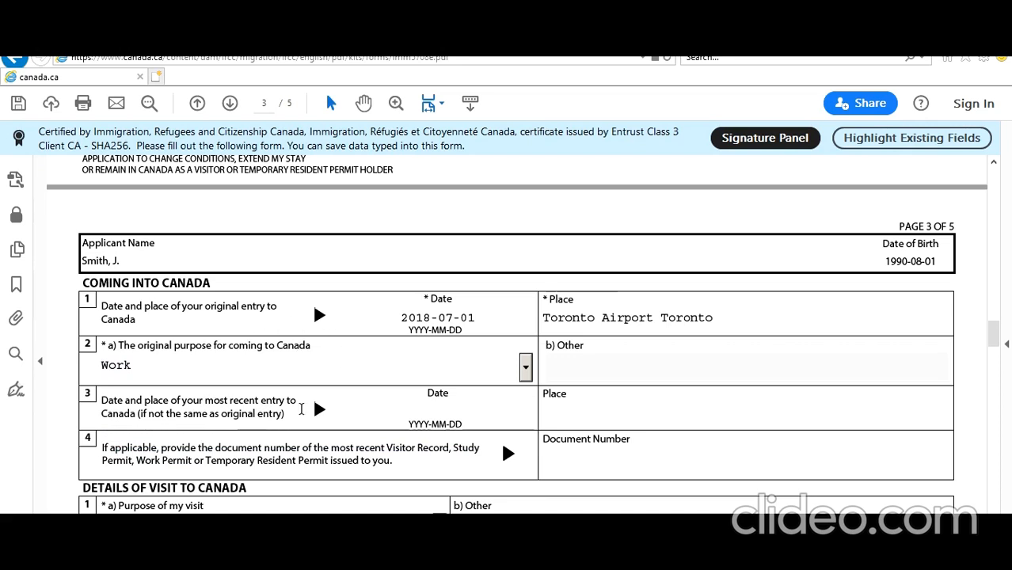
scroll(299, 419, down, 1)
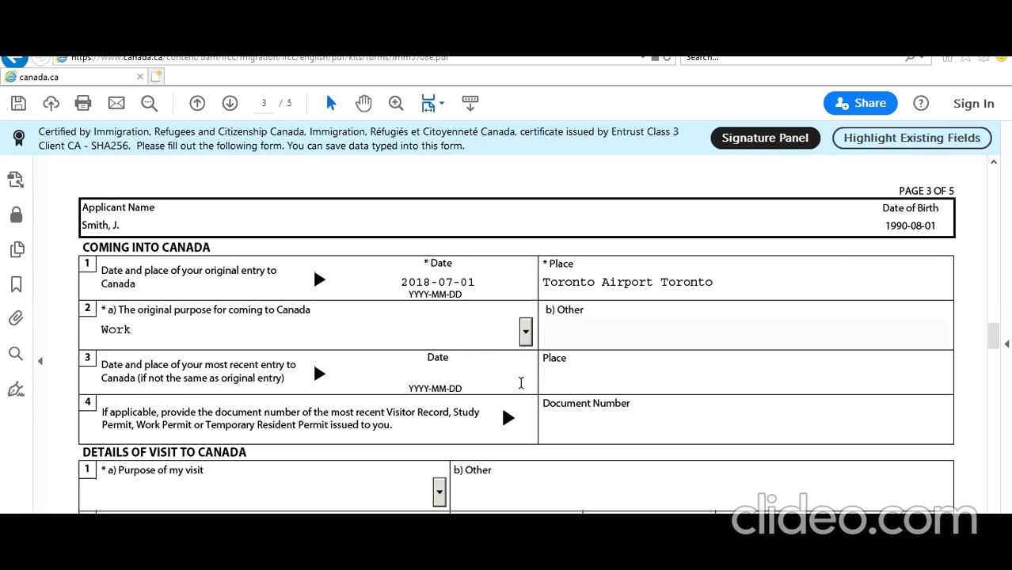
Enter the most recent permit's document number
scroll(454, 417, down, 1)
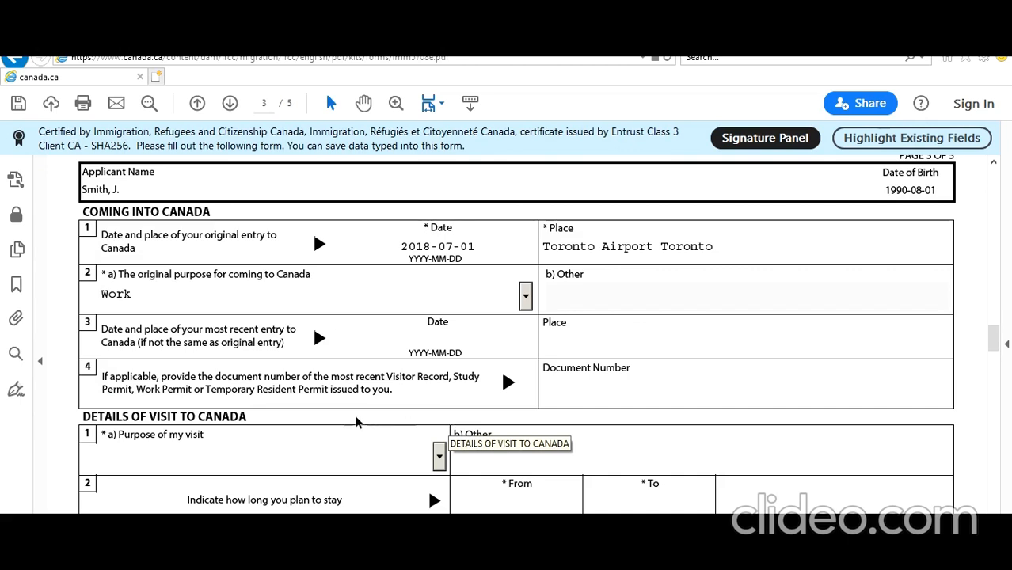
click(631, 384)
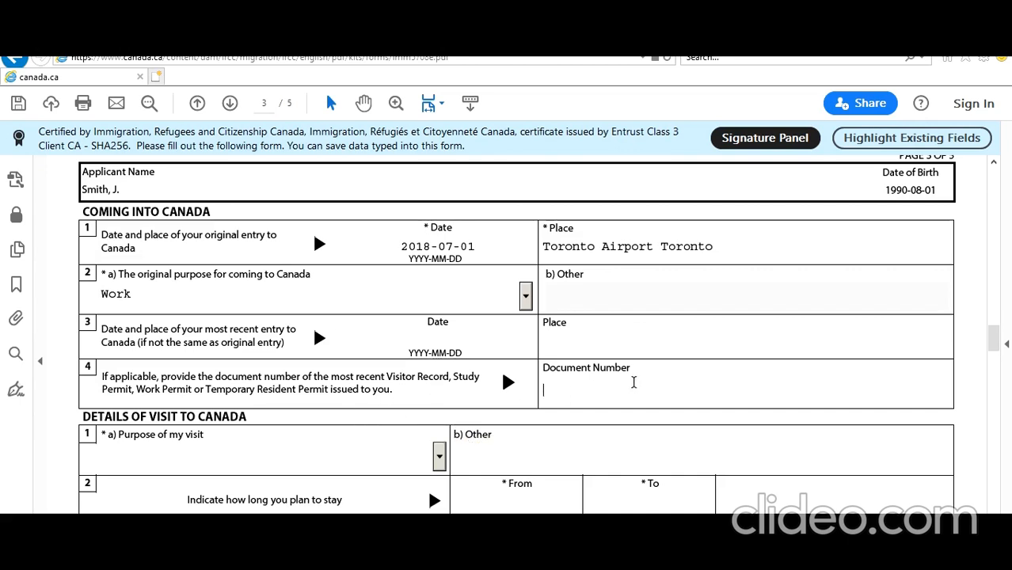
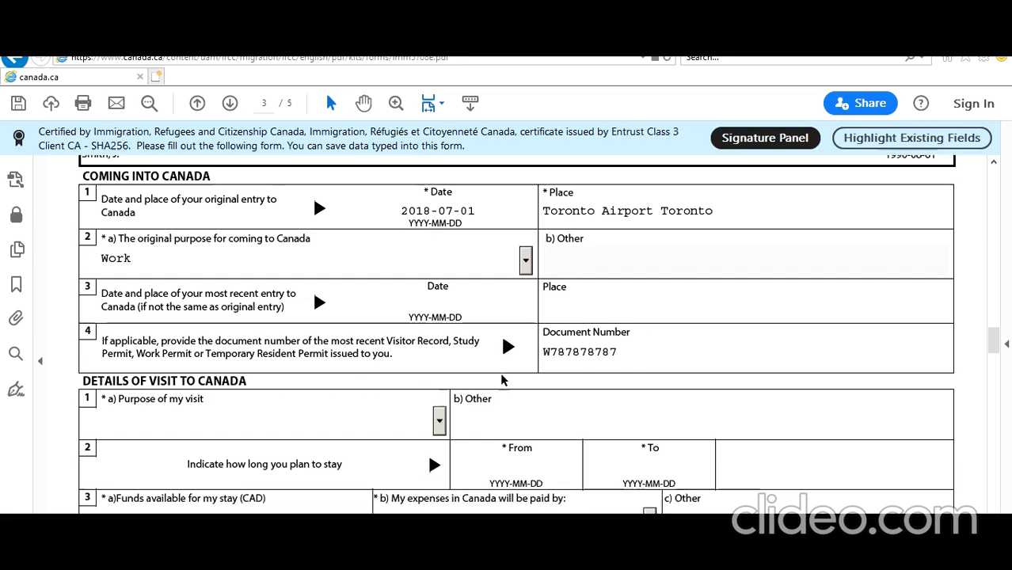
scroll(496, 368, down, 3)
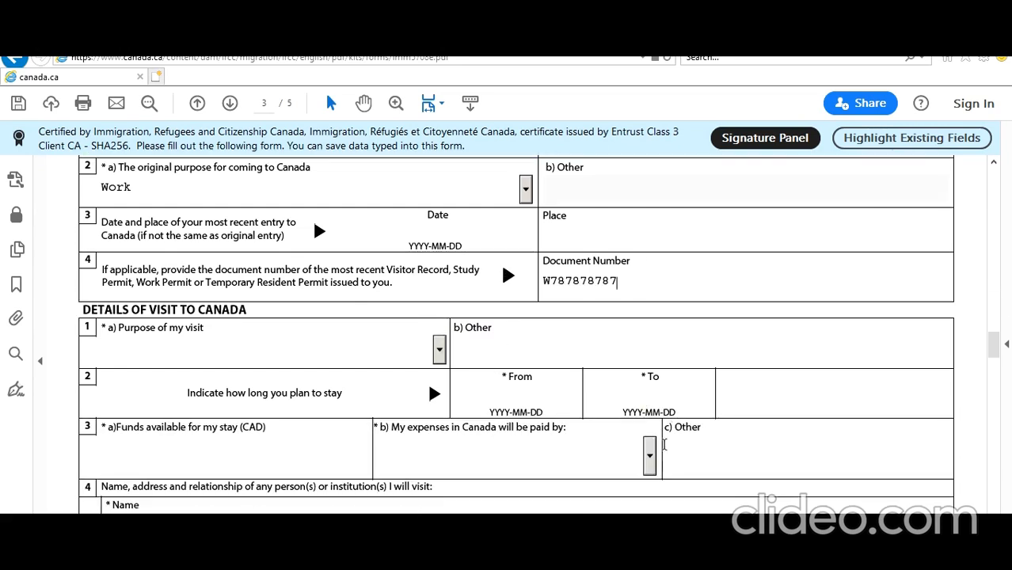
Set the visit purpose to Other, explained as 'Due to COVID19 Travel Restrictions'
click(439, 349)
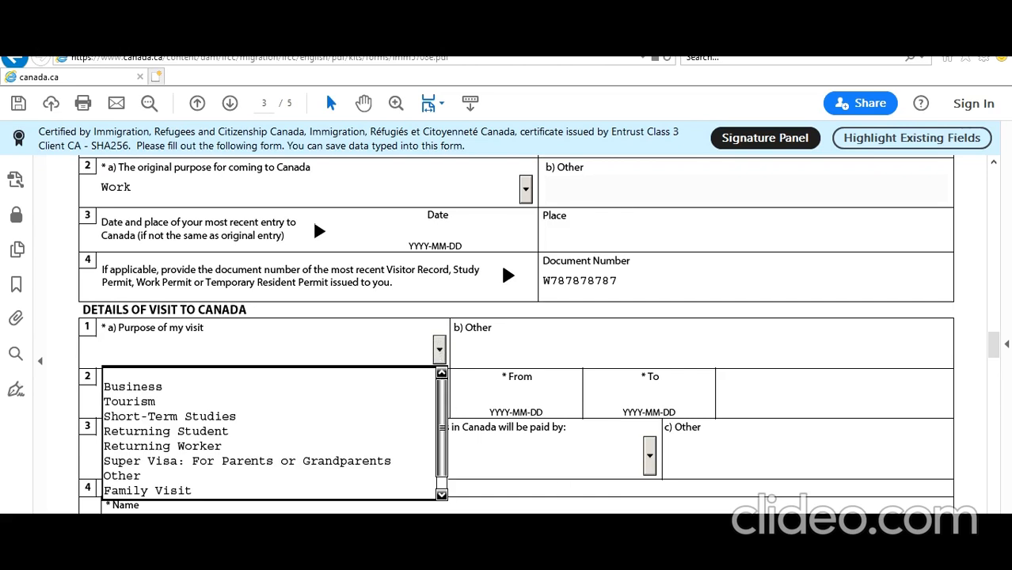
scroll(385, 373, down, 1)
mouse_move(442, 414)
mouse_down()
mouse_move(442, 394)
mouse_move(440, 409)
mouse_up()
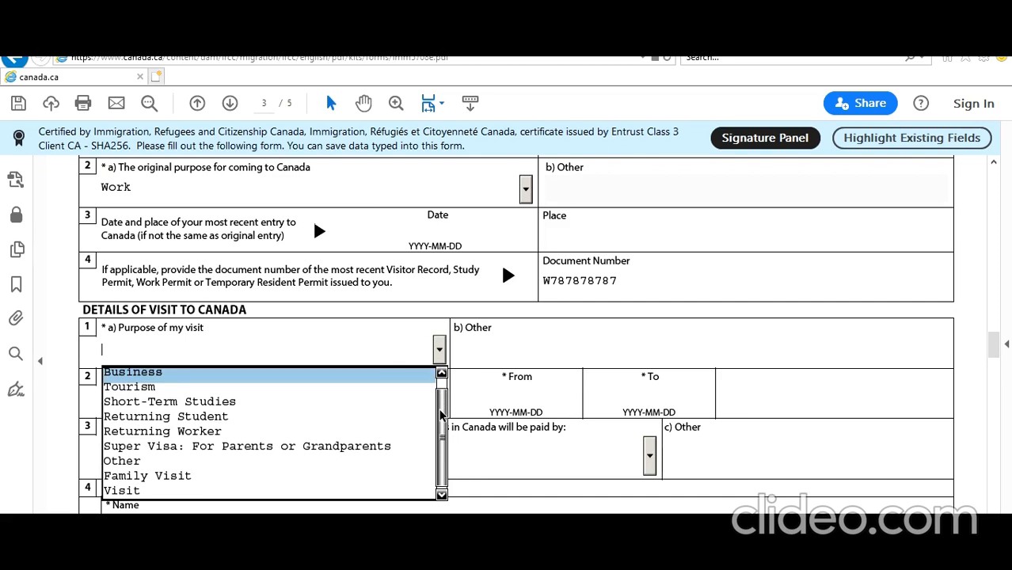
click(325, 465)
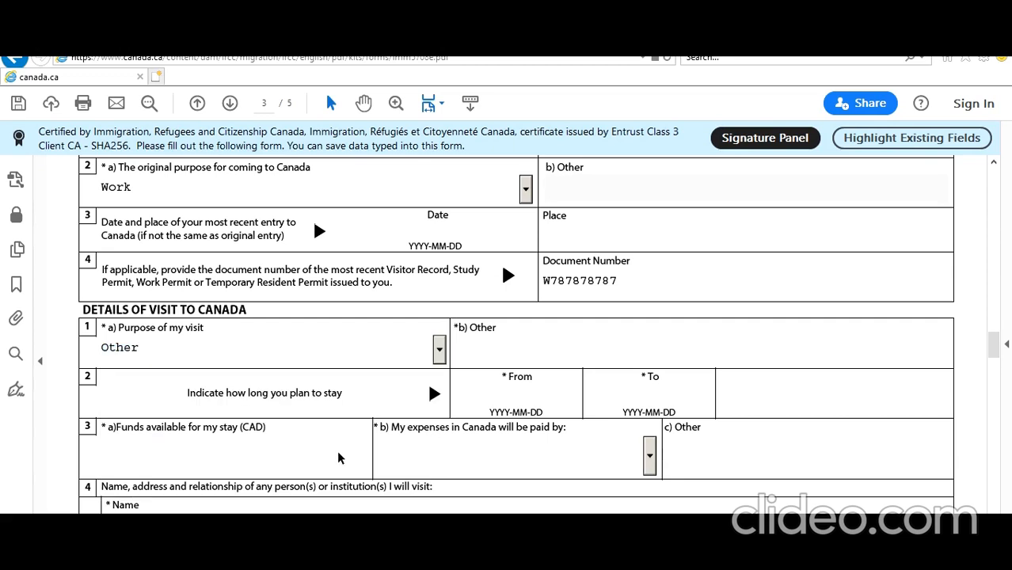
text(Due to COVID19)
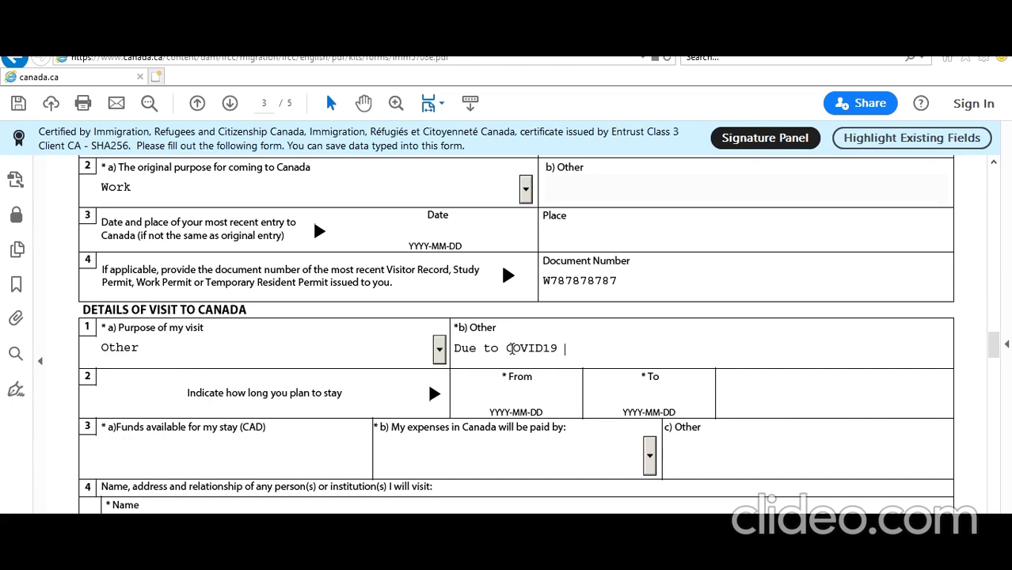
text( Travel Restr)
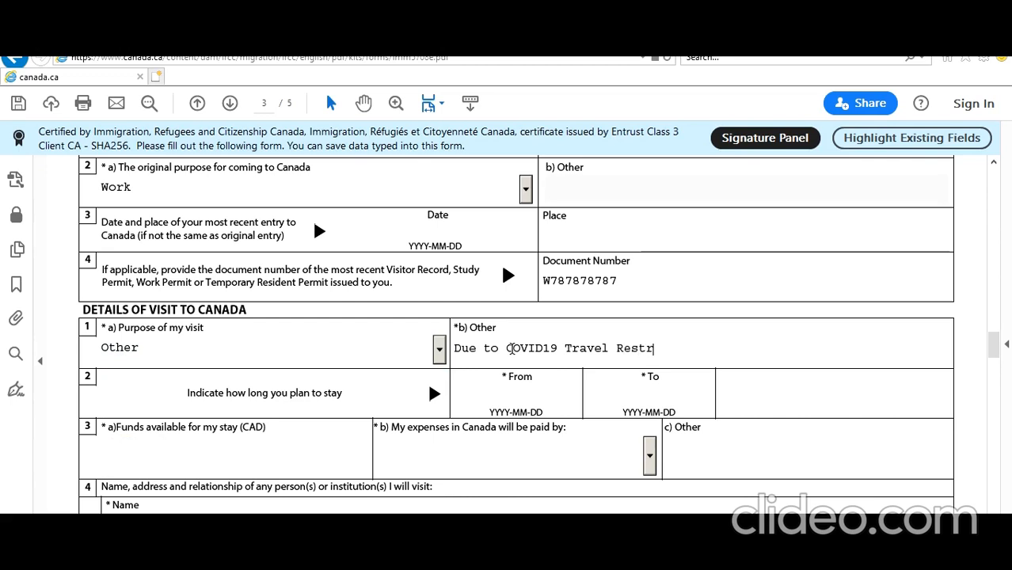
text(ctions I)
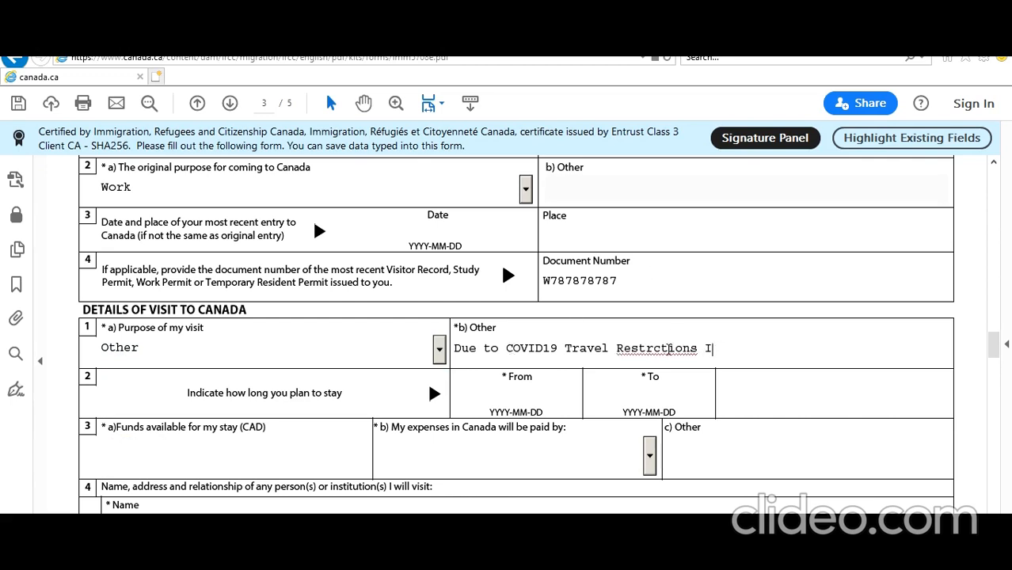
right_click(667, 348)
click(722, 68)
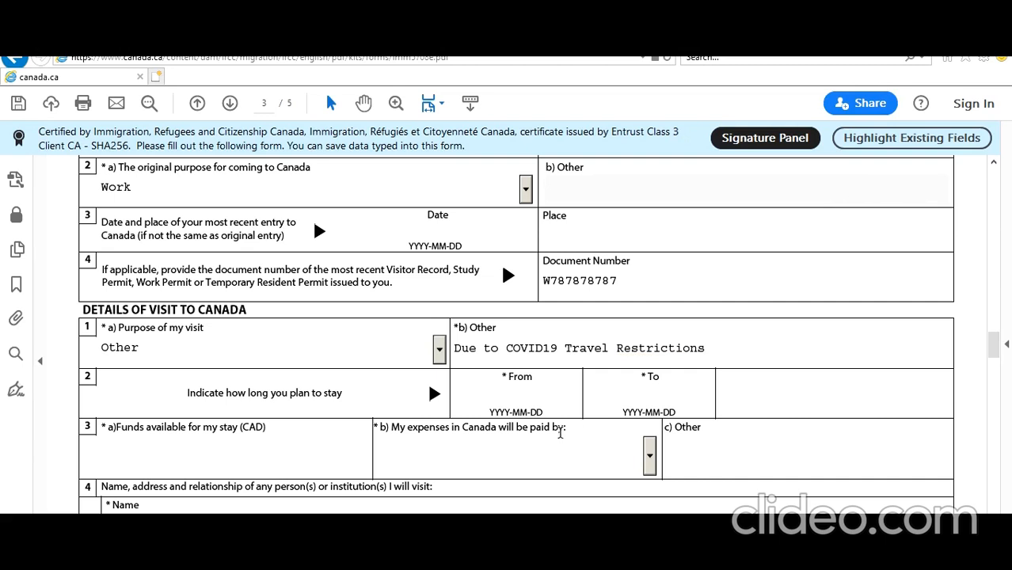
Plan the stay from 2020-07-01 to 2020-10-01 with 45000 in available funds
scroll(581, 397, up, 10)
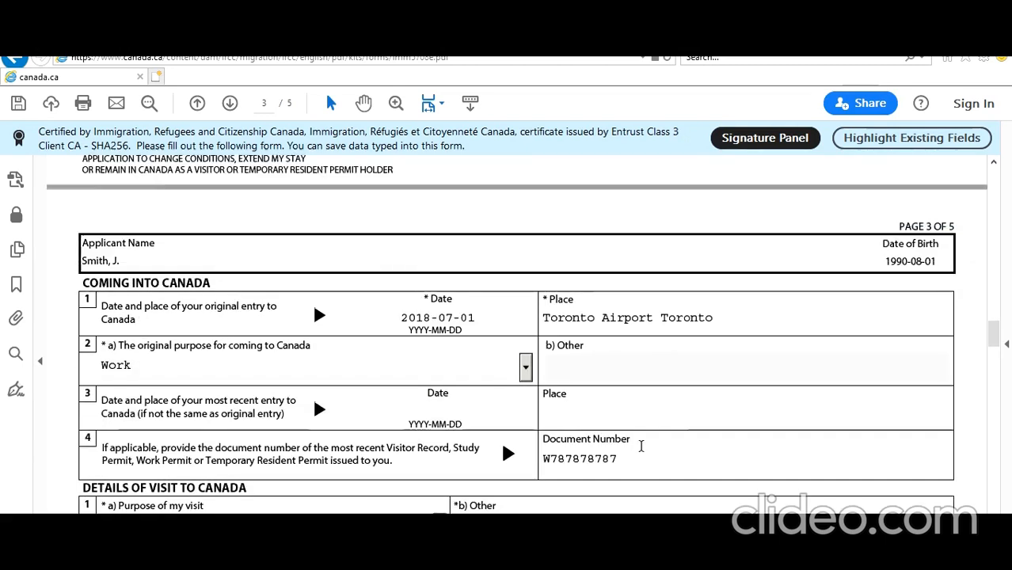
drag(995, 340, 999, 241)
drag(1000, 222, 1008, 359)
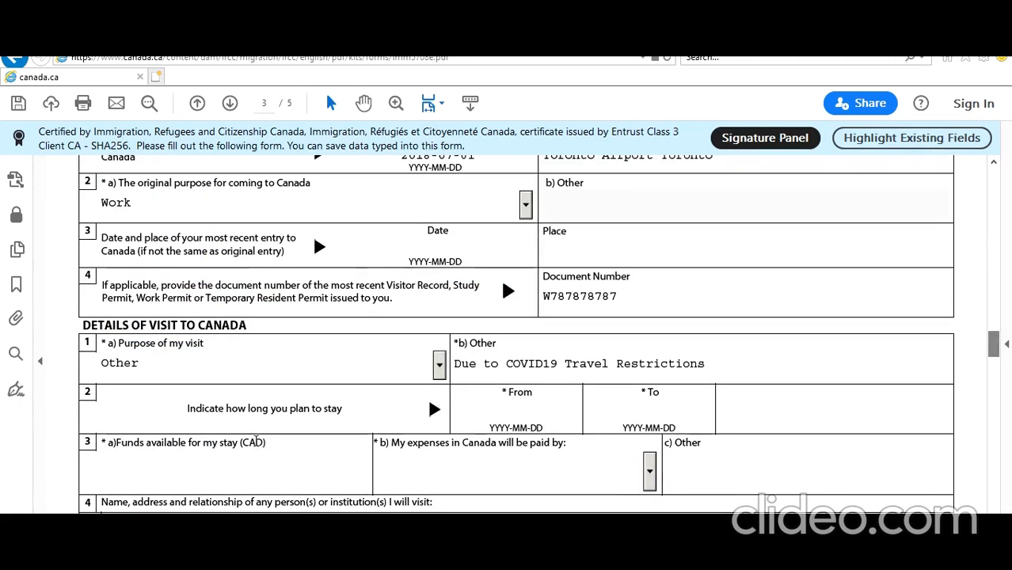
click(515, 407)
text(20)
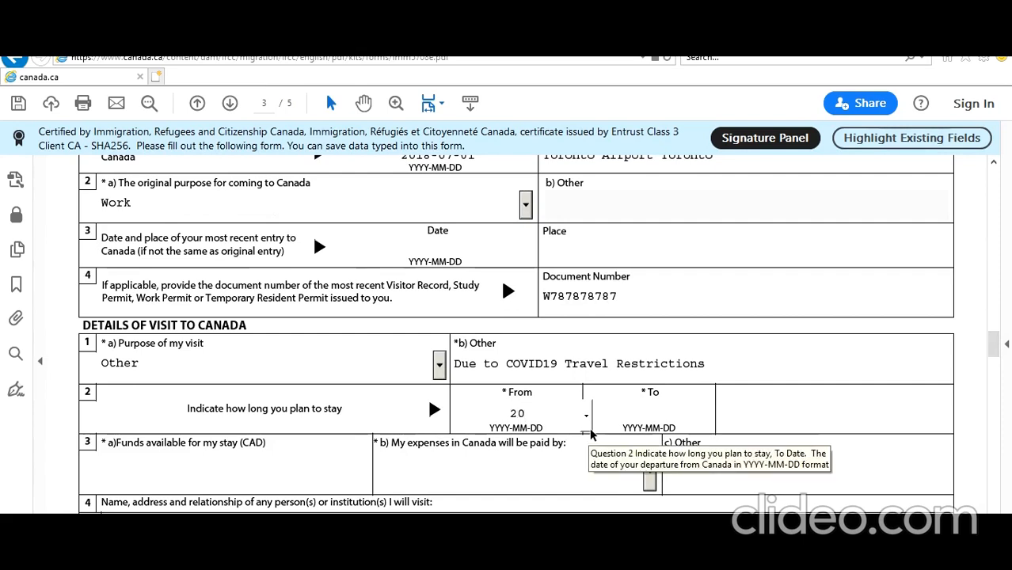
text(20-07-01)
key(Tab)
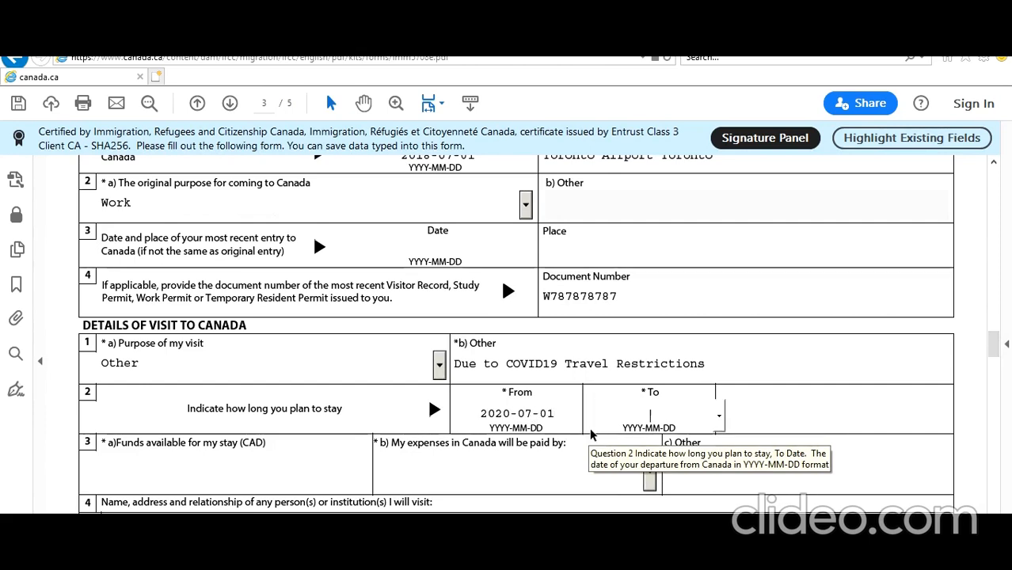
text(2020-10-01)
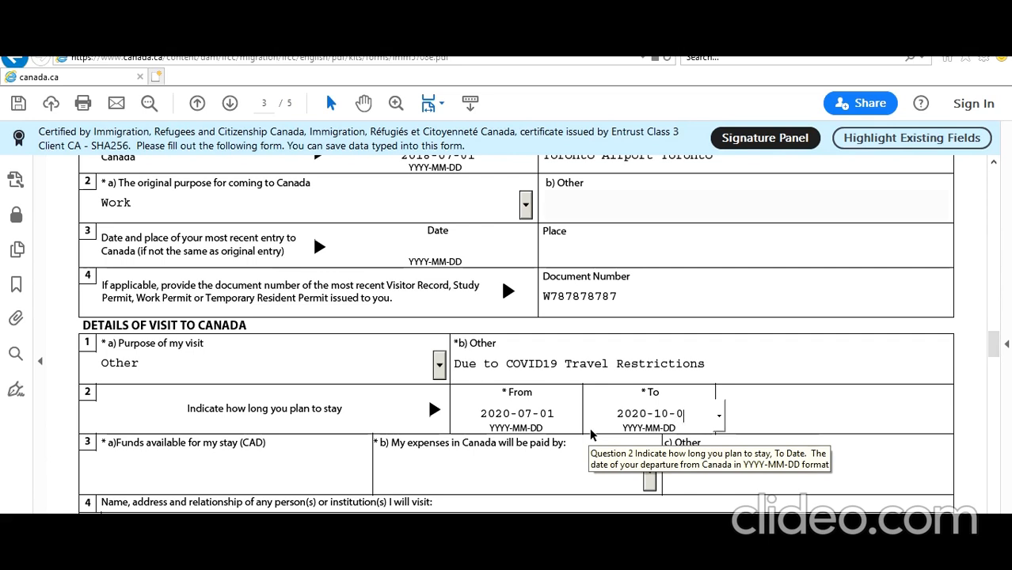
click(278, 470)
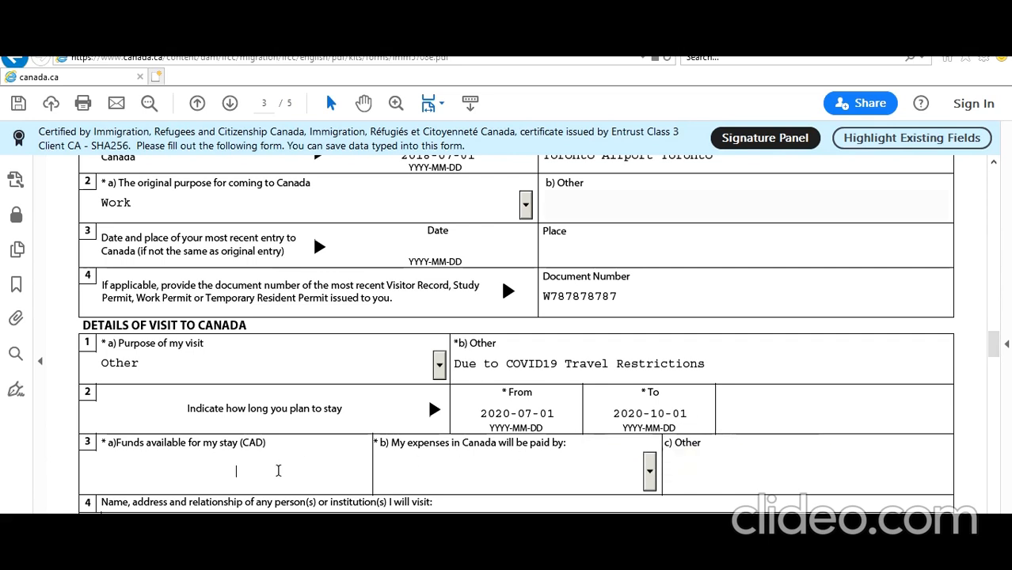
text(45000)
key(Tab)
Set the expenses to be paid by Myself
click(649, 472)
click(522, 511)
scroll(499, 511, down, 2)
scroll(499, 514, down, 2)
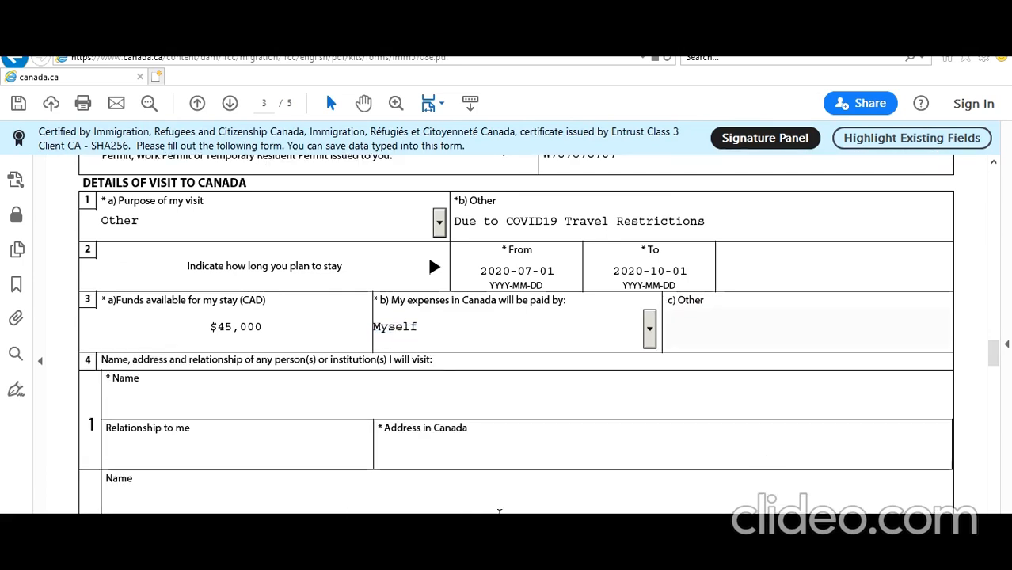
scroll(499, 512, down, 1)
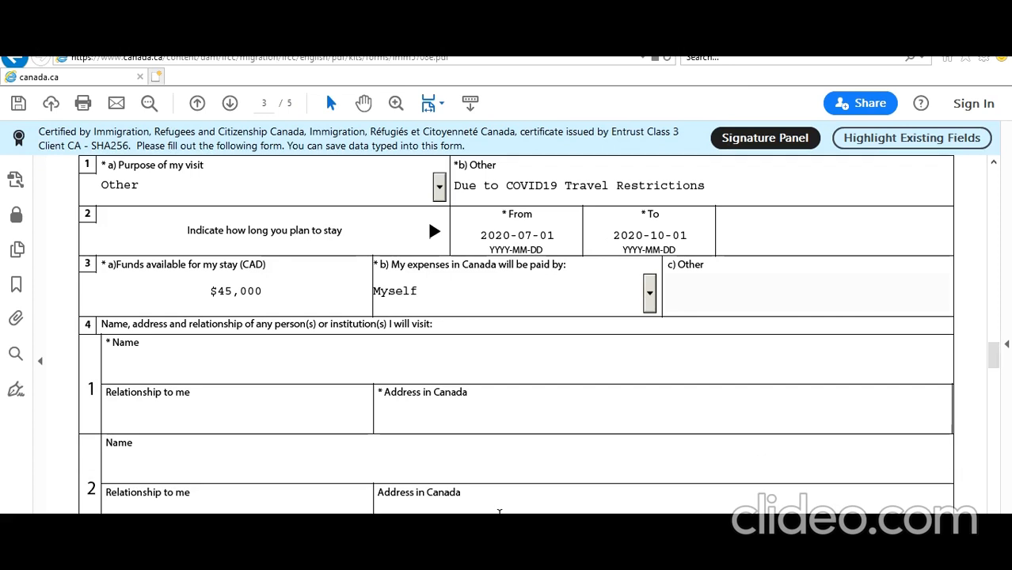
Enter the Address in Canada for the first person or institution to visit
click(419, 367)
click(412, 410)
text(1 To)
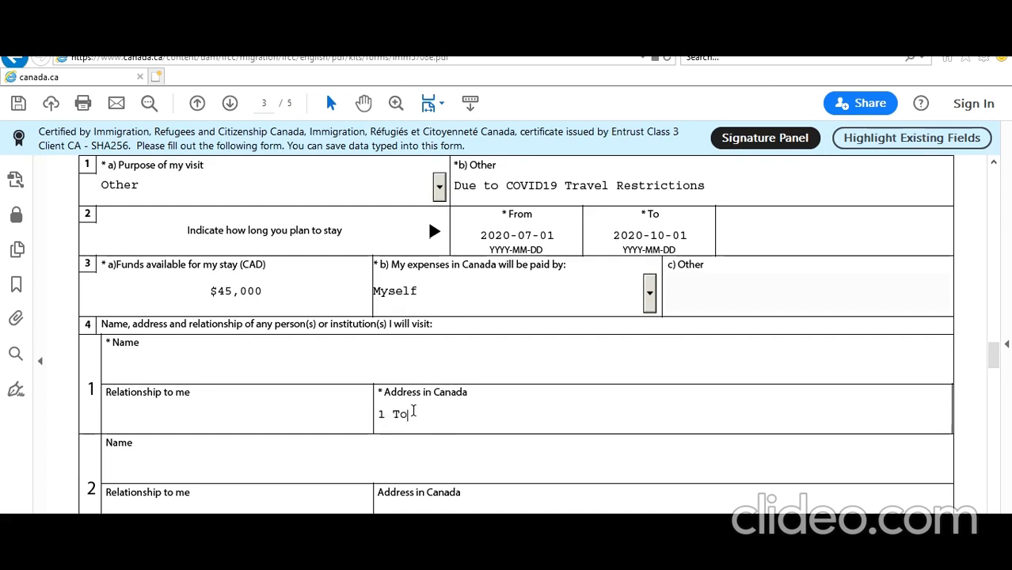
text(rontoni )
text( ST O)
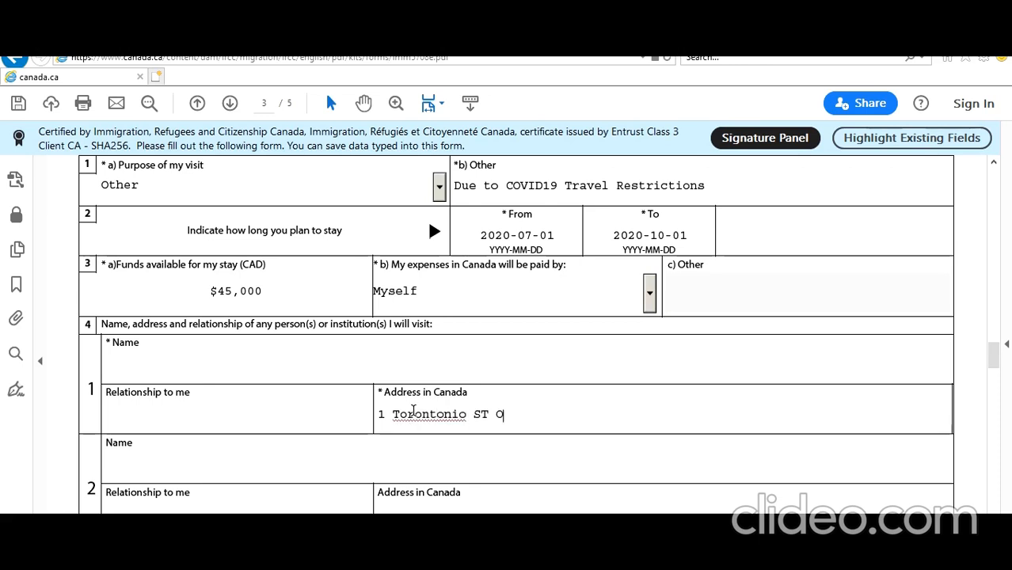
key(BackSpace)
key(BackSpace)
key(BackSpace)
text(Toronto ON L)
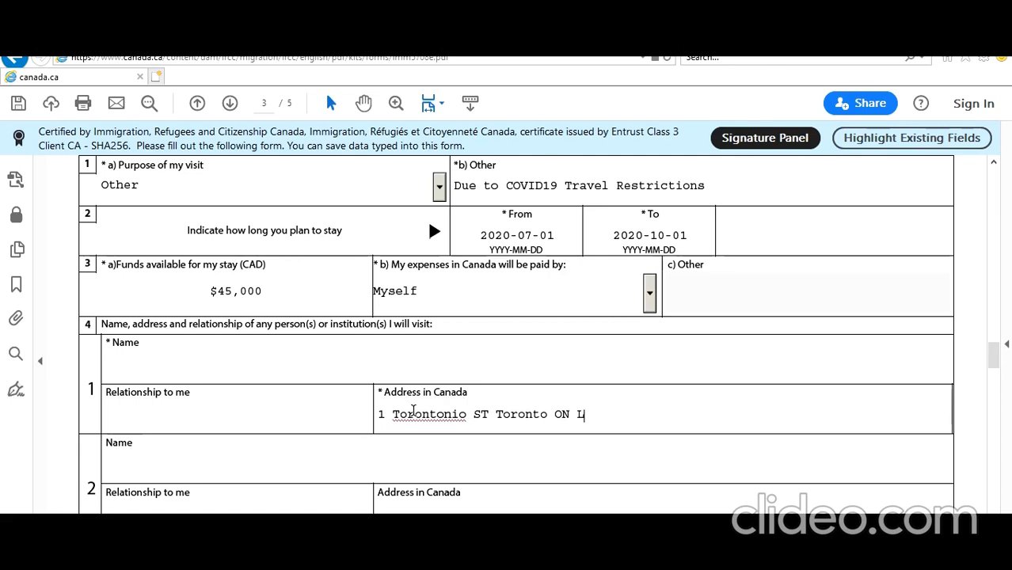
text(6H67F)
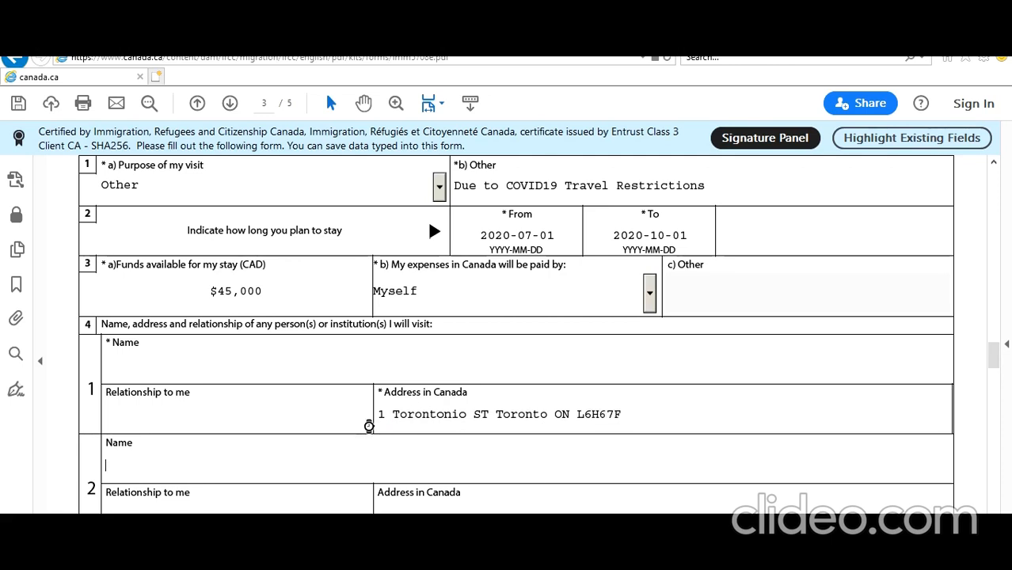
click(264, 370)
Tick Yes for having post-secondary education in the Education section
scroll(277, 459, down, 3)
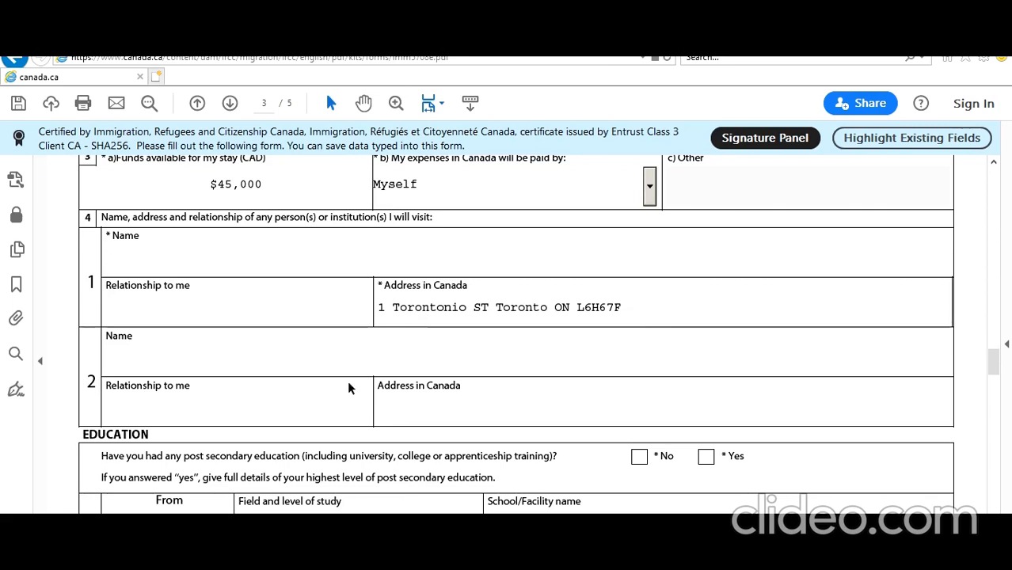
scroll(333, 416, down, 1)
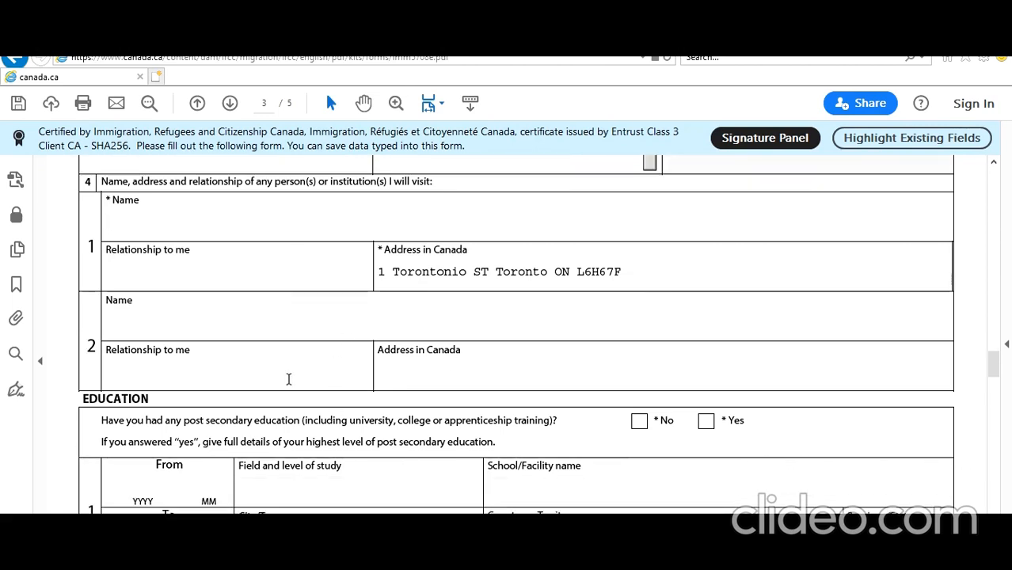
scroll(290, 401, down, 3)
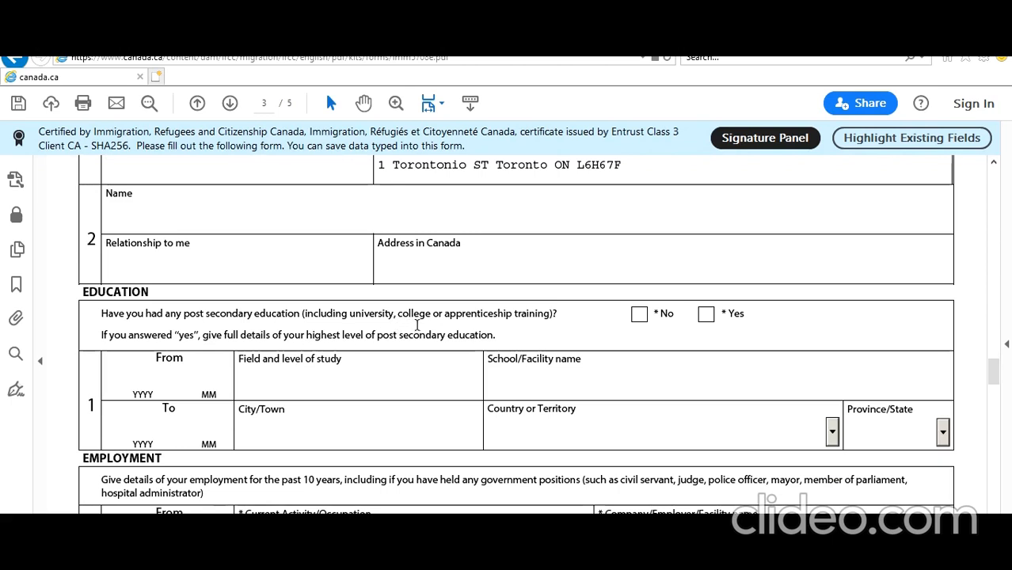
click(707, 315)
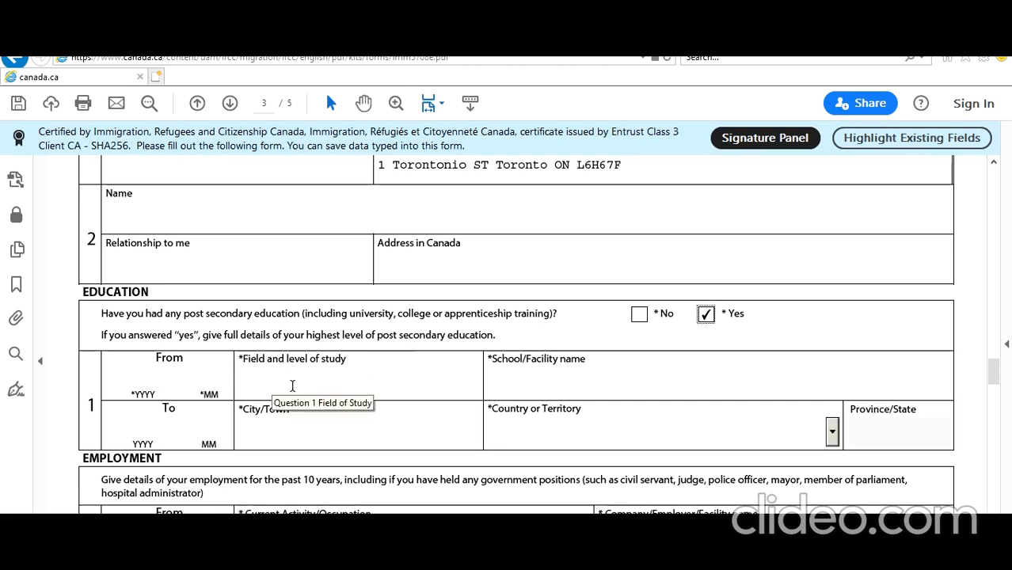
scroll(506, 406, down, 1)
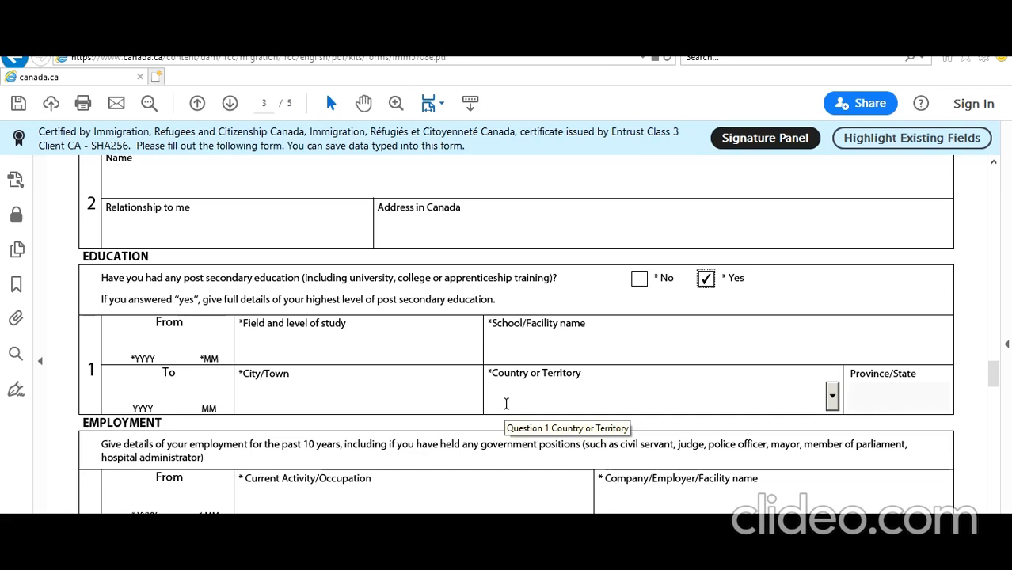
scroll(505, 405, down, 3)
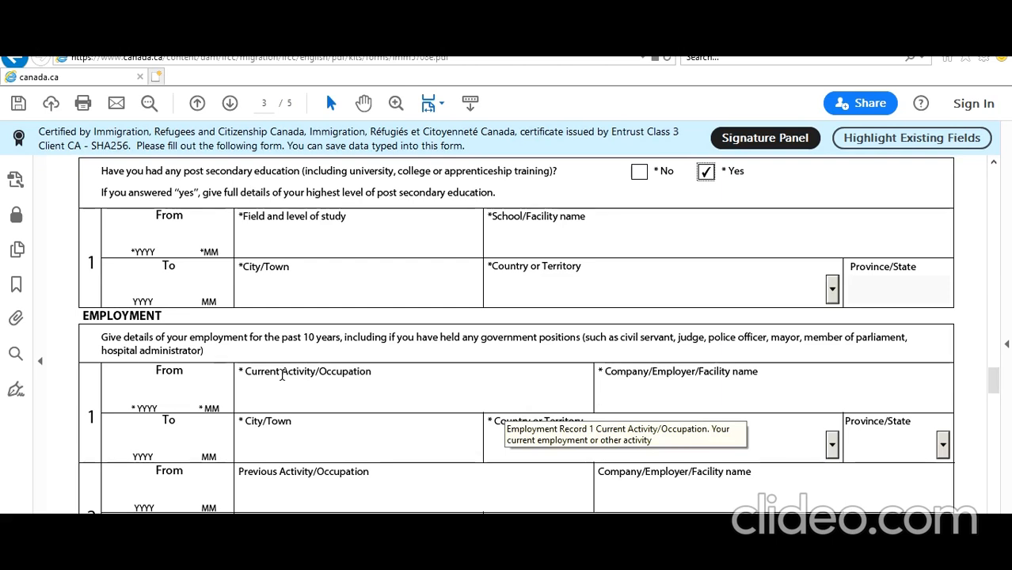
scroll(282, 375, up, 1)
scroll(282, 375, up, 5)
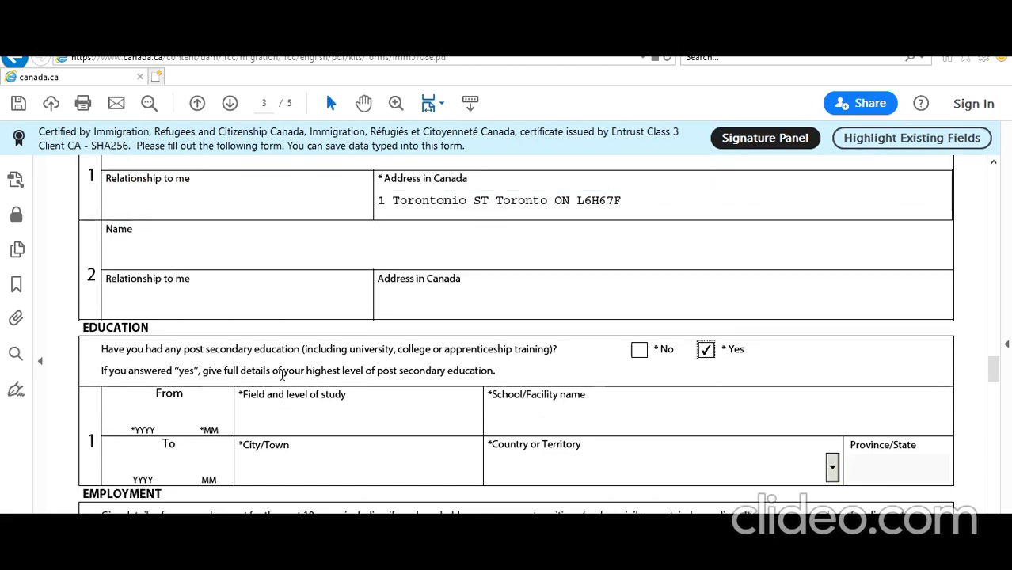
scroll(282, 376, up, 3)
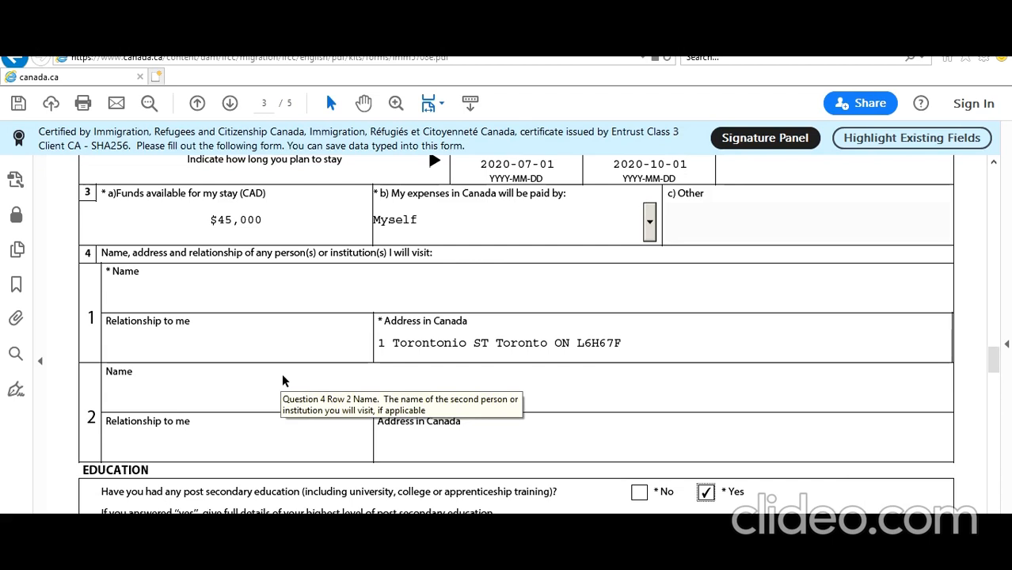
Enter the visited person's full name in the row 1 Name field of question 4
click(188, 298)
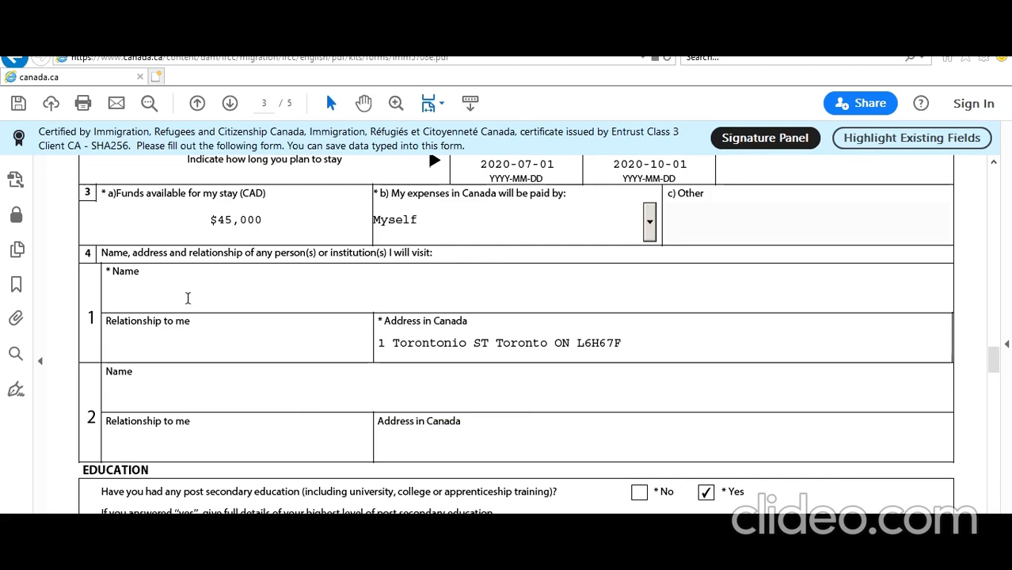
text(J)
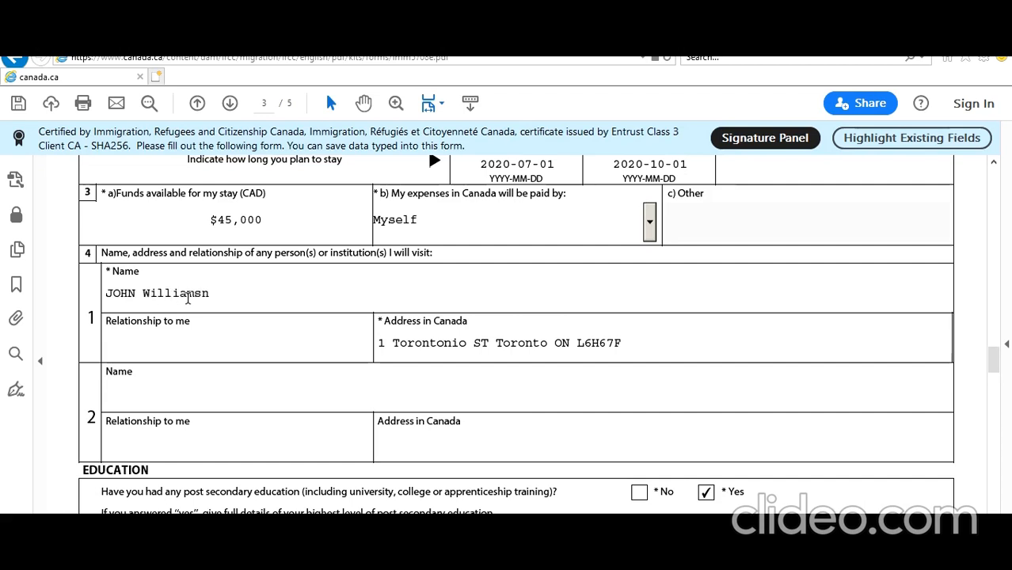
scroll(187, 297, down, 3)
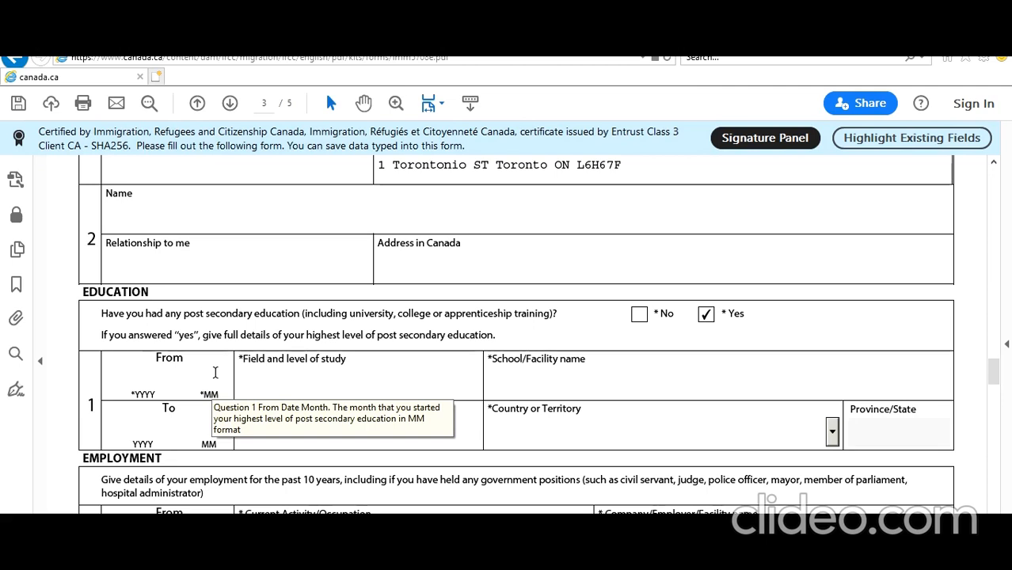
Enter study dates 2008-06 to 2012-06 and field of study 'Bachelors of Technology in IT'
text(2008 06)
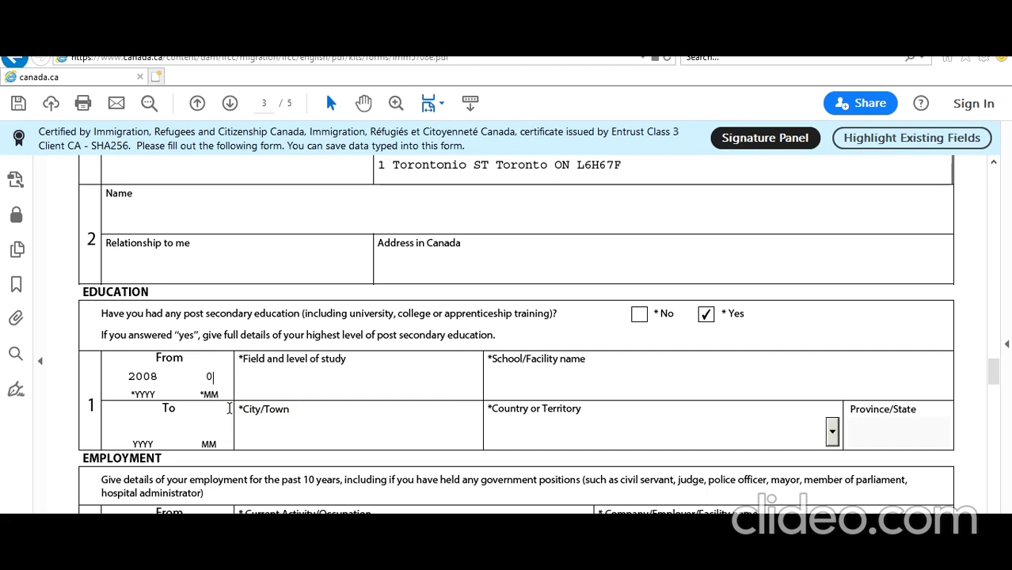
click(149, 422)
text(2012)
text(06)
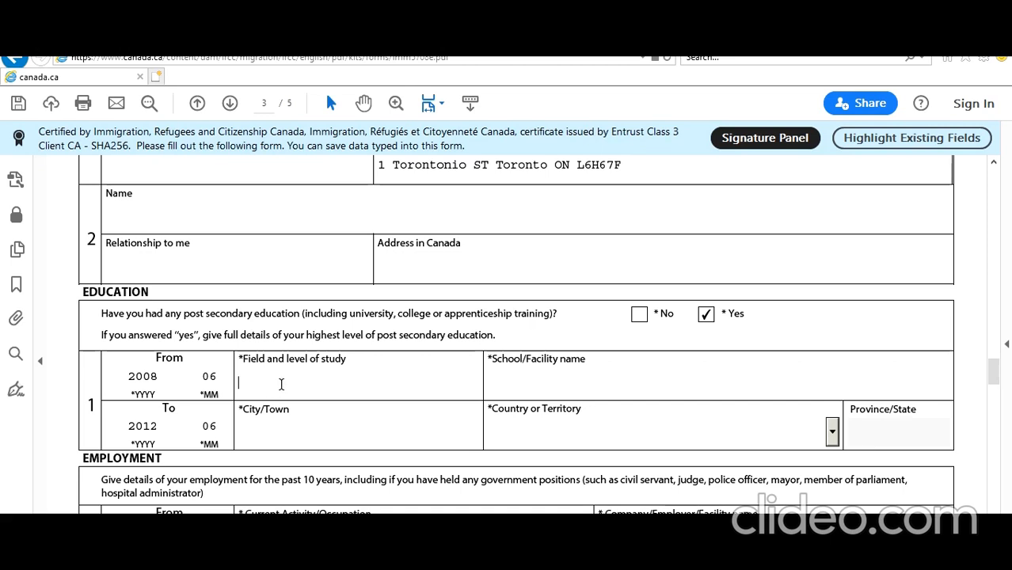
text(Bacelors of Tec)
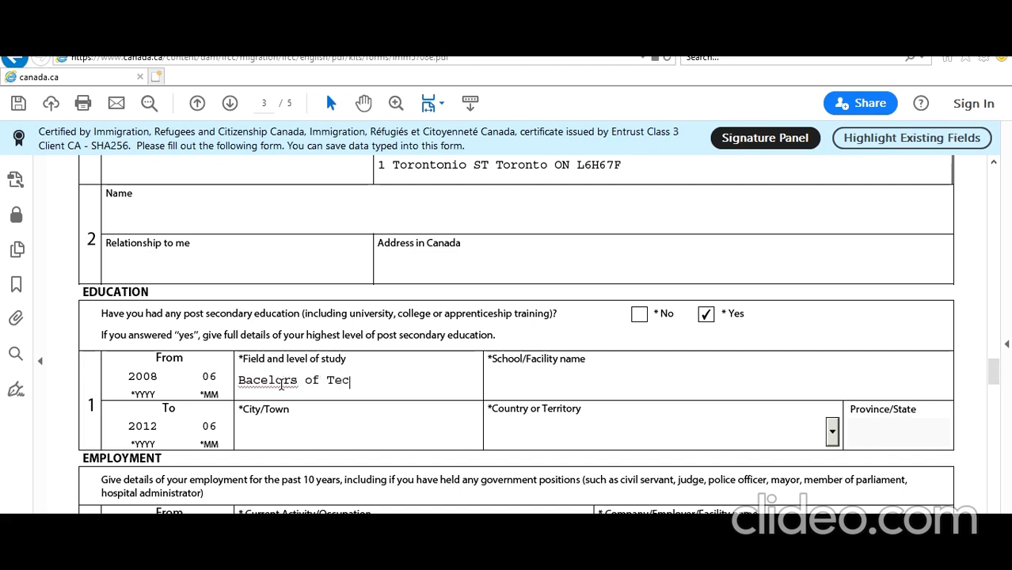
text(hnology )
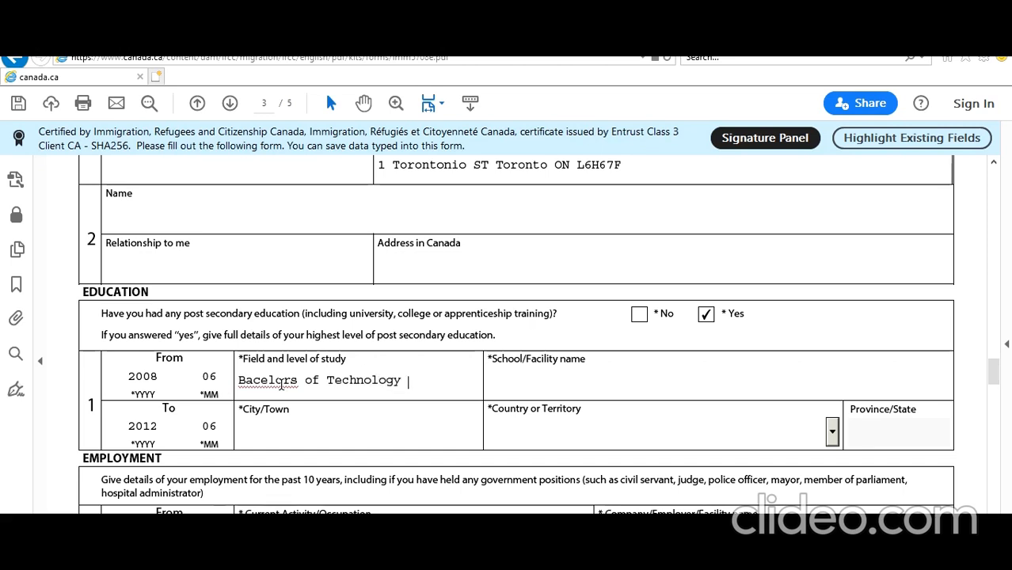
text(in IT)
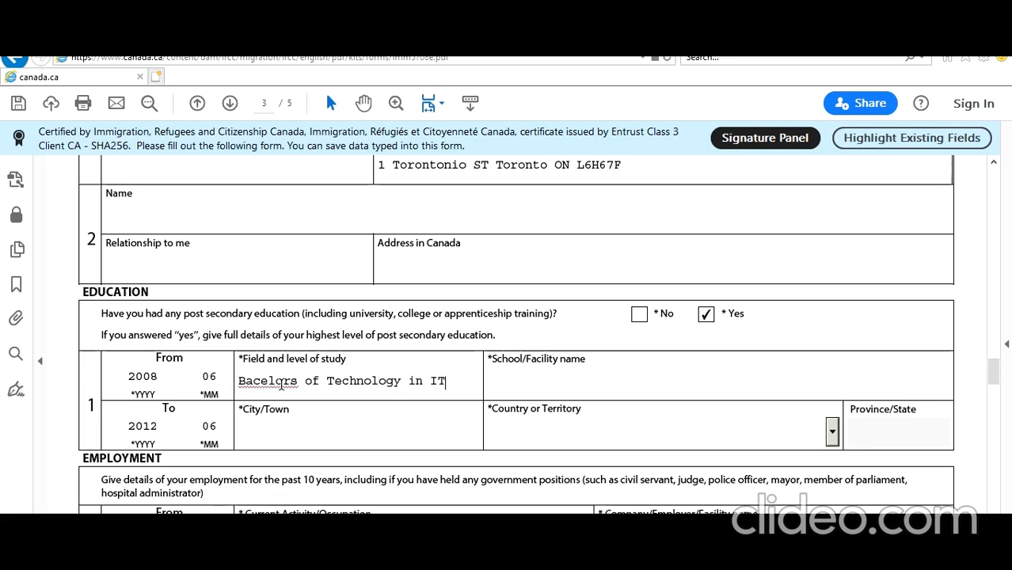
right_click(266, 381)
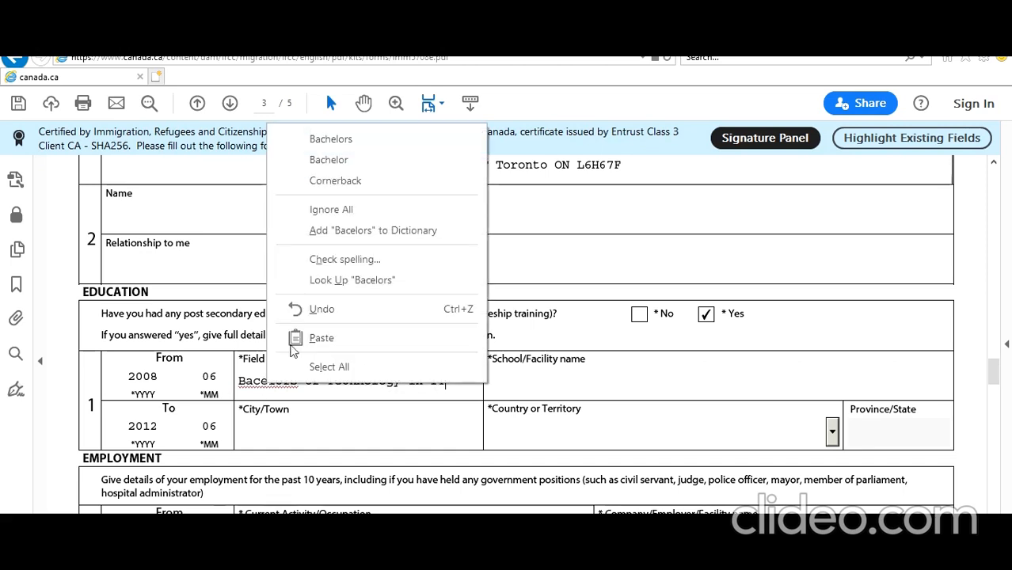
click(337, 139)
Enter 'New Delhi IT College' as the school name
click(544, 382)
text(NeW)
key(BackSpace)
key(BackSpace)
text(w Delhi I)
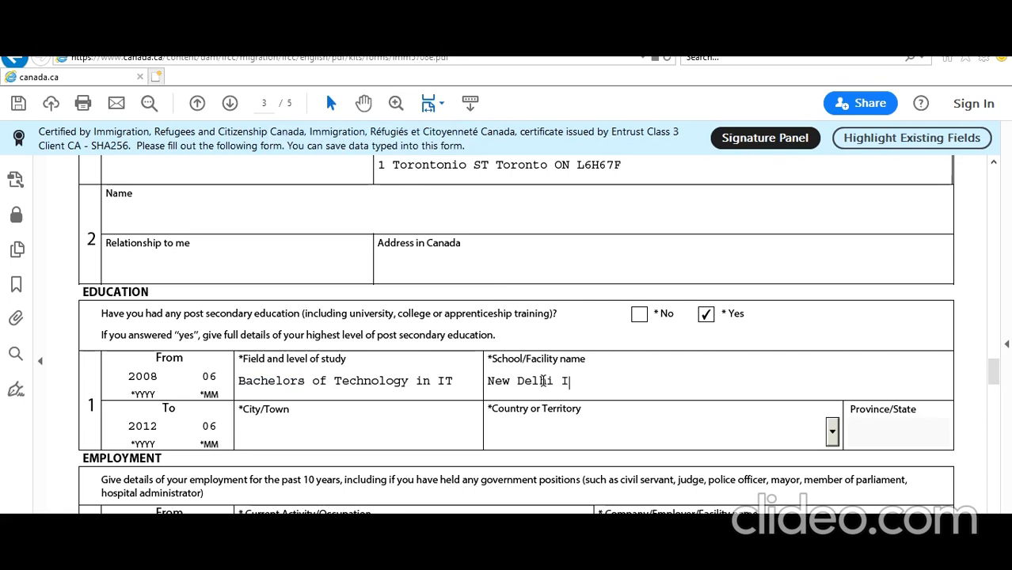
text(T College)
Set the school's city to New Delhi and country to India
click(390, 430)
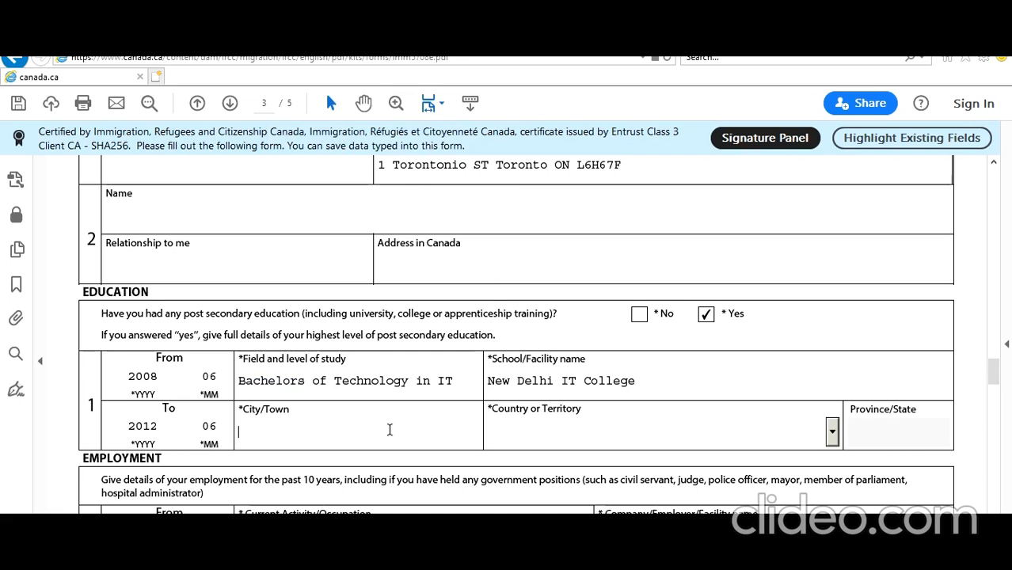
text(new Delhi)
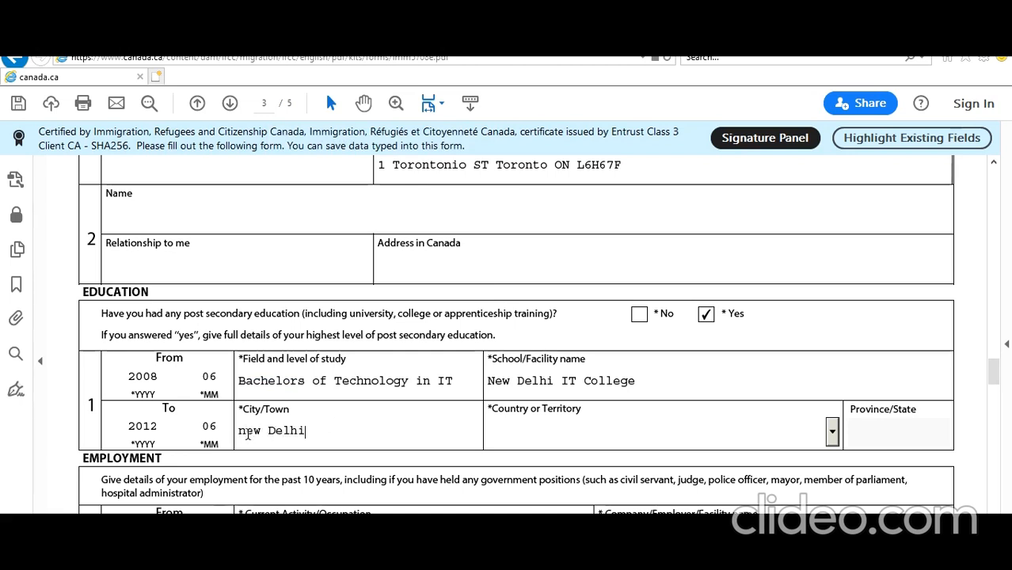
drag(246, 432, 238, 437)
text(N)
click(728, 421)
text(in)
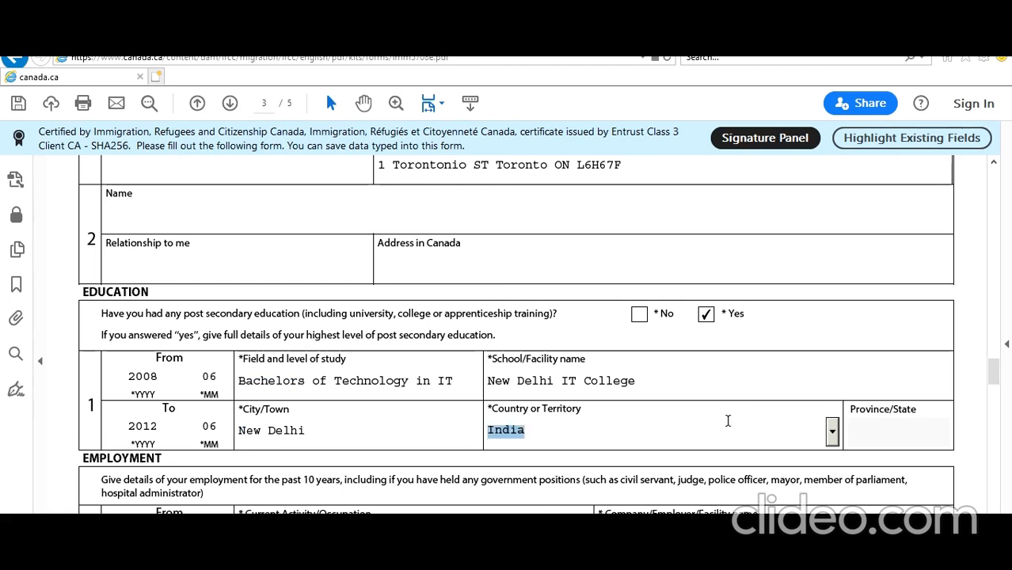
click(767, 315)
scroll(724, 372, down, 2)
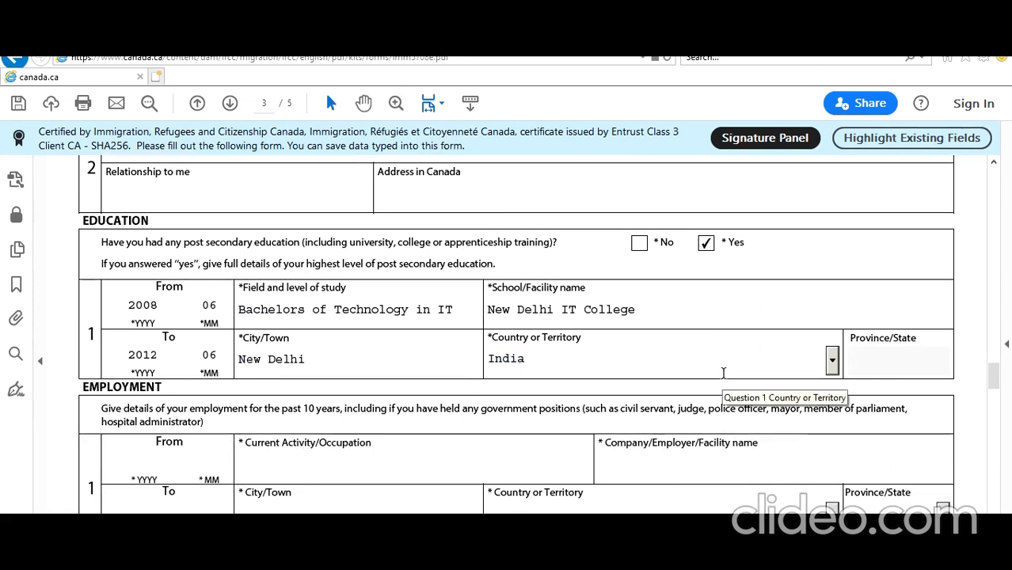
scroll(724, 373, down, 2)
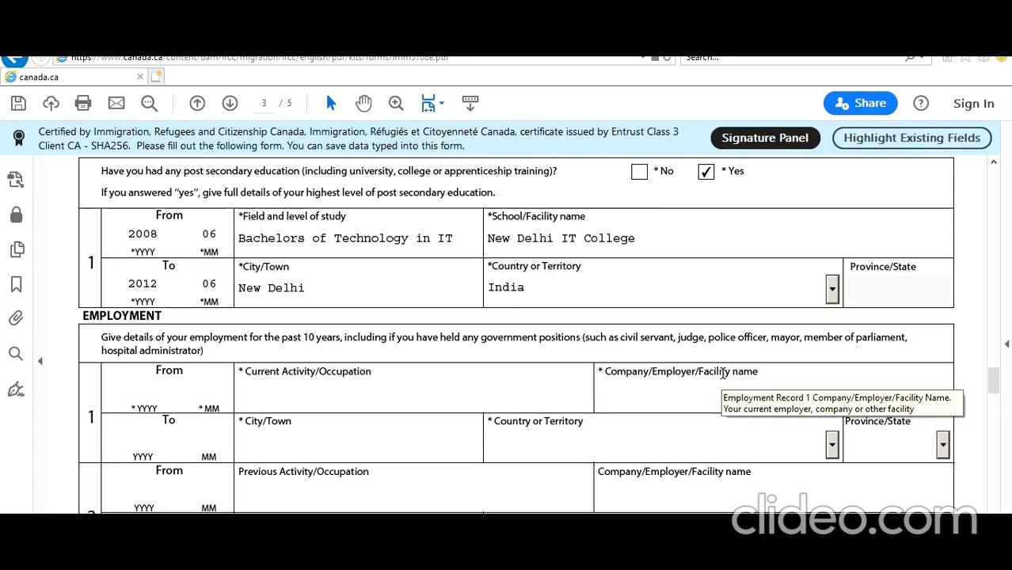
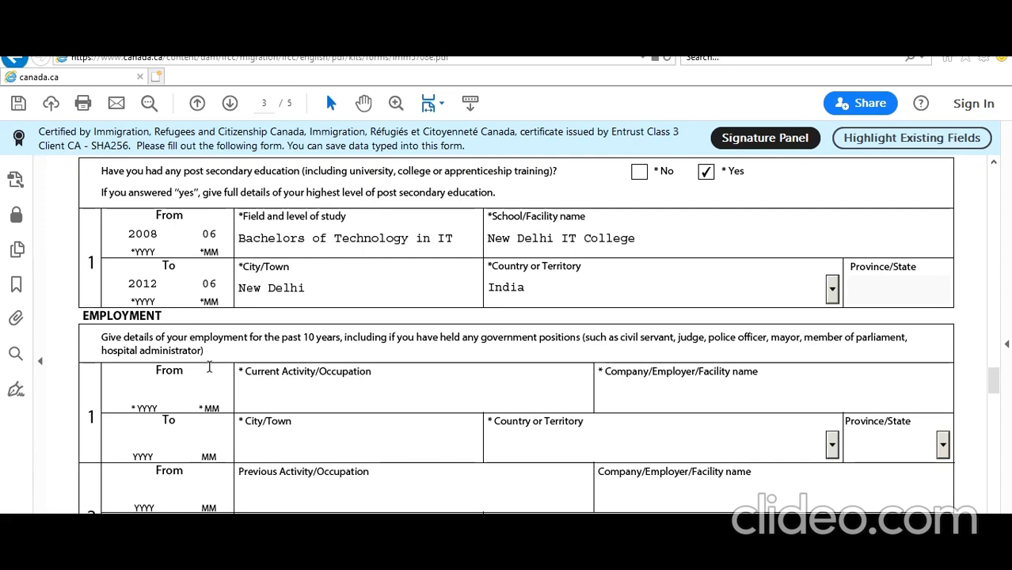
Enter start date 2018-07, occupation IT ENGINEER and company TORONTO IT Company for the first job
click(146, 391)
text(208)
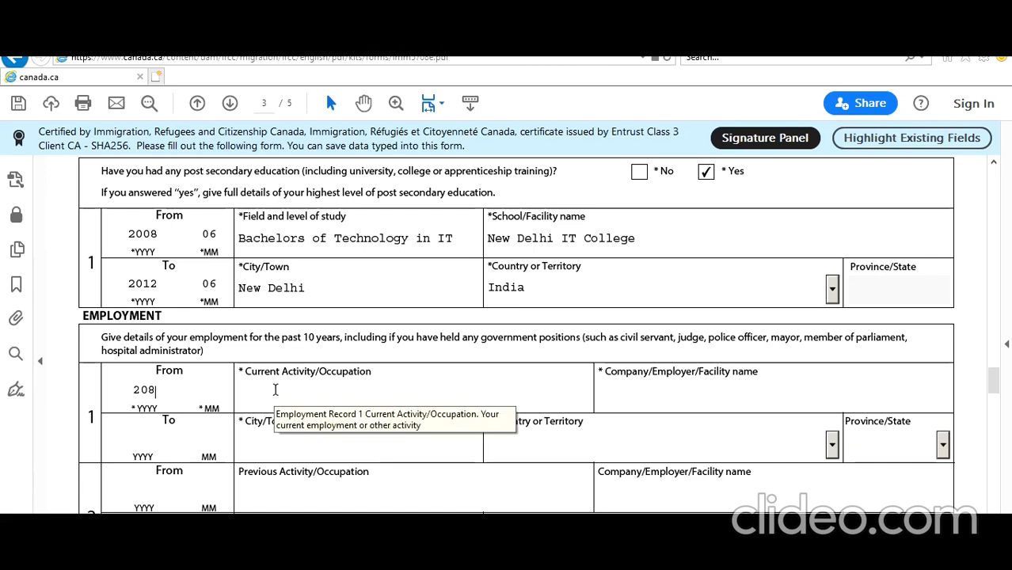
key(BackSpace)
text(18)
text(07)
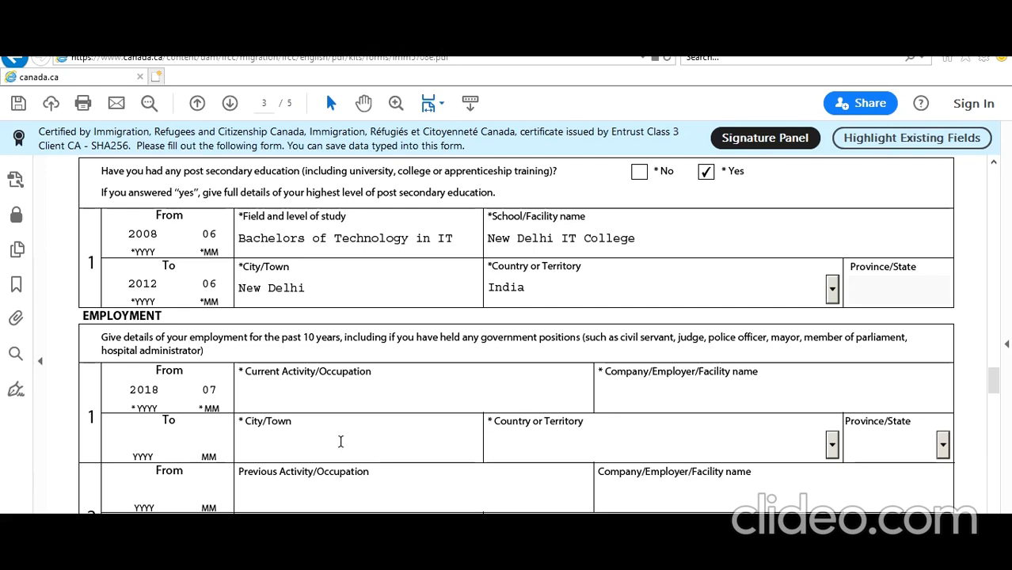
click(324, 394)
text(IT ENGINEER)
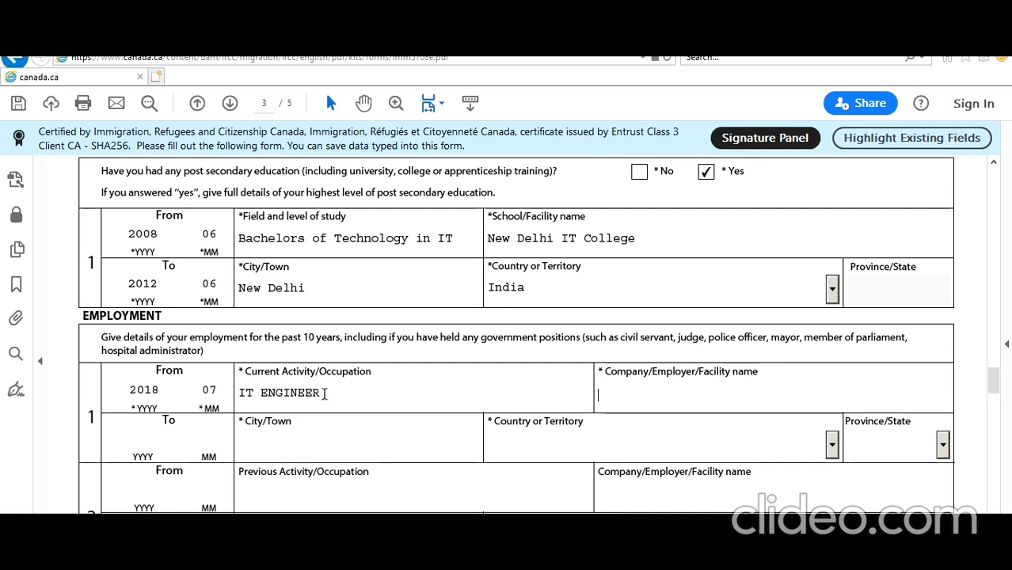
text(TOR)
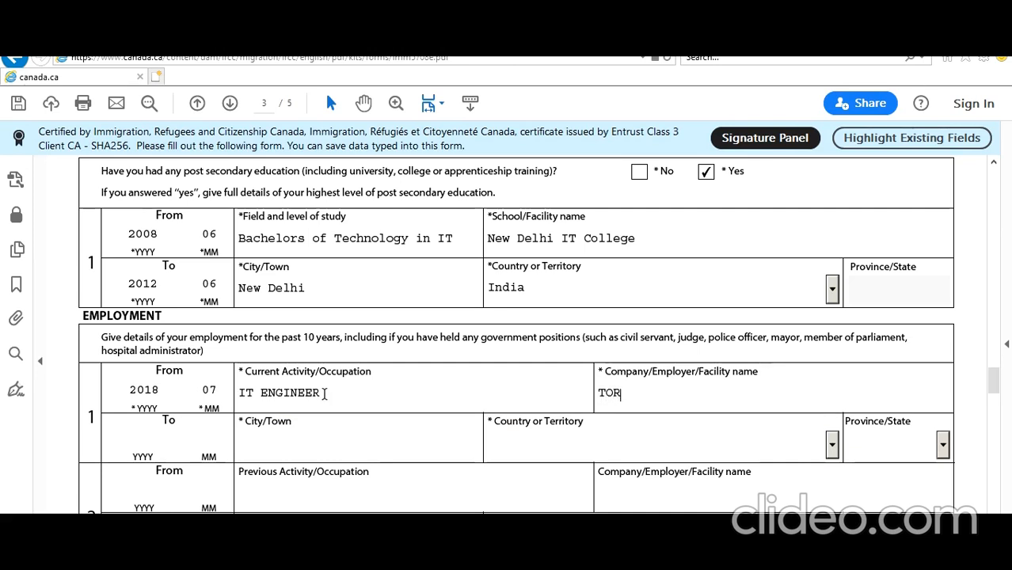
text(ONTO ITompany)
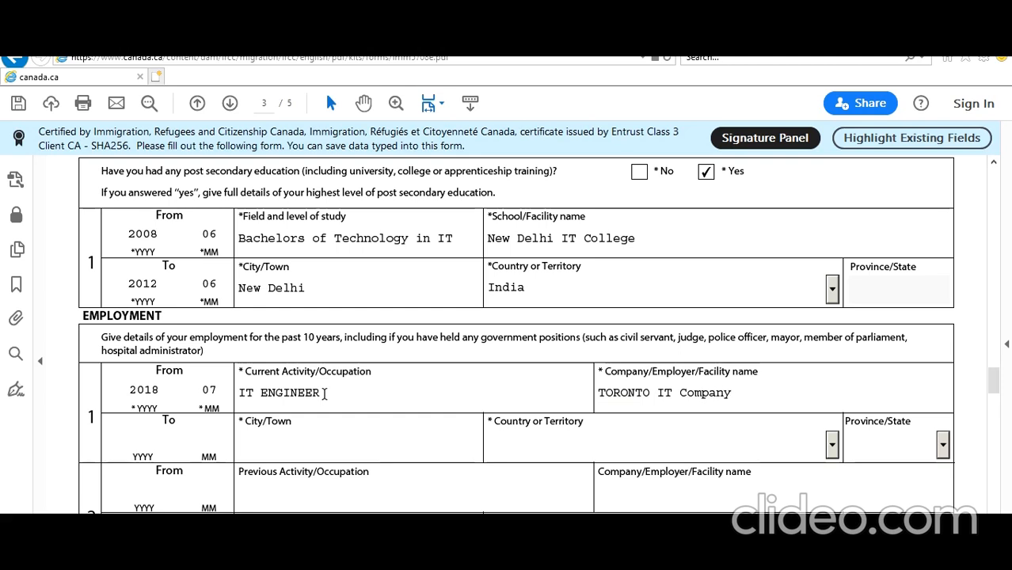
Set the first job's city to Toronto and country to Canada
click(264, 450)
text(Toronto)
key(Tab)
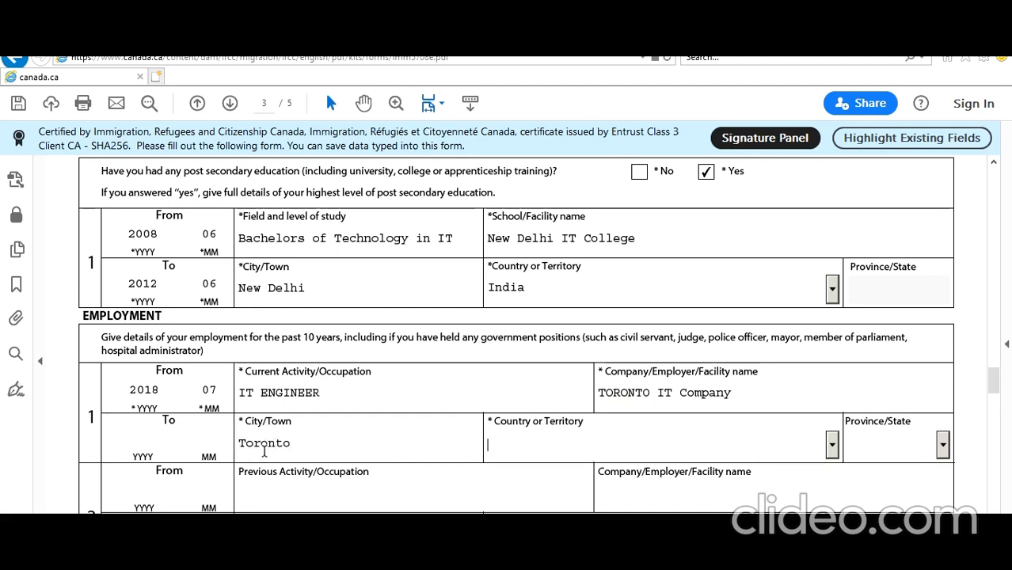
key(c)
key(Down)
key(Down)
key(Down)
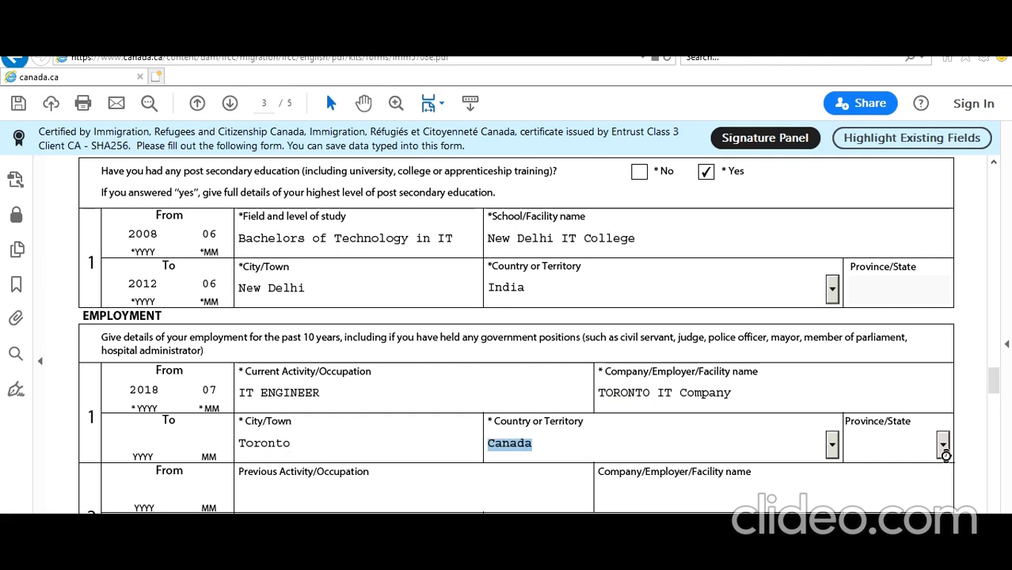
click(941, 445)
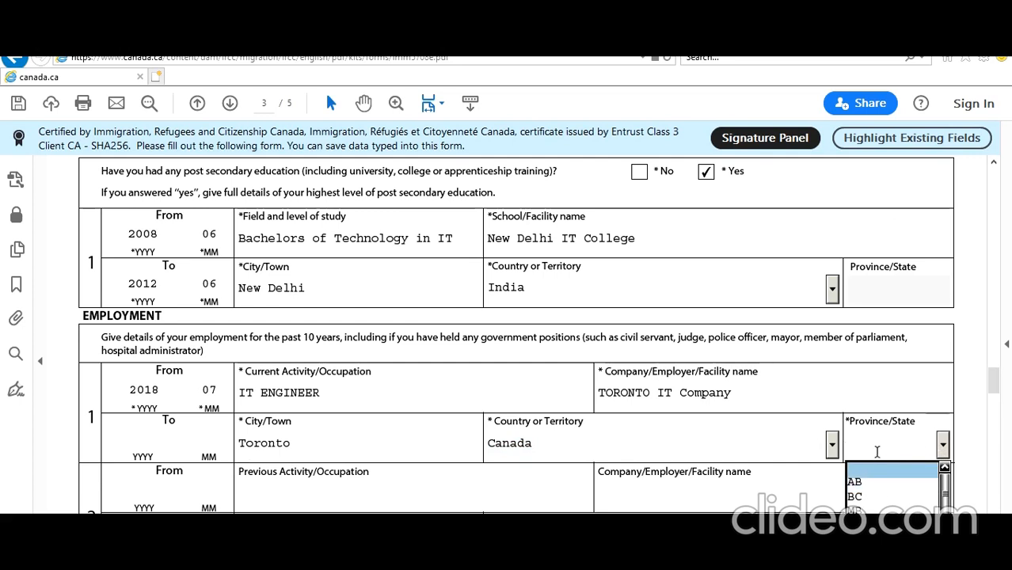
Choose ON as the province and enter end date 2020-04 for the first job
scroll(877, 452, down, 3)
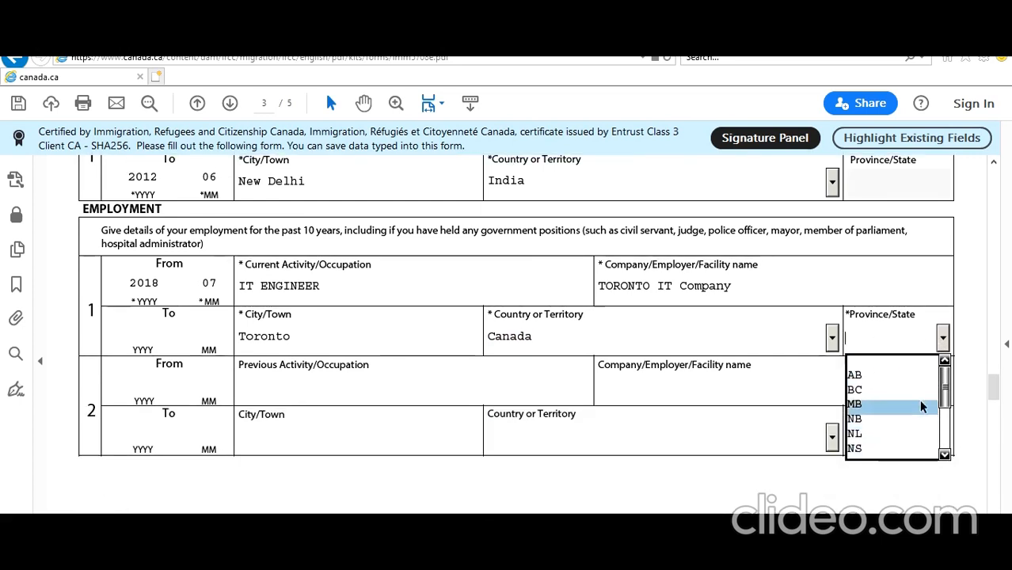
drag(948, 400, 947, 428)
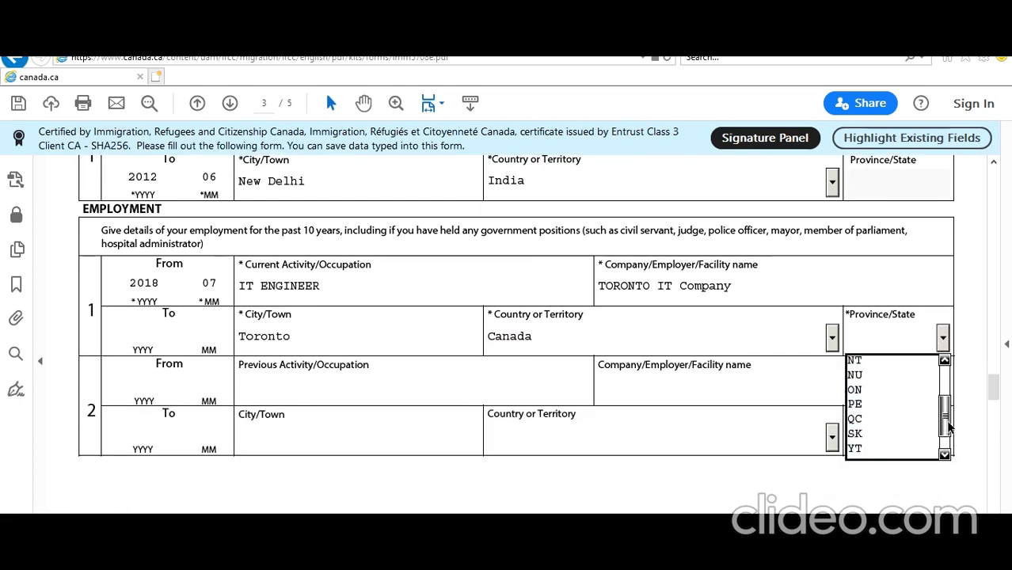
click(876, 389)
click(160, 333)
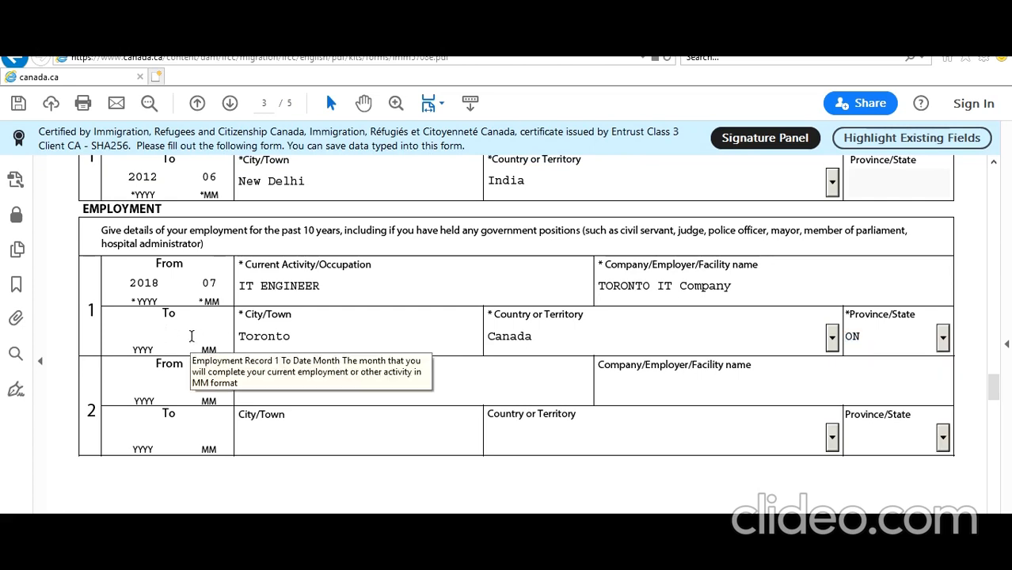
text(2020)
text(04)
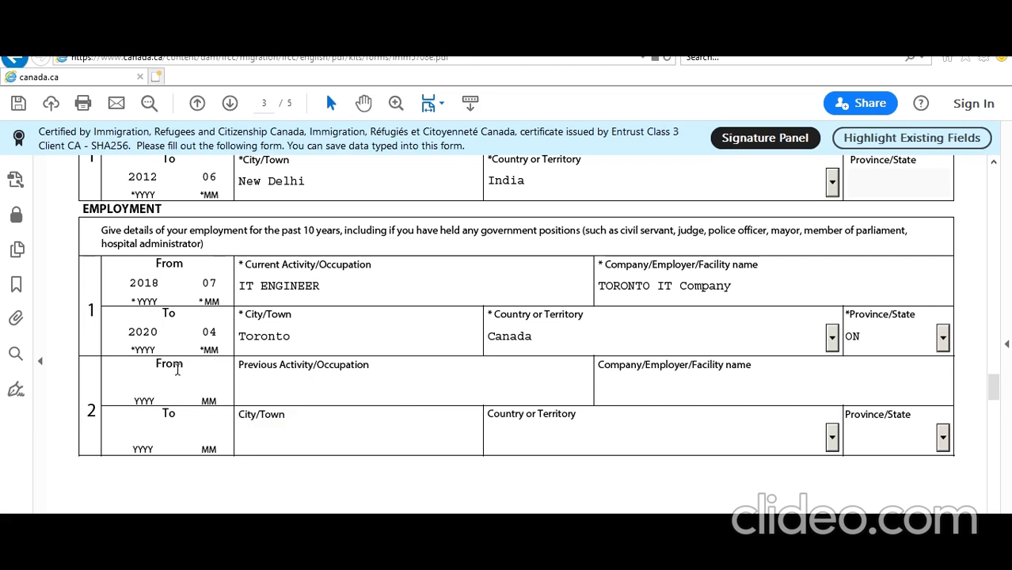
Enter 2012-07 to 2018-06 as the second job's dates
click(173, 369)
text(2012)
text(-0)
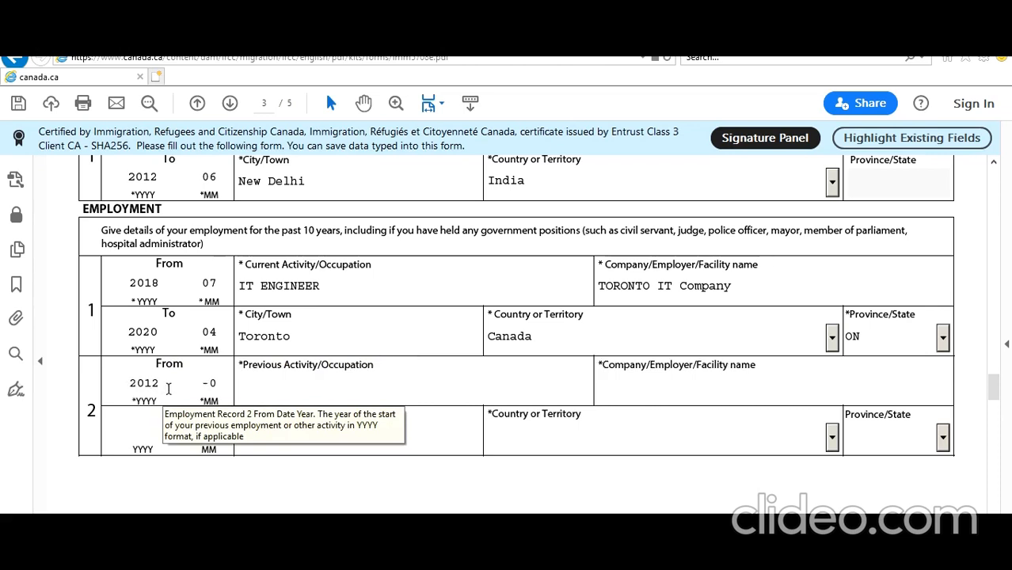
text(7)
click(154, 430)
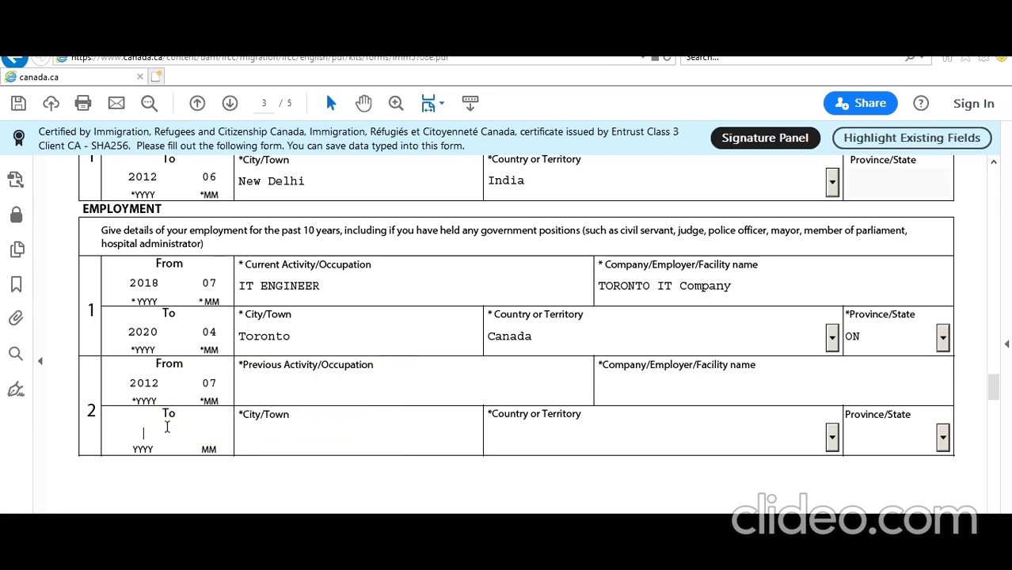
text(2018)
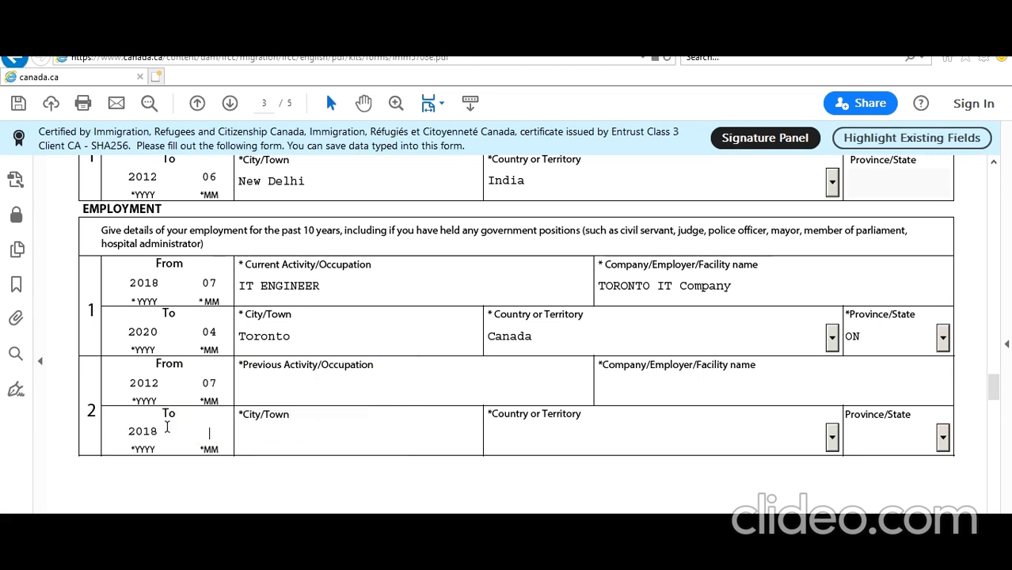
text(06)
text(new)
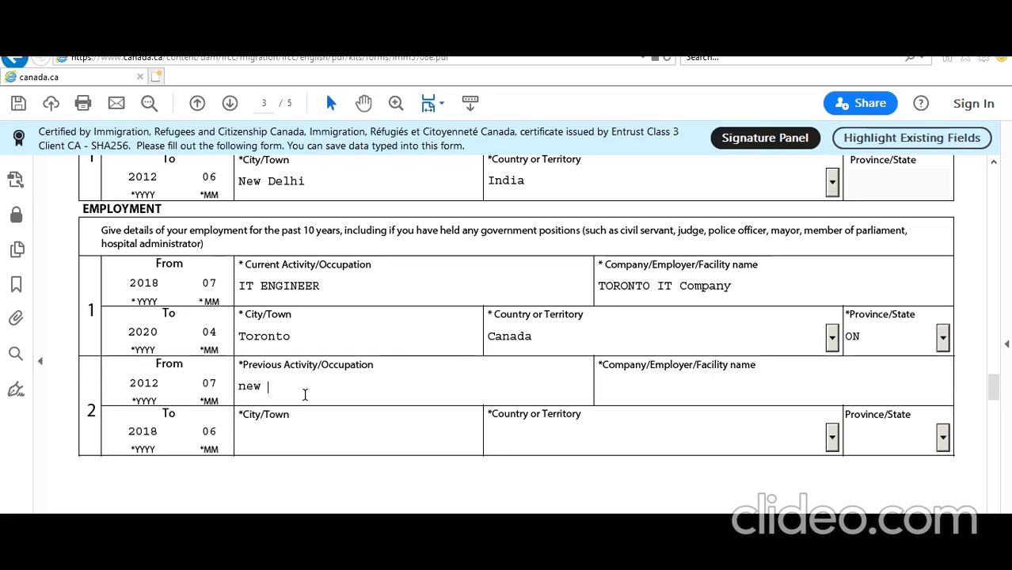
key(BackSpace)
key(BackSpace)
key(BackSpace)
key(BackSpace)
text(NEW DELHi IT COMpany)
key(Tab)
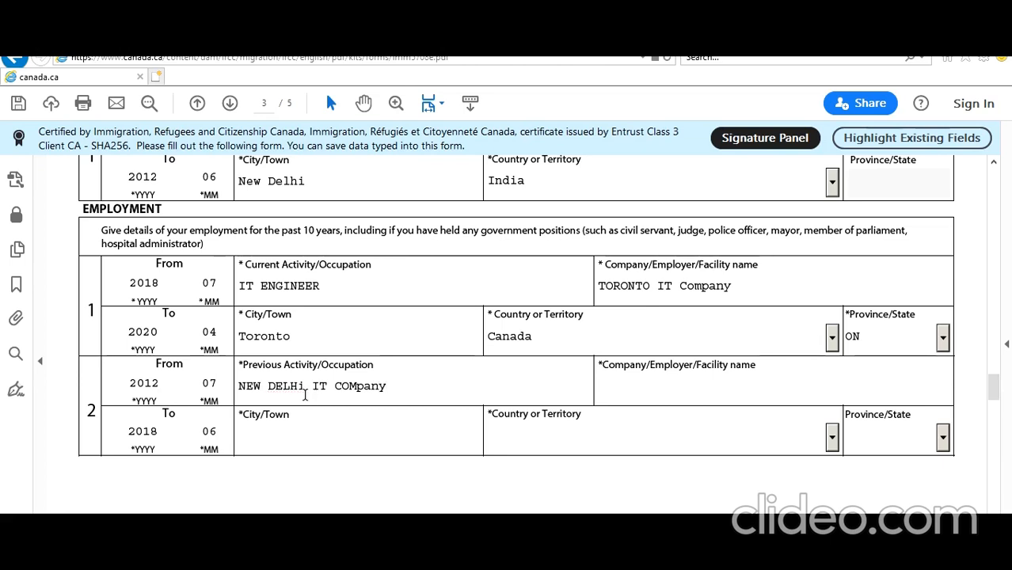
Set the second job to IT ENGINEER at NEW DELHI IT CORPORATION, New Delhi, India
click(413, 394)
drag(237, 387, 320, 388)
drag(402, 394, 397, 386)
text(IT)
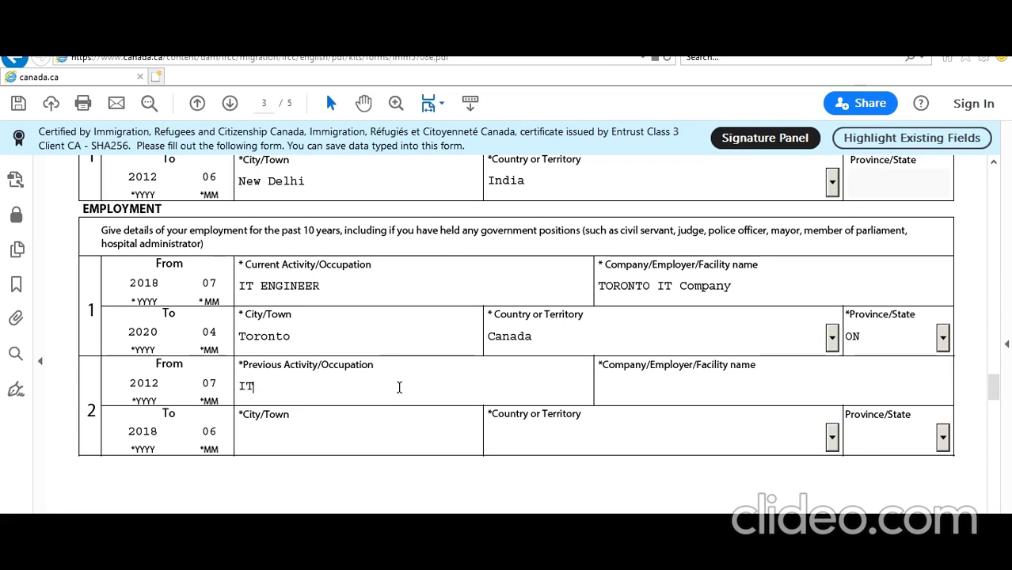
text( ENGINEER)
key(Tab)
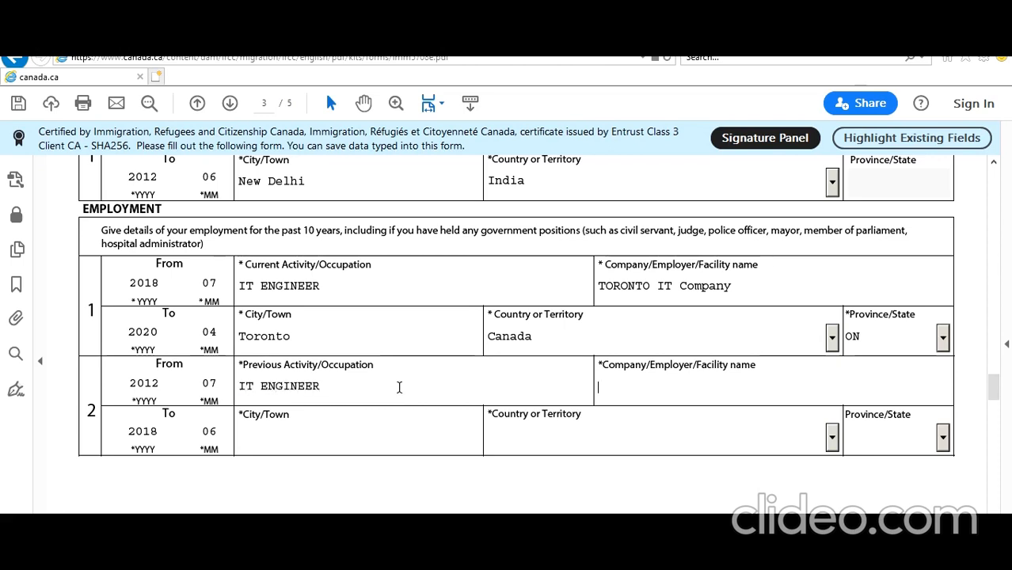
text(NEW DELHI IT)
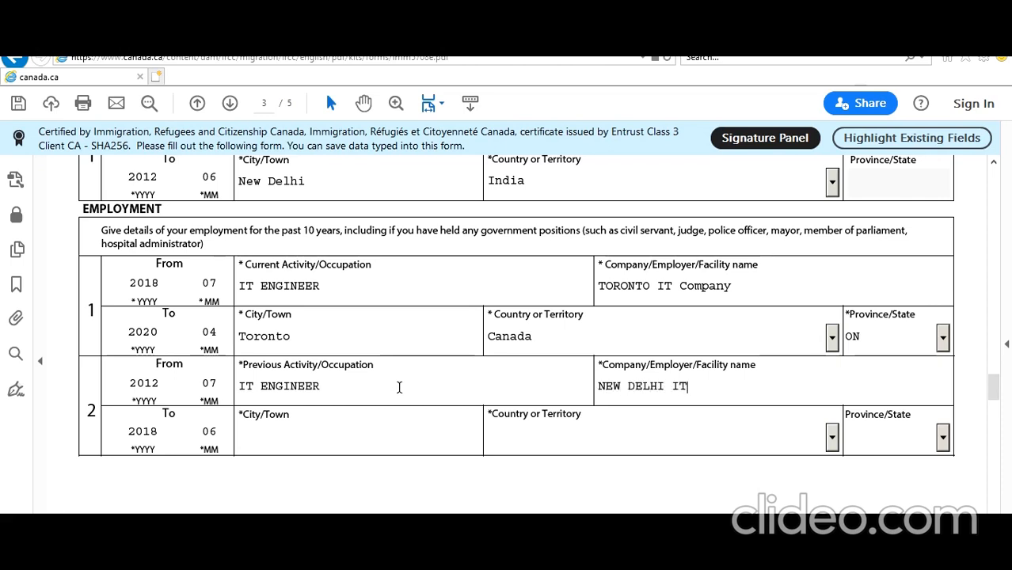
text( CORPORATION)
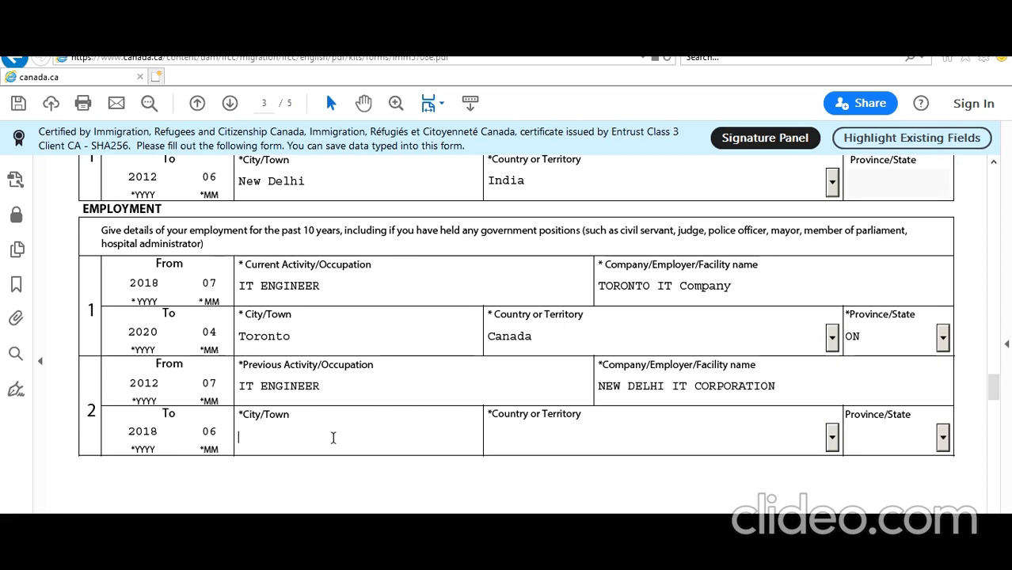
text(ew Delhi)
key(Tab)
text(I)
key(Tab)
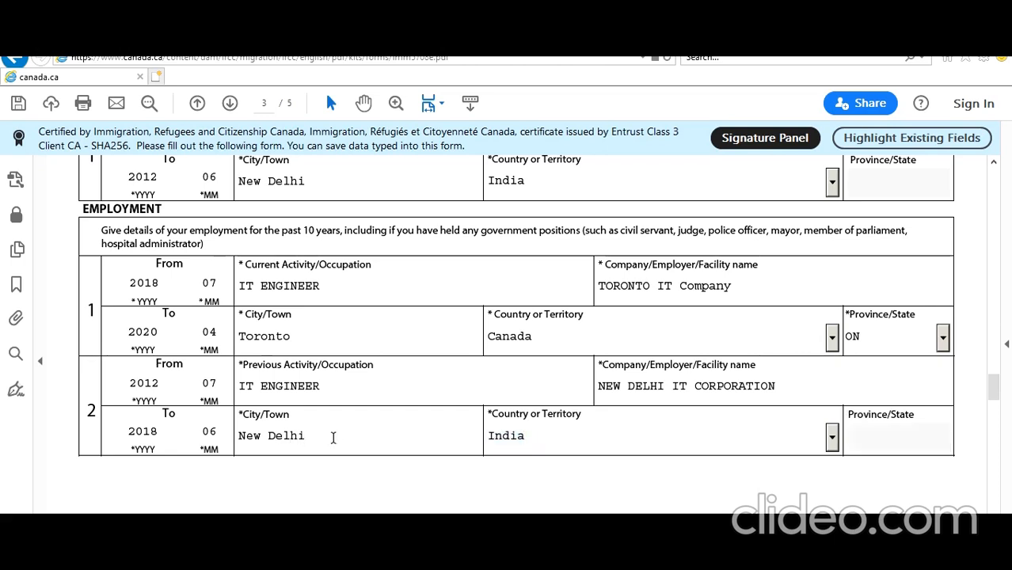
scroll(333, 438, down, 5)
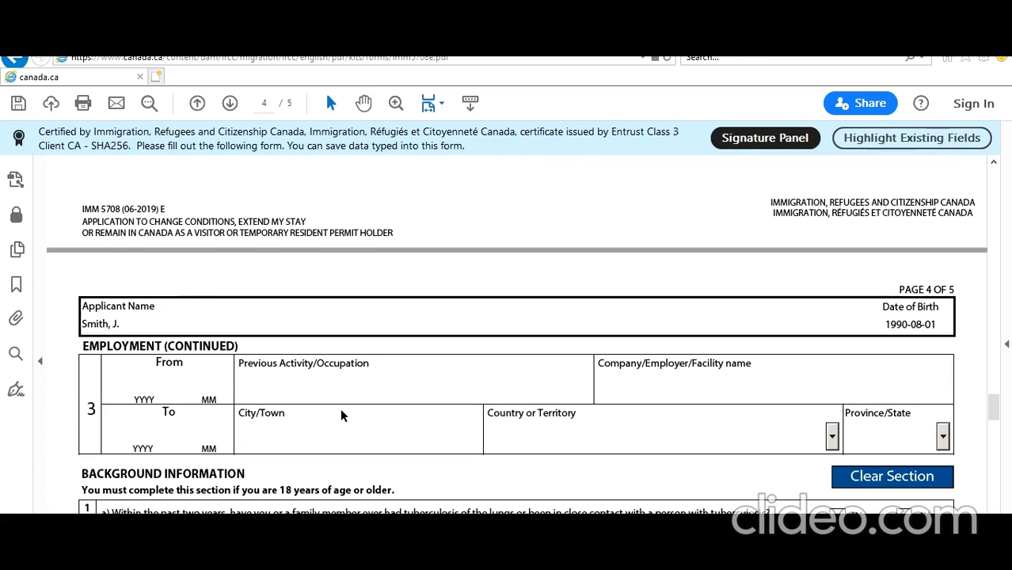
Answer No to the tuberculosis, health-services, 2a and 2b questions, and Yes to 2c
scroll(340, 414, down, 3)
scroll(254, 377, down, 2)
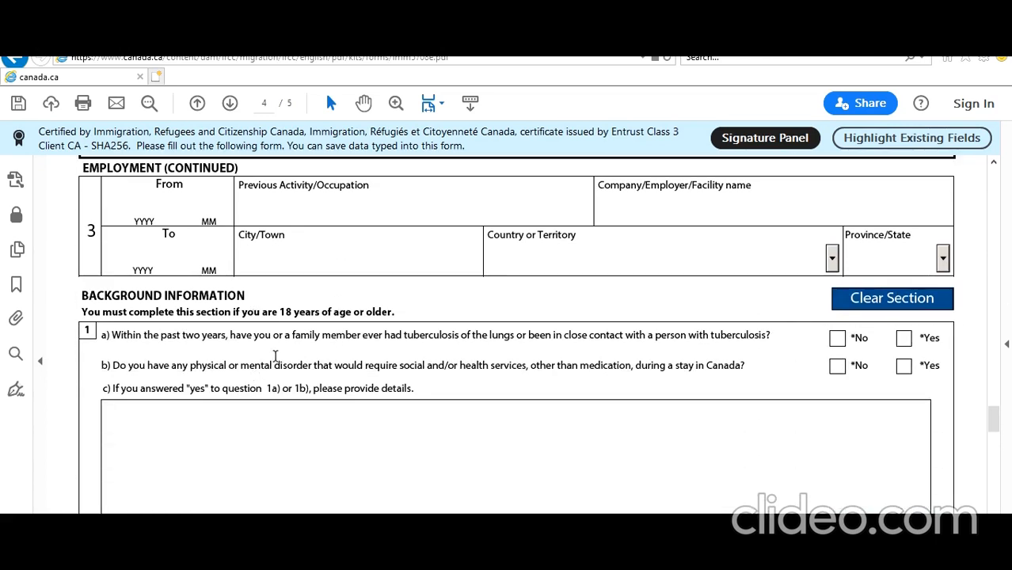
click(837, 339)
click(837, 367)
scroll(479, 440, down, 6)
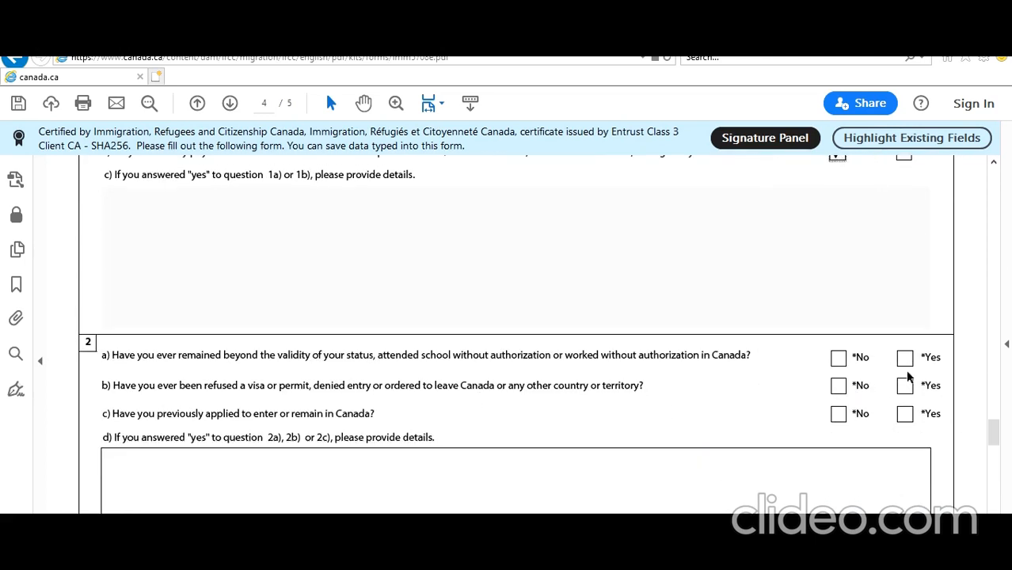
click(839, 362)
click(842, 391)
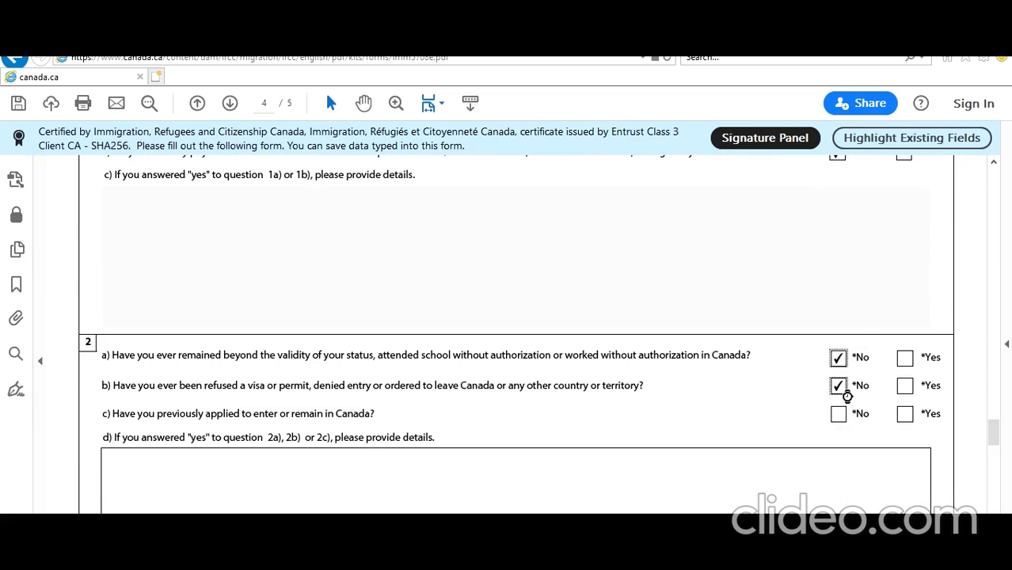
click(842, 422)
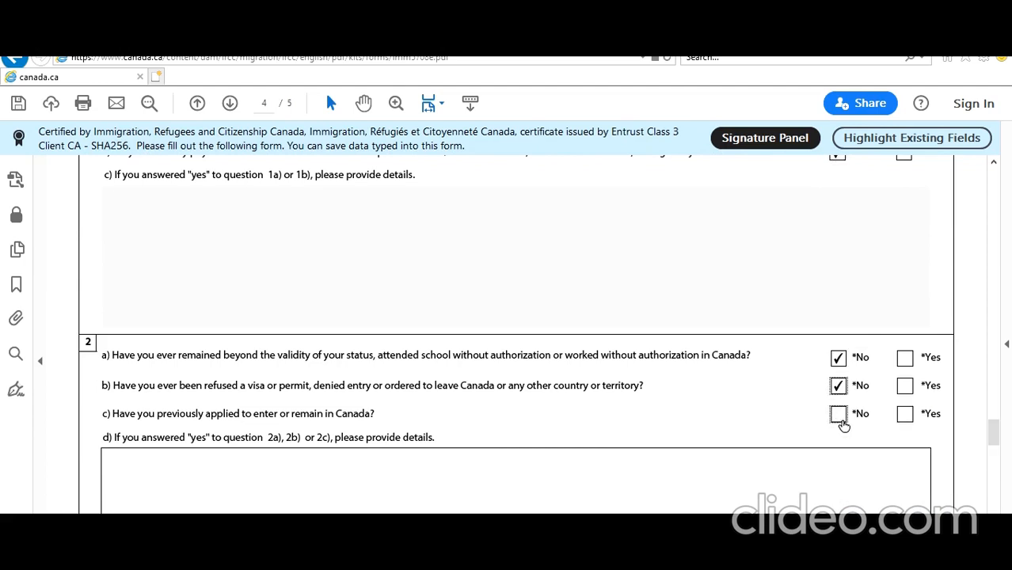
scroll(779, 430, down, 1)
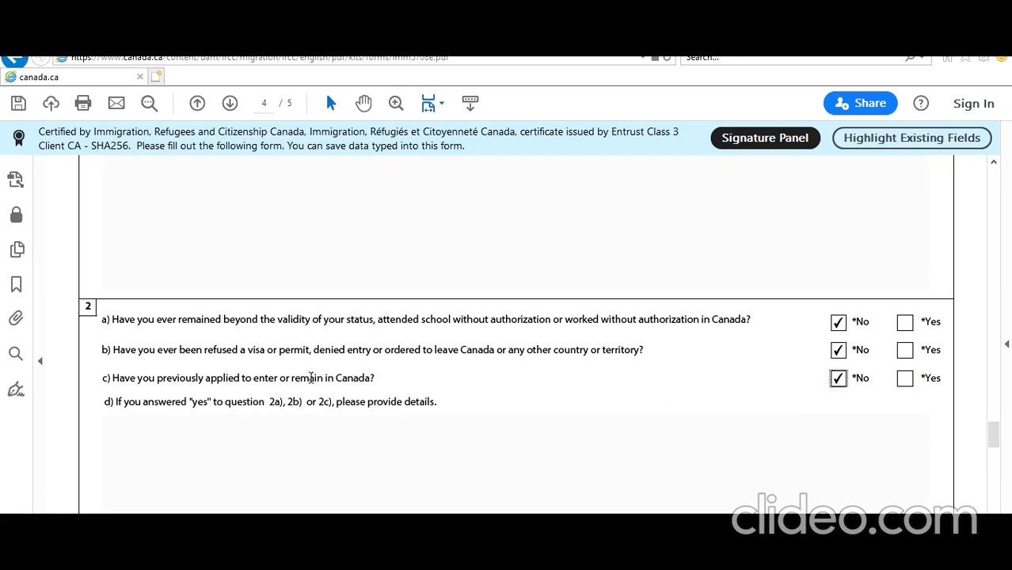
click(905, 379)
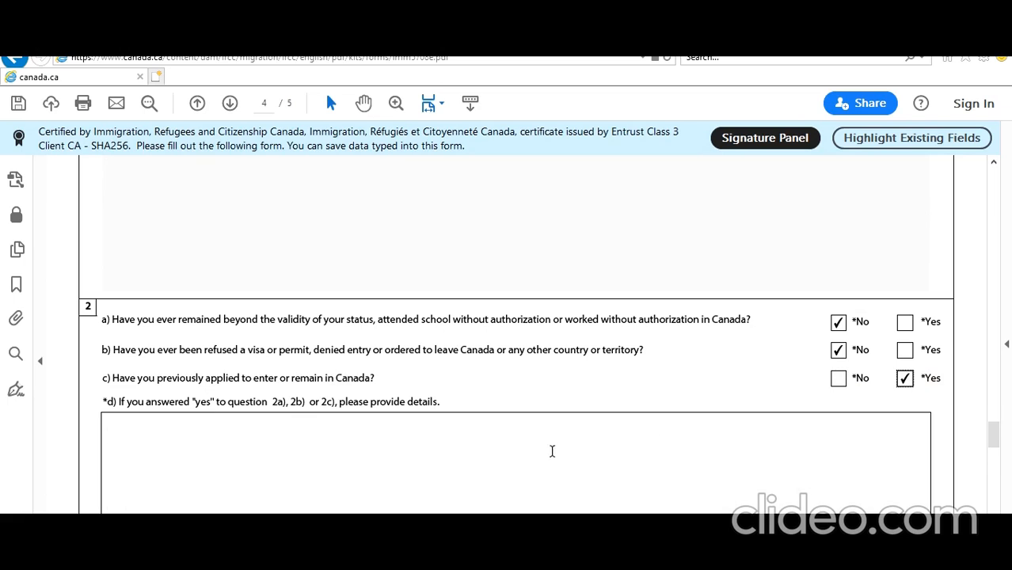
Type placeholder details under 2d and answer No to questions 3a and 4a
scroll(552, 452, down, 1)
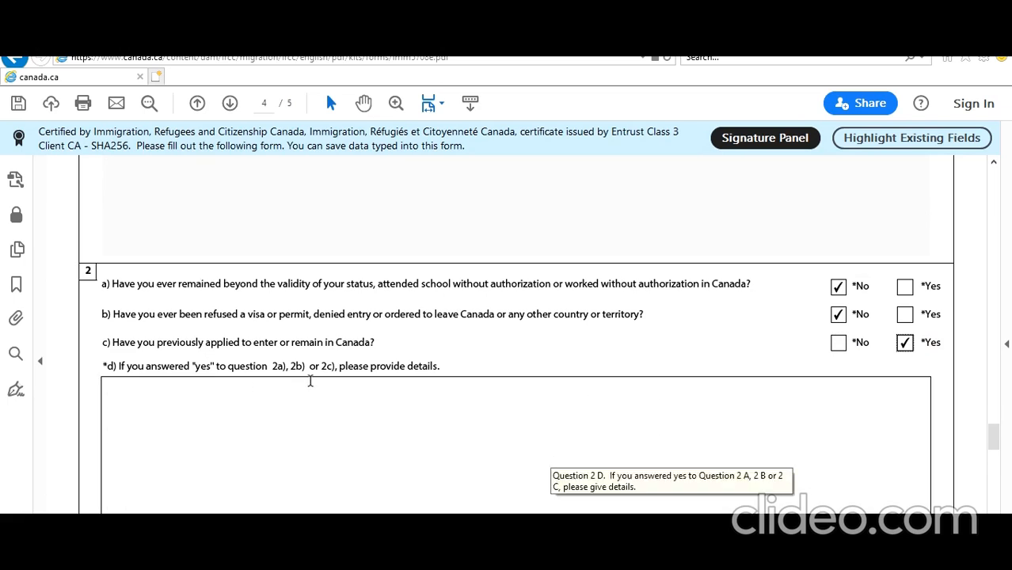
click(345, 416)
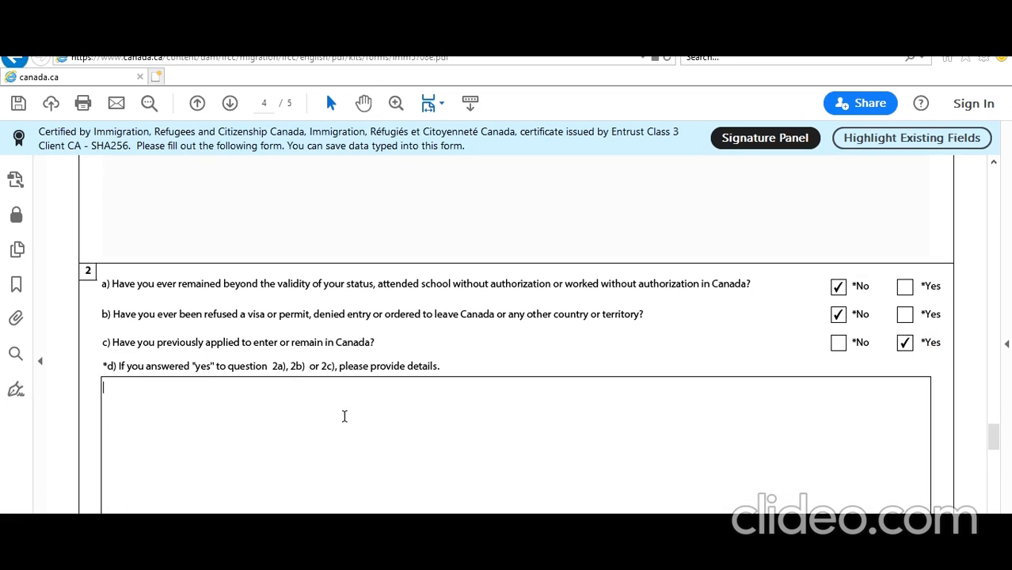
text(jkcjdbjbcjdcbdjcbdjcb)
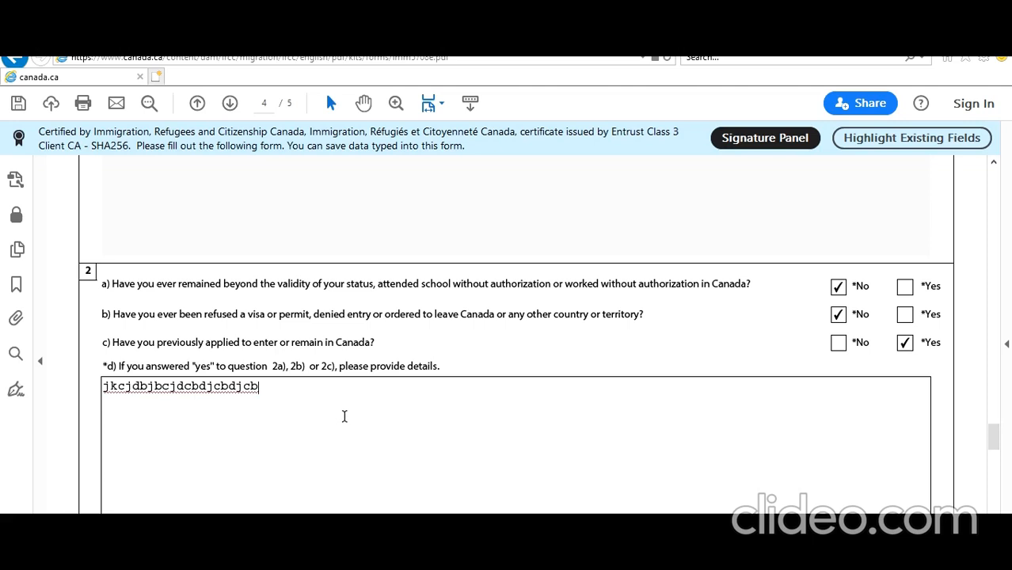
scroll(344, 417, down, 6)
scroll(345, 416, up, 5)
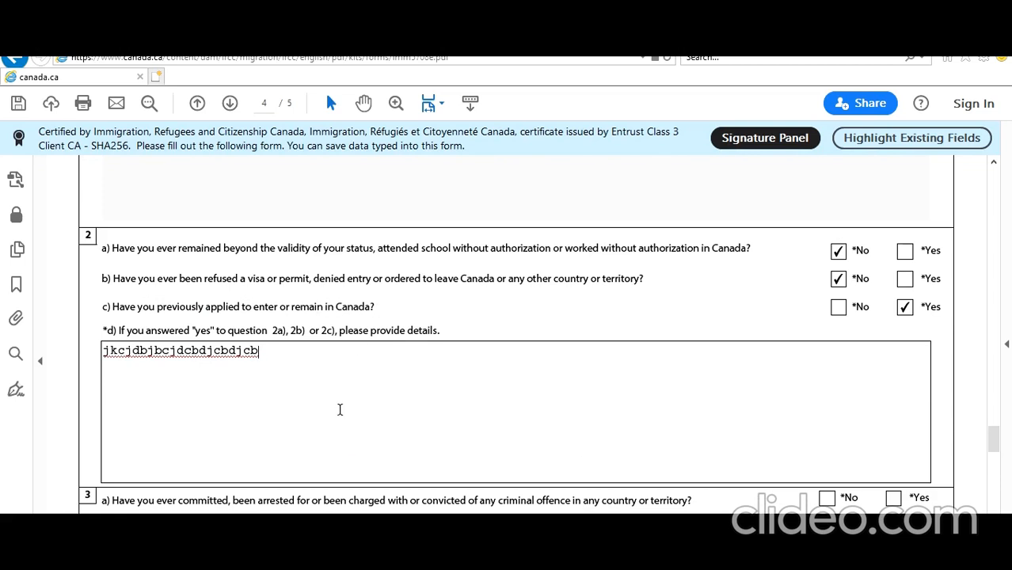
scroll(340, 410, down, 3)
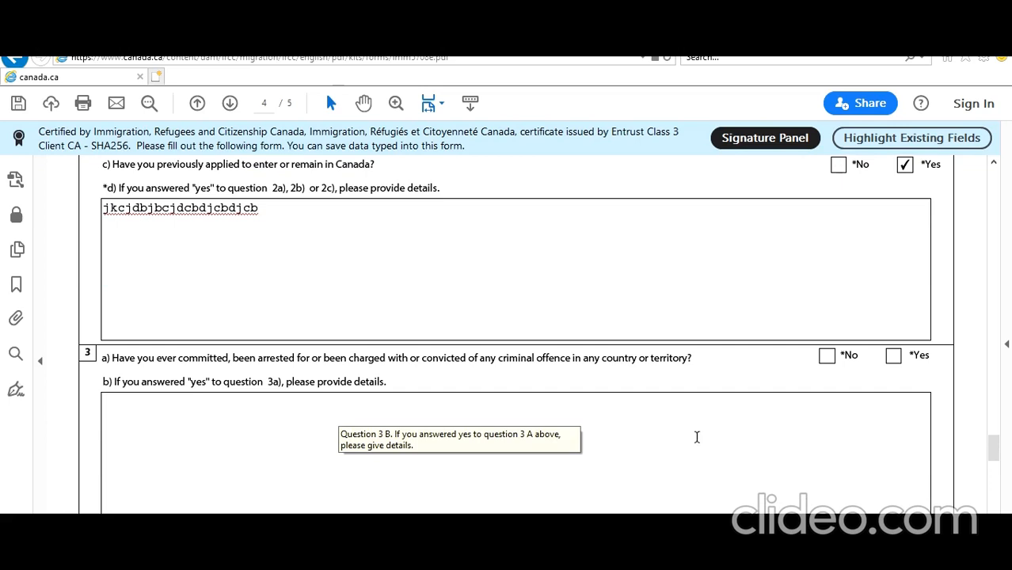
click(827, 356)
scroll(599, 426, down, 3)
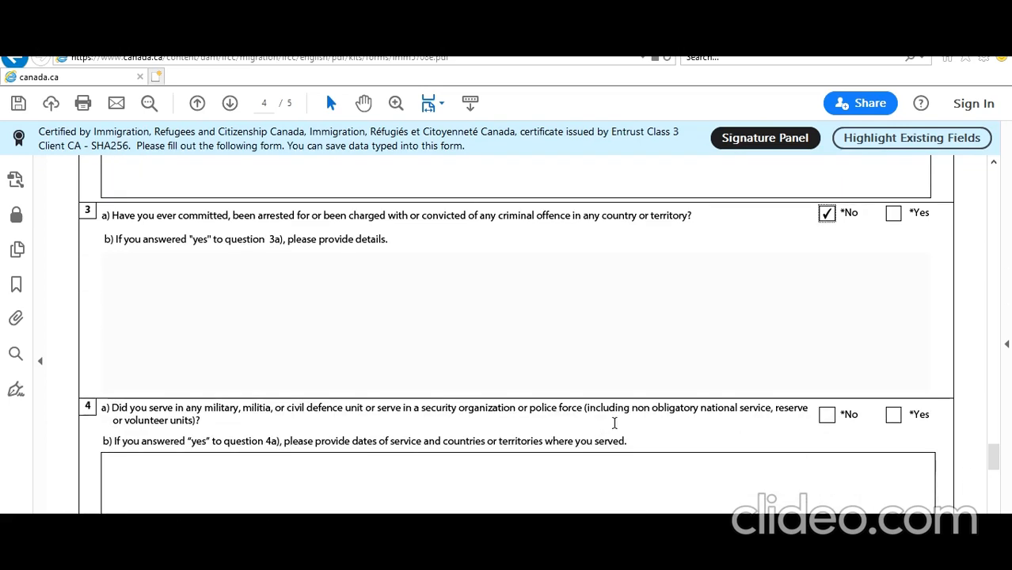
click(827, 415)
scroll(700, 453, down, 9)
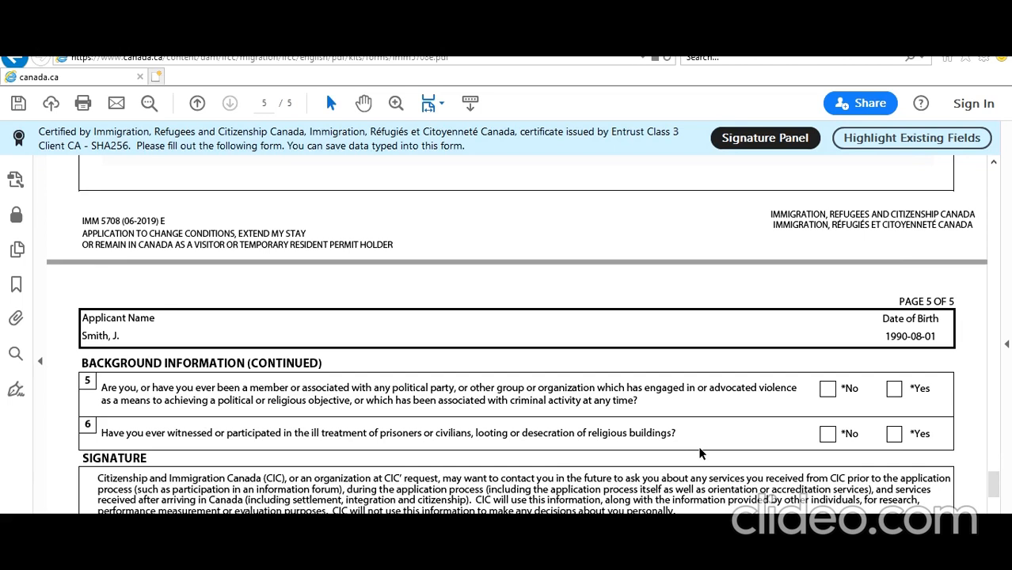
Answer No to questions 5 and 6 and consent to future contact
click(827, 390)
click(828, 434)
scroll(773, 450, down, 3)
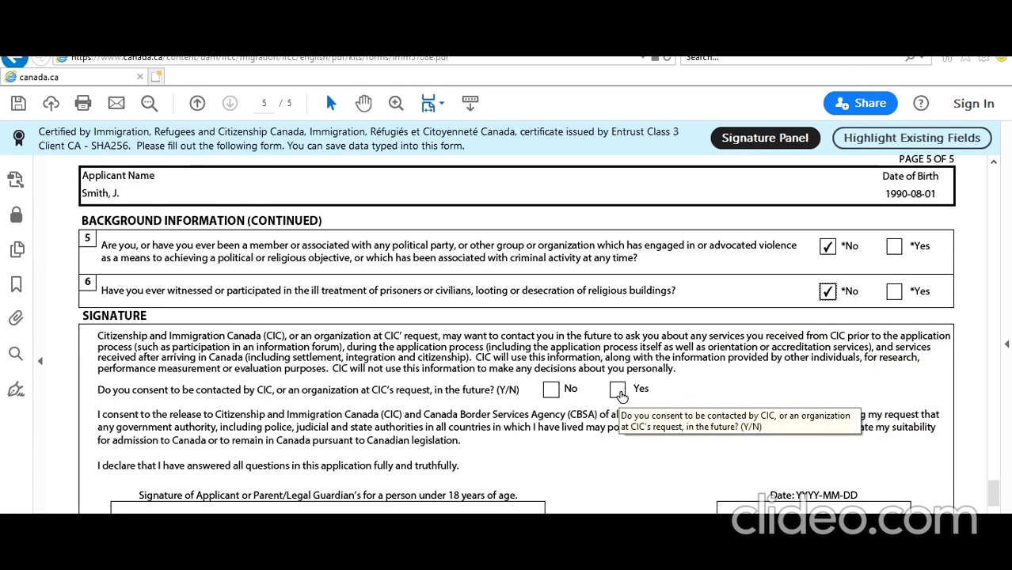
click(618, 389)
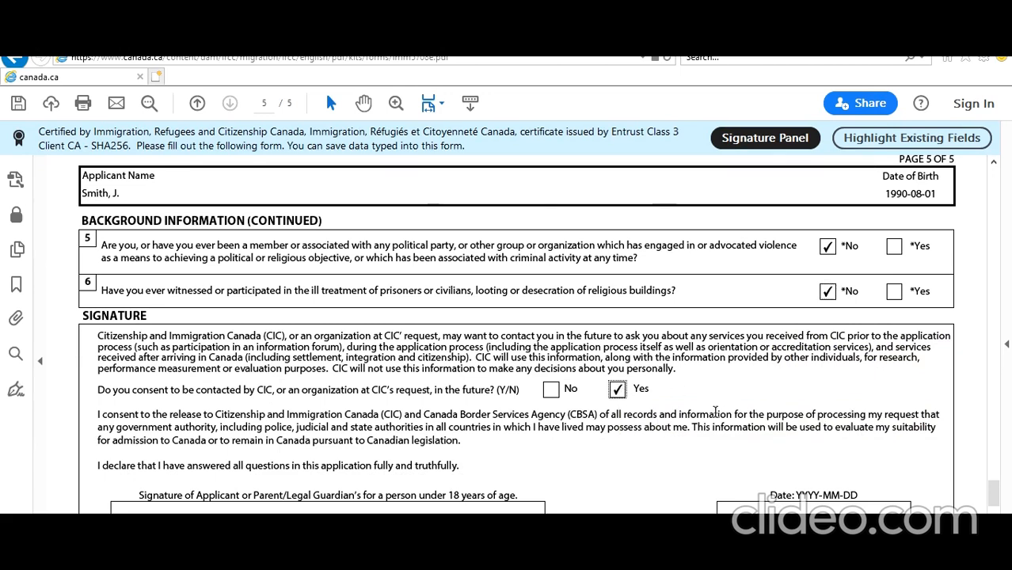
scroll(714, 411, down, 2)
Pick April 28, 2020 from the calendar as the signature date
click(867, 405)
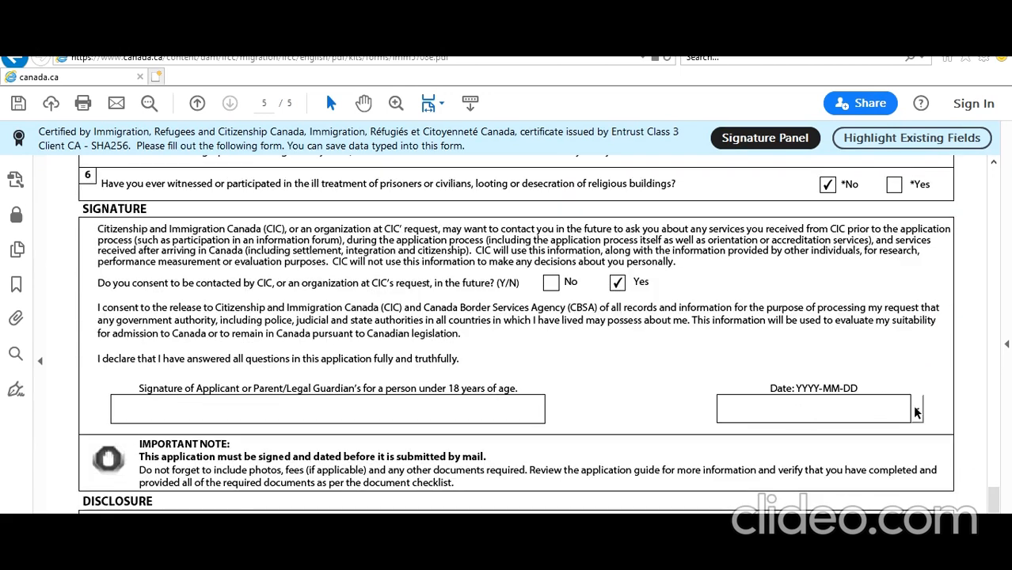
click(916, 410)
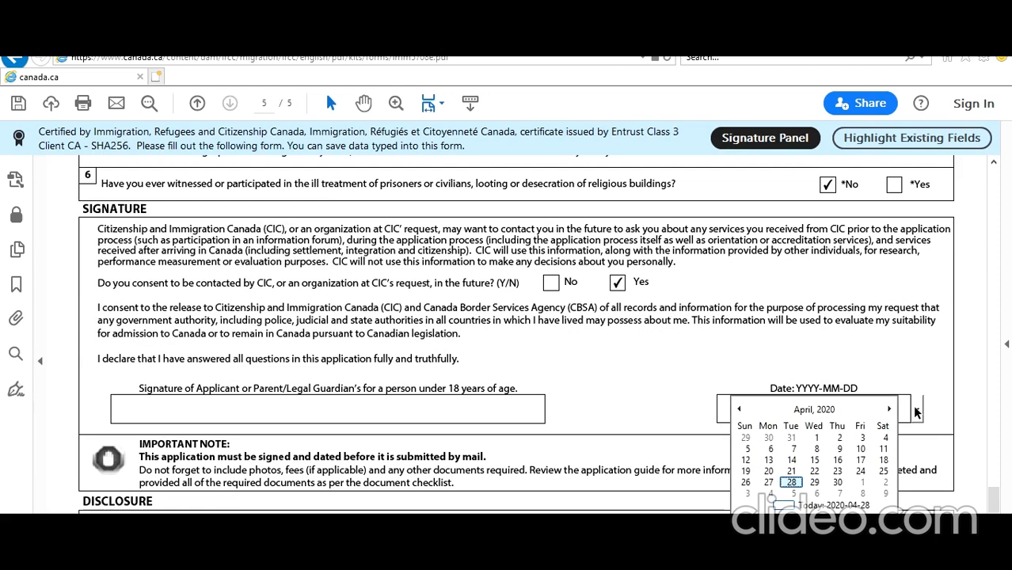
click(791, 482)
scroll(716, 360, up, 6)
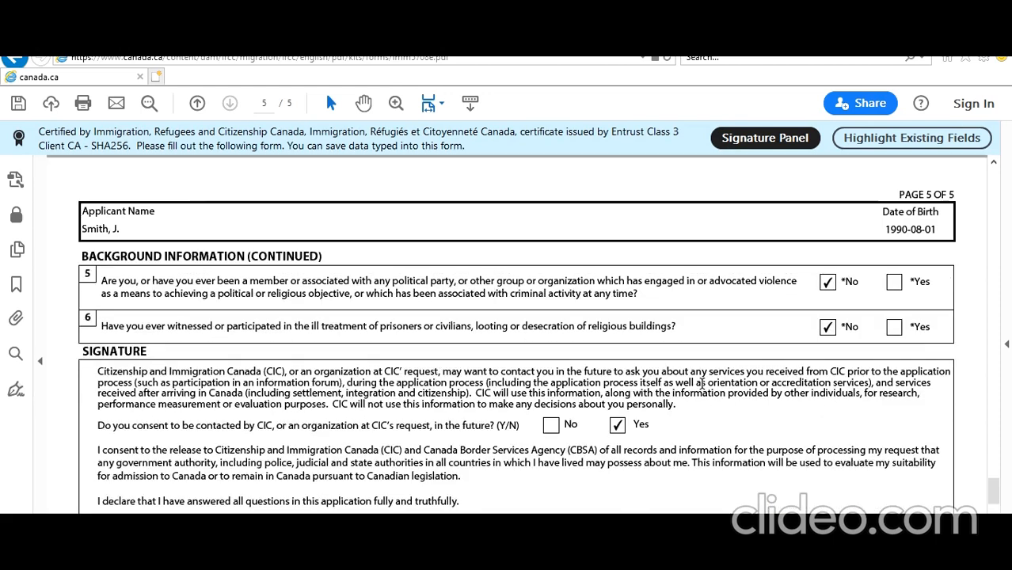
scroll(702, 384, up, 1)
Validate the IMM5708 form and dismiss the 'Validation completed successfully' message
drag(995, 472, 1005, 174)
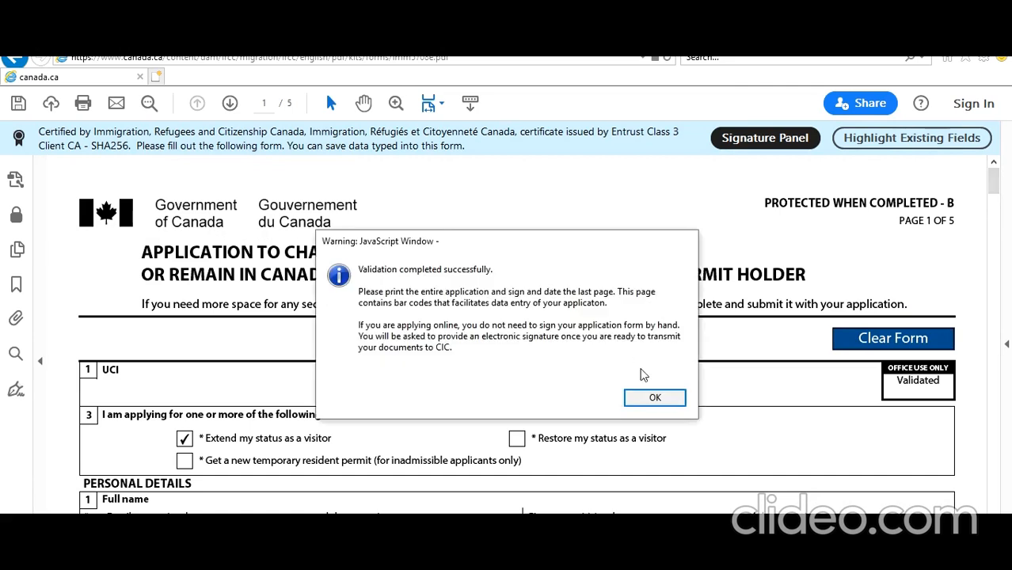
click(655, 398)
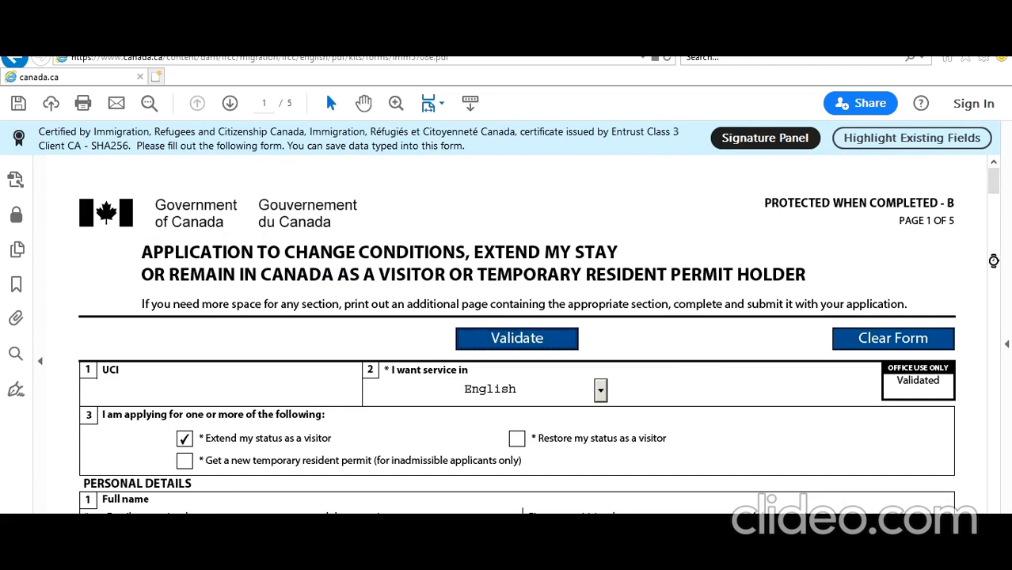
drag(994, 260, 1001, 295)
scroll(1001, 310, up, 15)
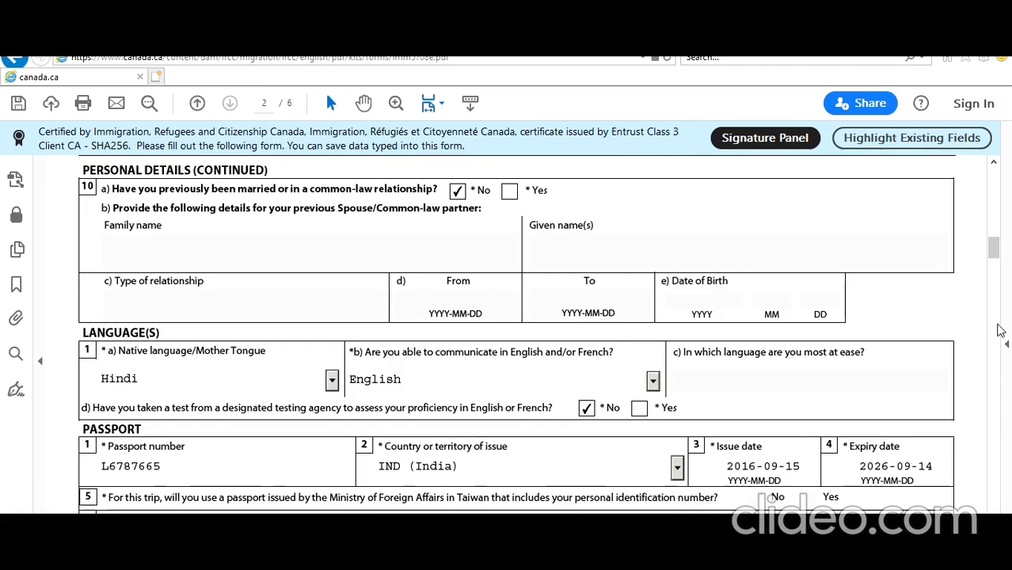
mouse_move(999, 263)
mouse_down()
mouse_move(999, 470)
mouse_move(995, 448)
mouse_up()
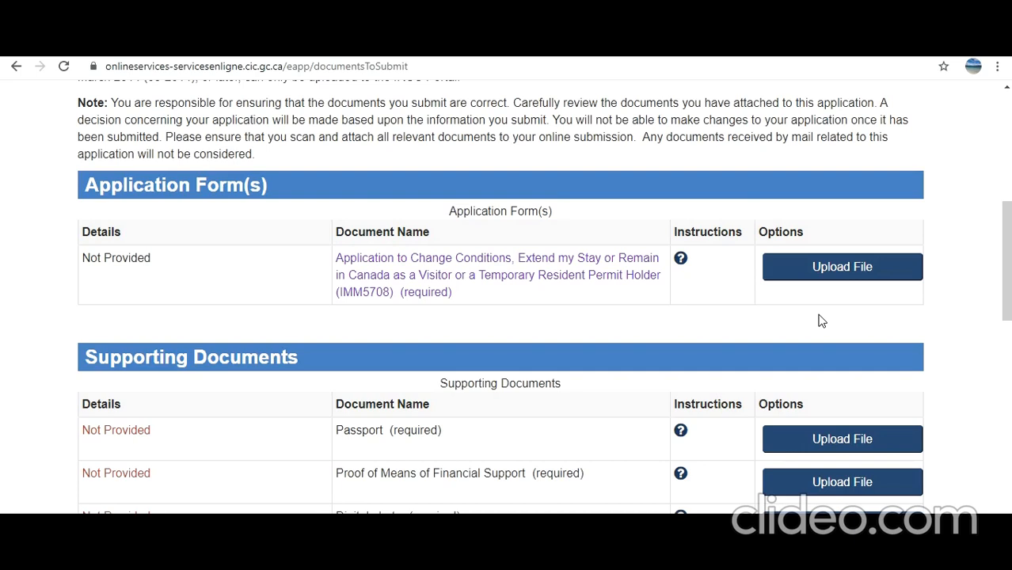
Scroll the documents-to-submit checklist down to the $100 Visitor fee table
scroll(608, 393, down, 2)
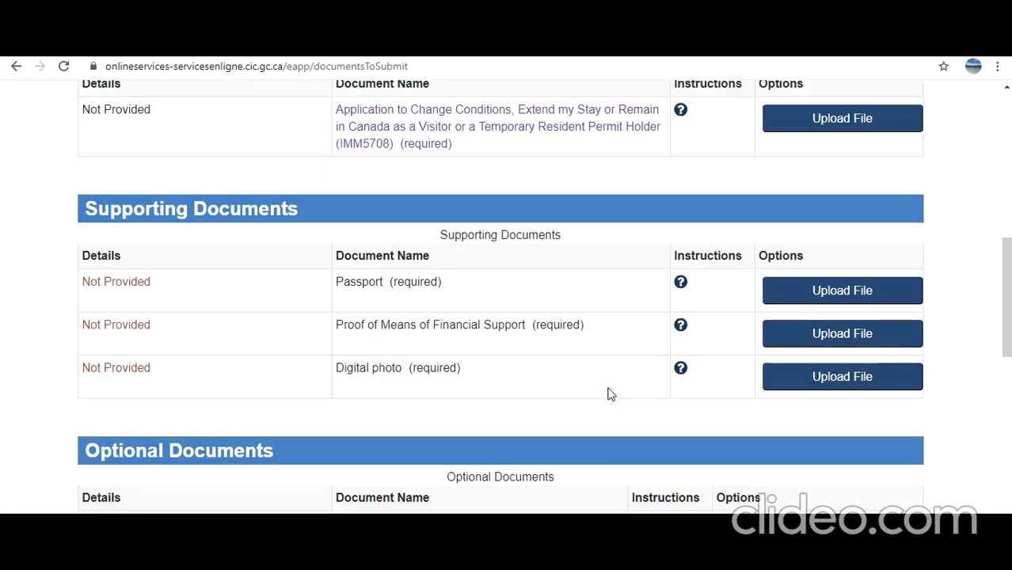
scroll(637, 381, down, 3)
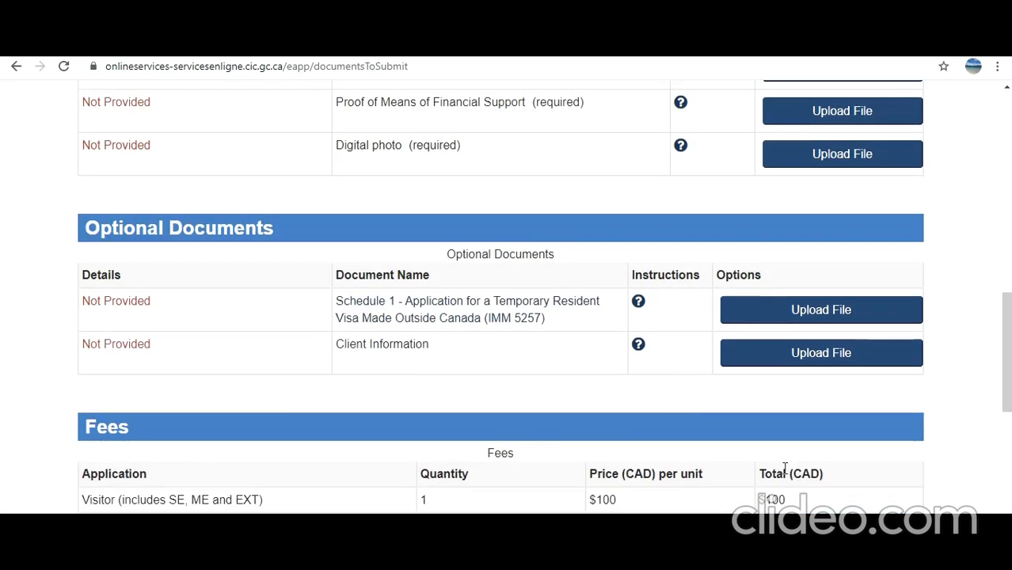
scroll(785, 469, down, 3)
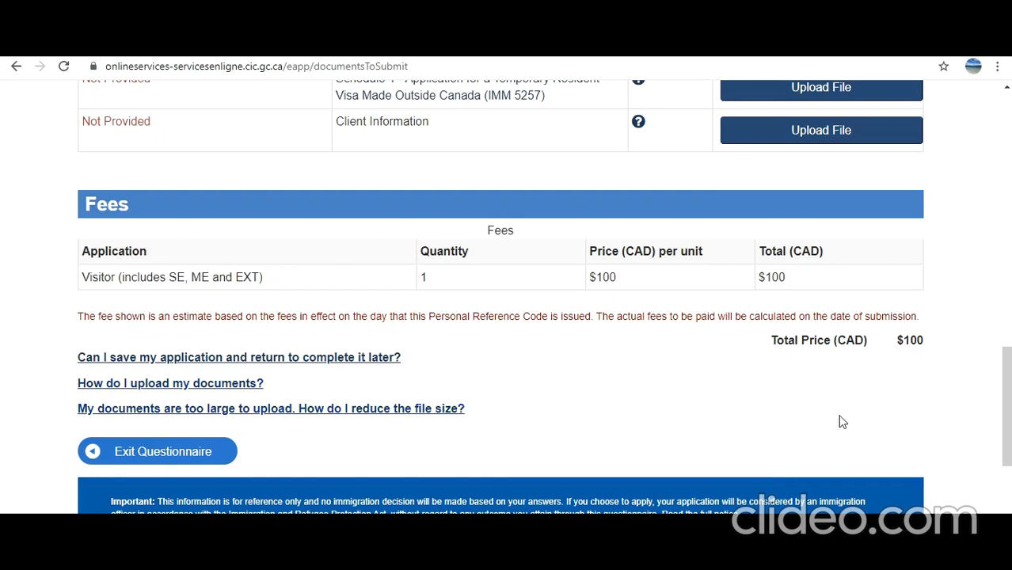